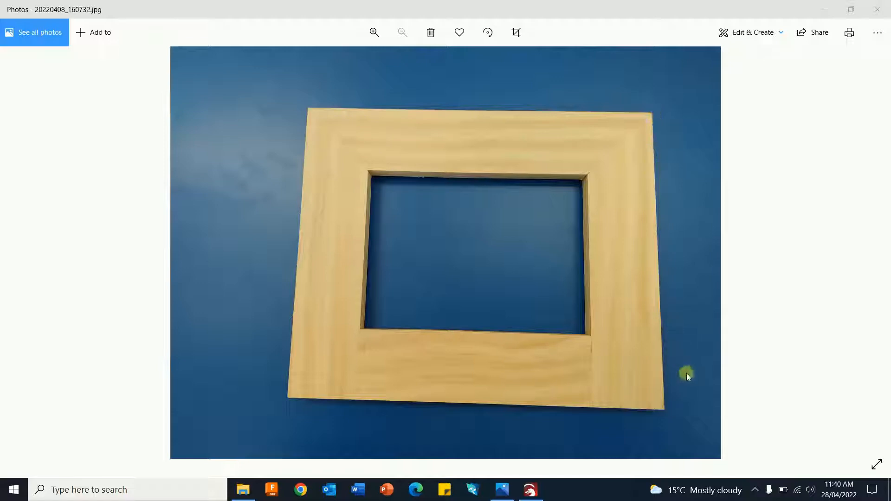
Switch to LightBurn and draw two nested rectangles, the inner about 199 × 124 mm and the outer about 287 × 223 mm
click(530, 491)
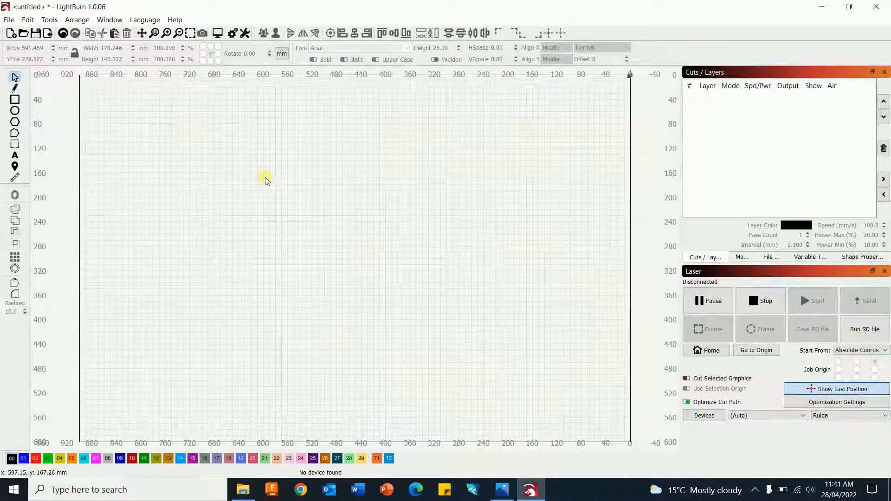
click(15, 100)
drag(280, 190, 402, 267)
drag(254, 160, 430, 296)
click(14, 76)
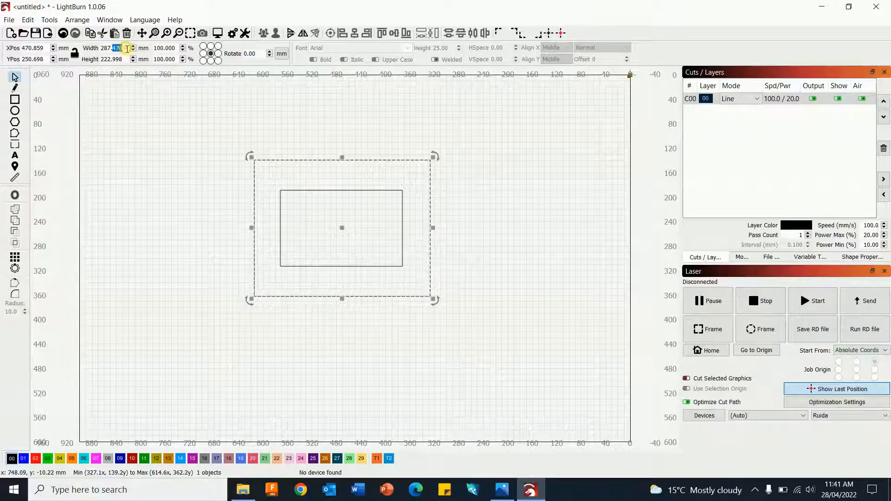
Resize the outer rectangle to 288 mm wide and 238 mm high
key(ctrl+a)
text(288)
click(125, 59)
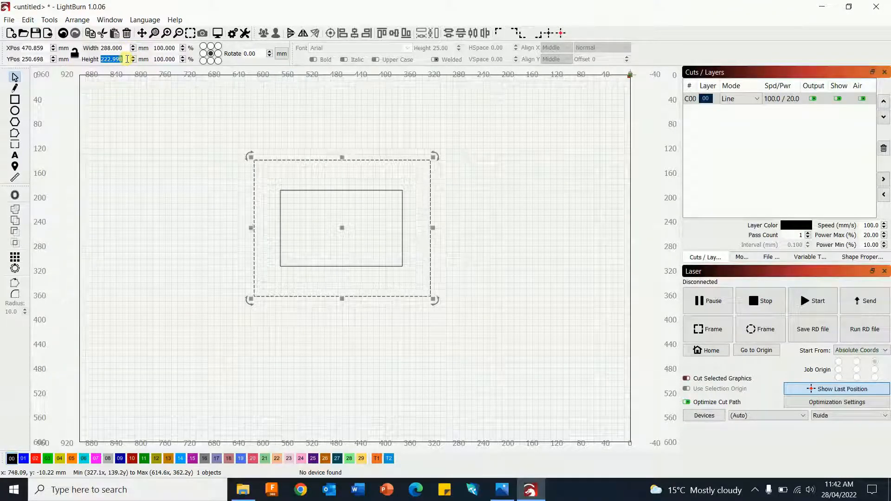
text(238)
click(162, 130)
click(75, 54)
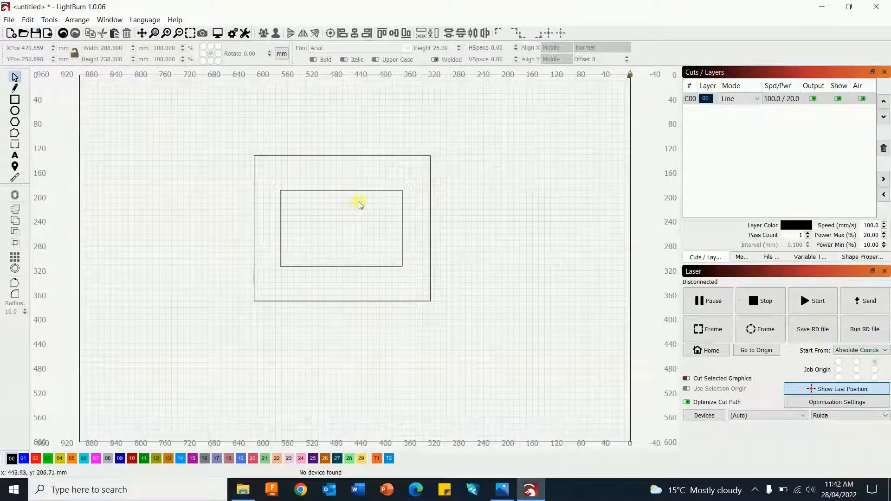
Resize the inner rectangle to 180 mm wide and 130 mm high
click(352, 192)
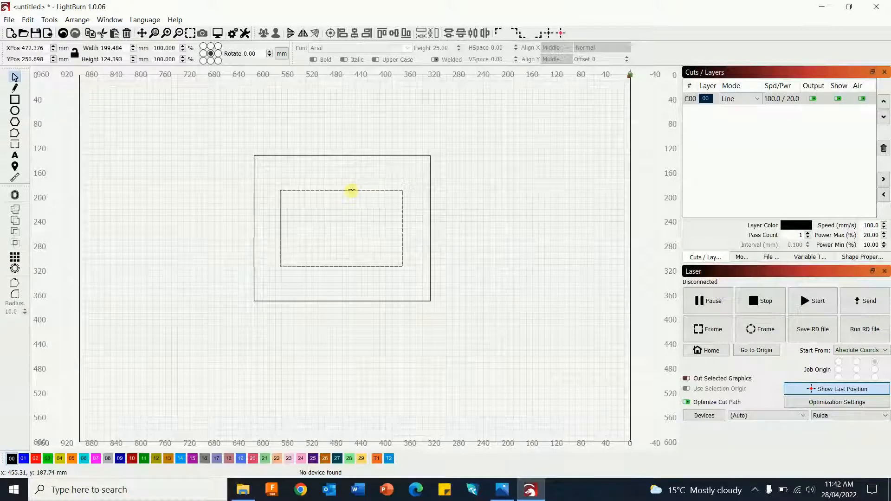
triple_click(124, 47)
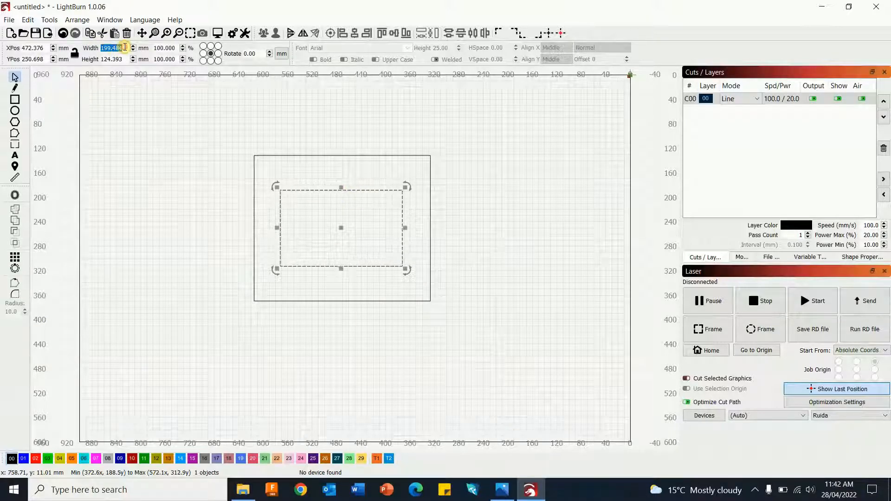
text(1)
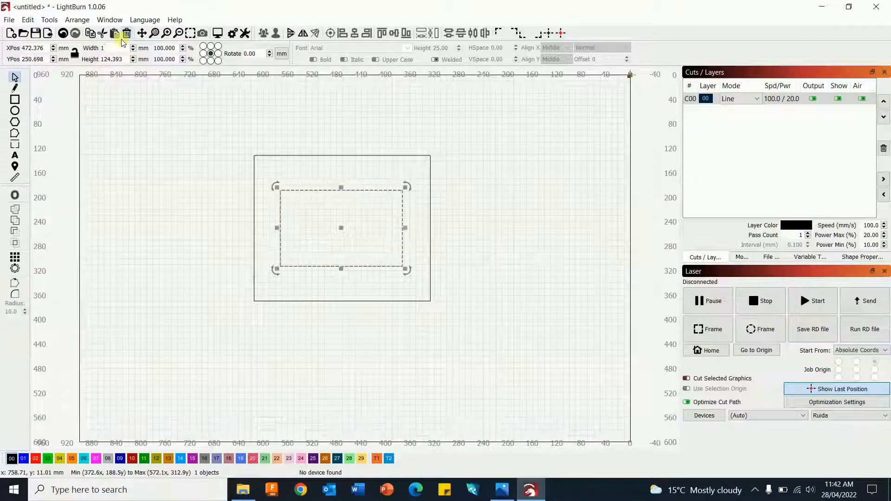
text(80)
triple_click(122, 59)
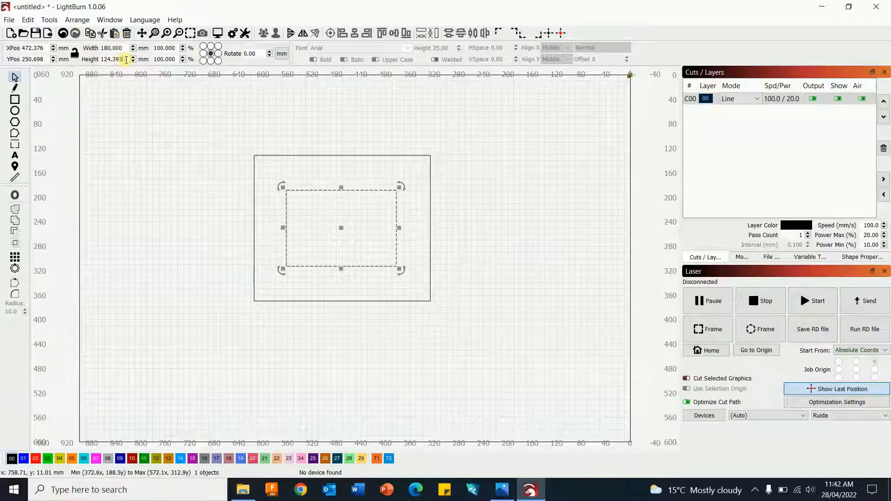
text(130)
key(Return)
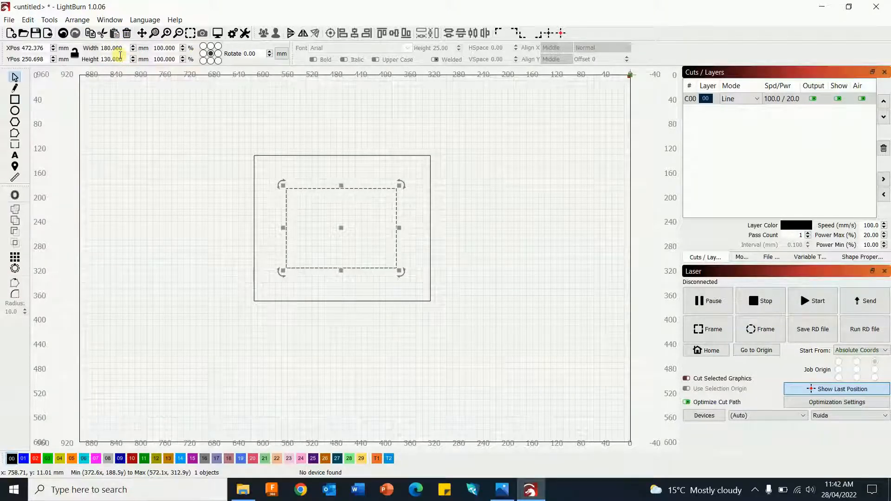
click(291, 123)
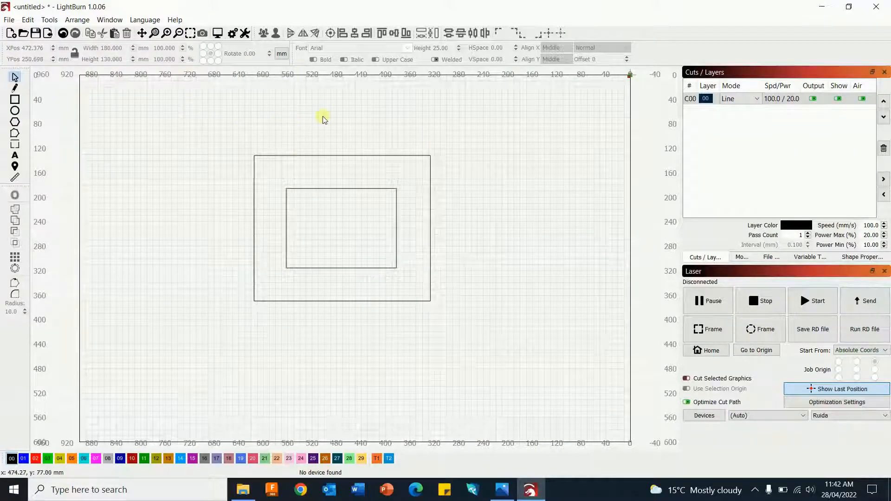
Align the centres of the inner and outer rectangles
drag(211, 121, 491, 335)
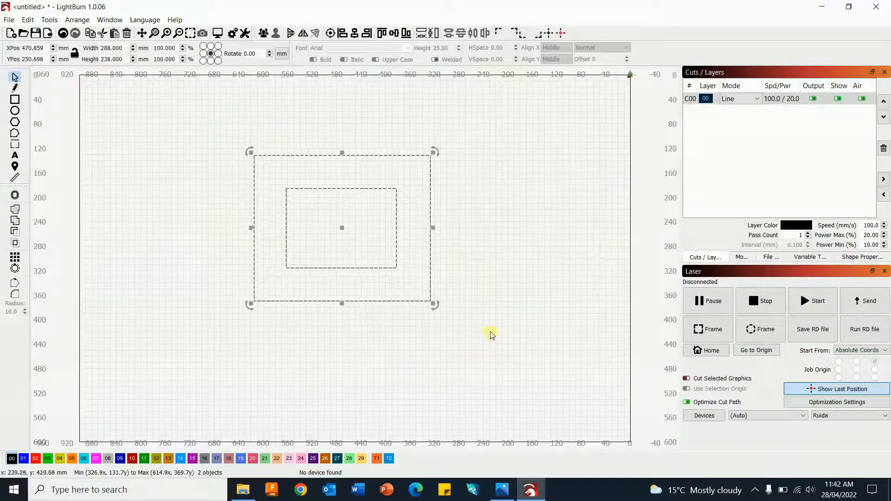
click(330, 33)
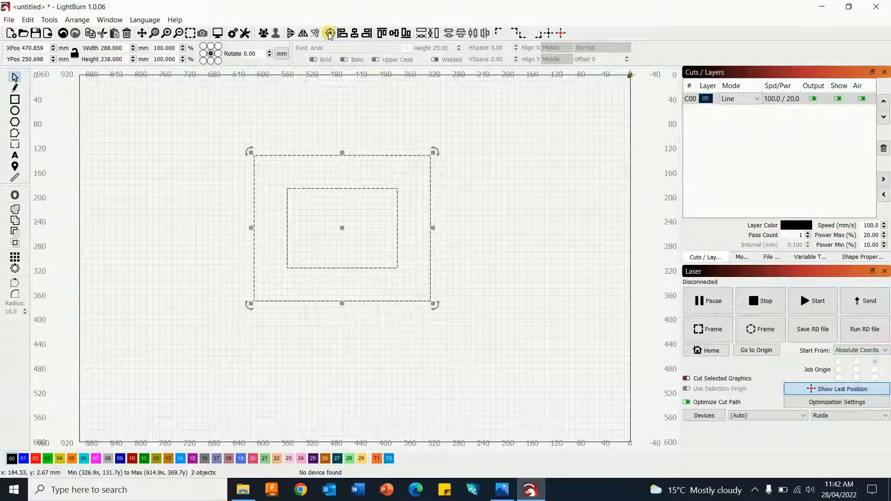
click(528, 217)
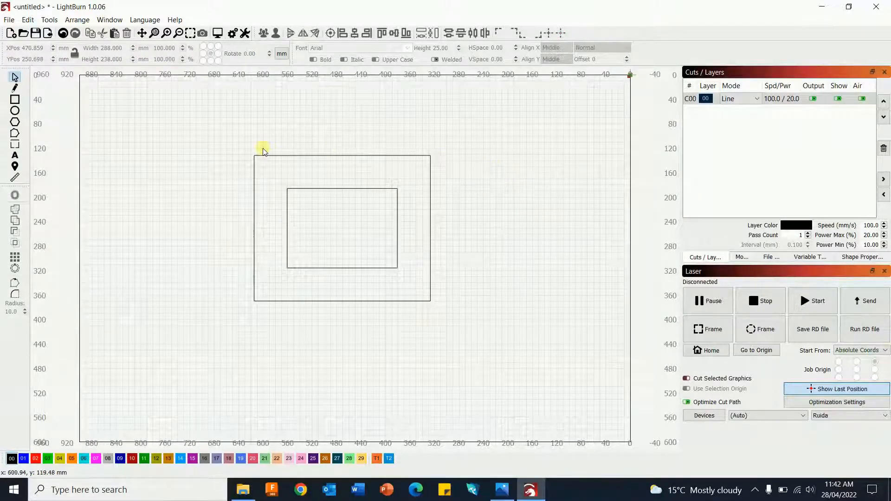
Assign both frame rectangles to the blue layer 01
drag(217, 127, 497, 334)
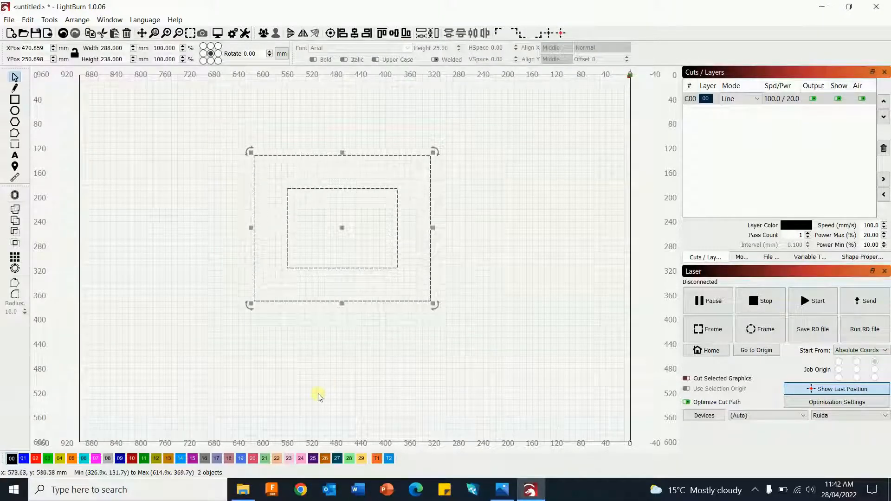
click(24, 459)
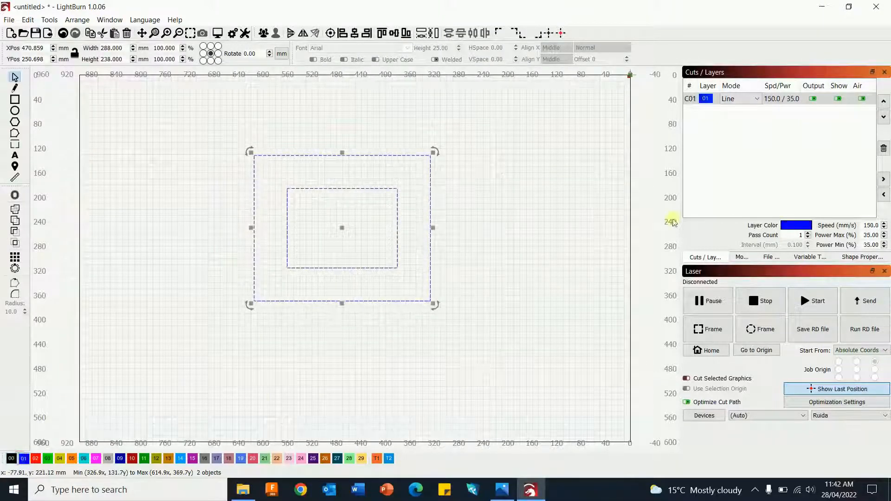
click(558, 117)
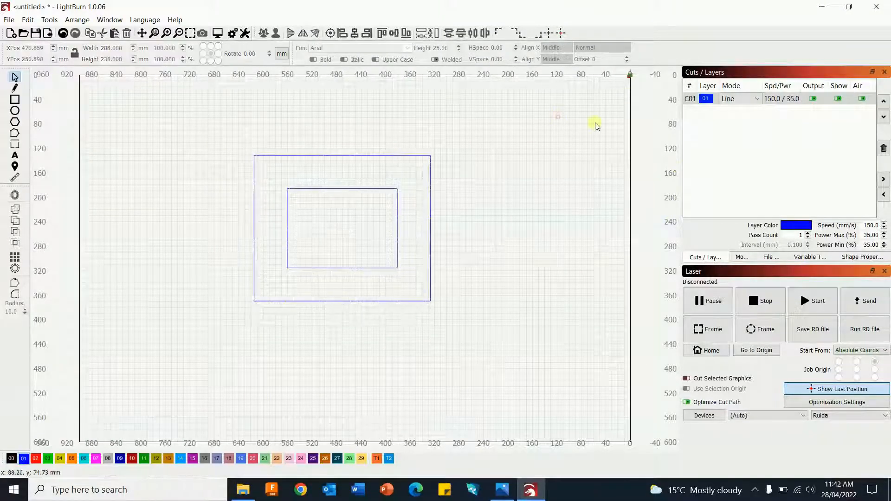
Set the blue layer's cut speed to 100 mm/sec and its maximum and minimum power to 2%
double_click(707, 99)
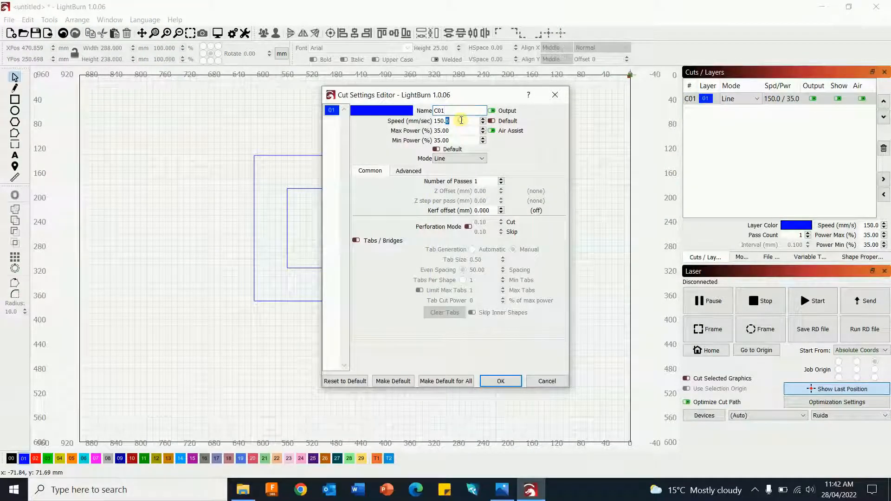
text(1)
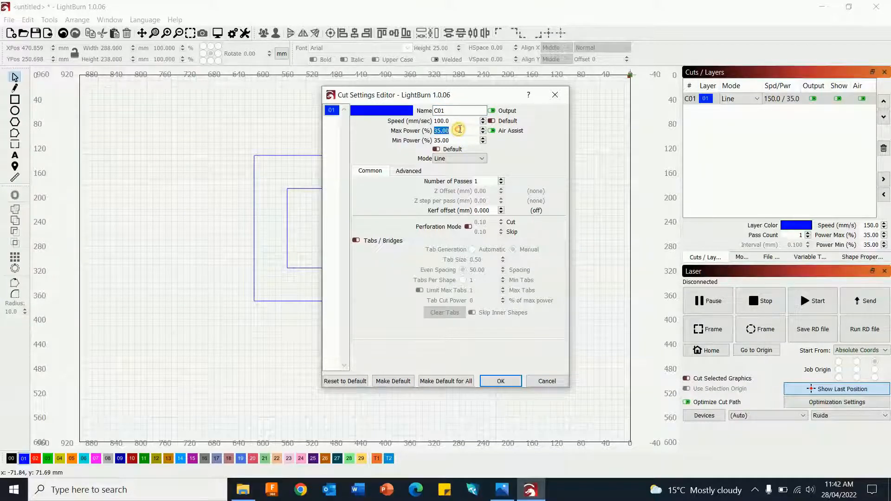
text(2)
click(514, 382)
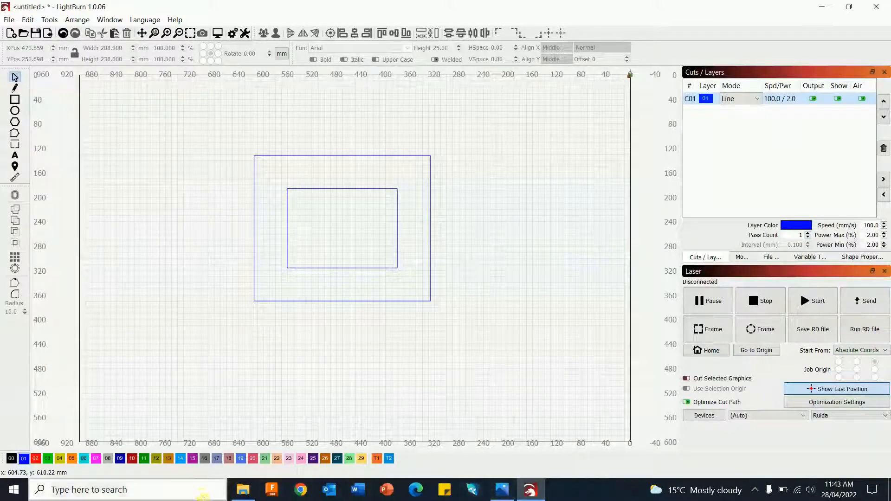
Import 1200px-Silver_fern_flag.svg (1).png from the year 9 frame art folder and place it to the right of the frame
click(243, 496)
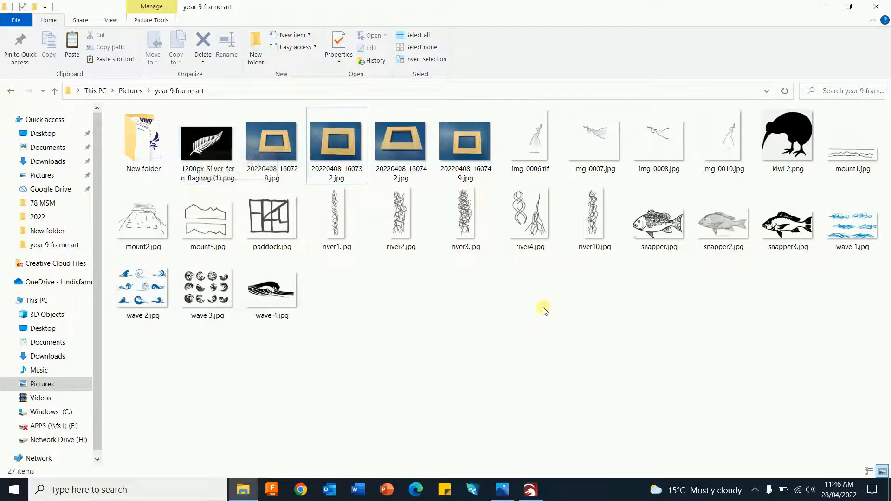
click(528, 494)
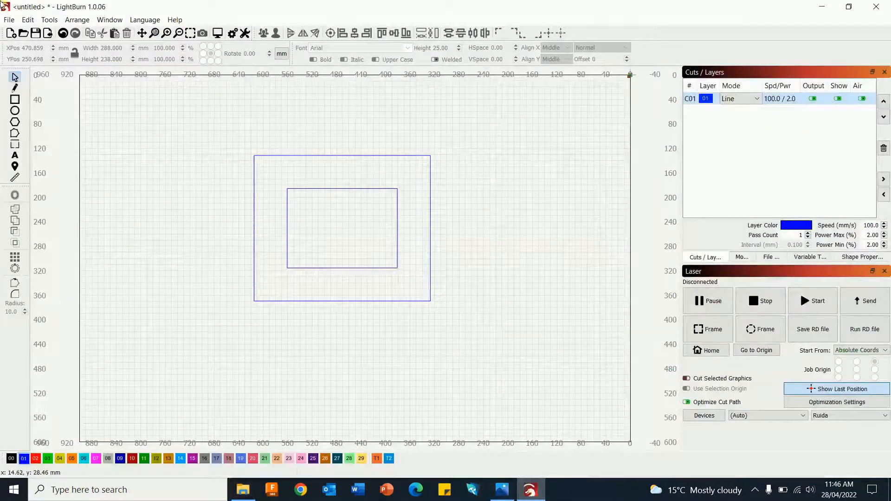
click(9, 19)
click(32, 71)
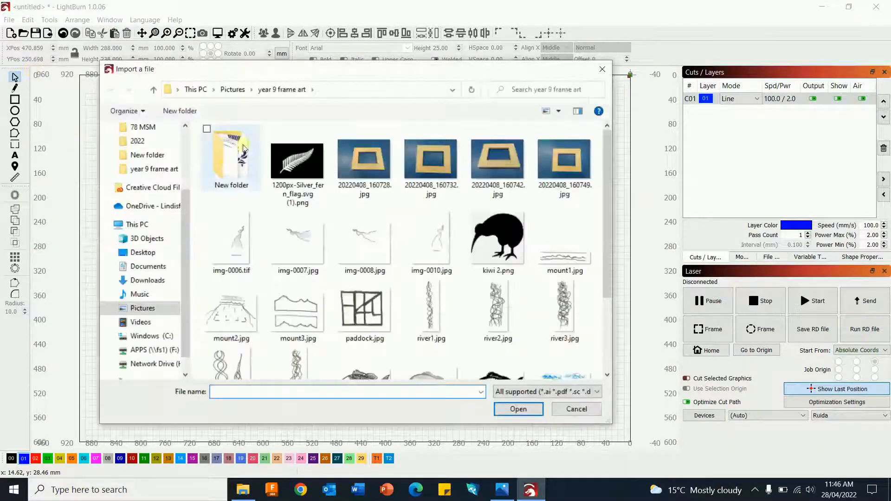
click(300, 157)
click(518, 409)
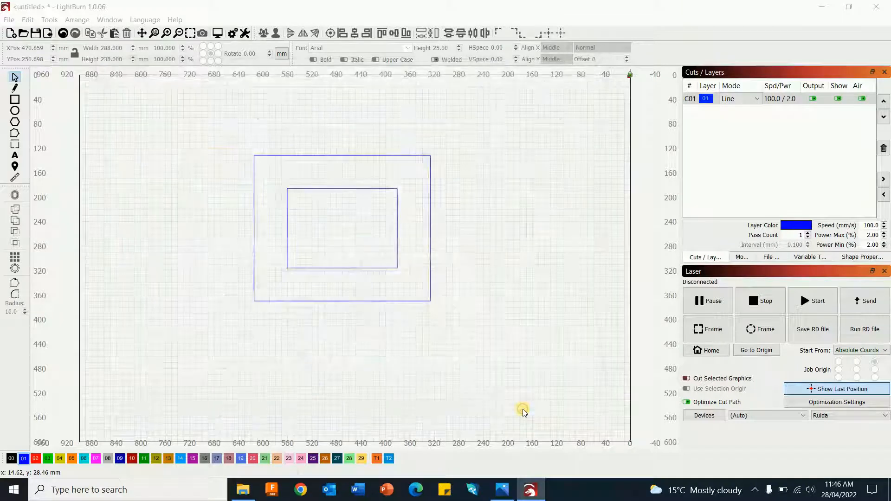
drag(435, 313, 532, 243)
Import kiwi 2.png and place it below the fern image, outside the frame
click(6, 19)
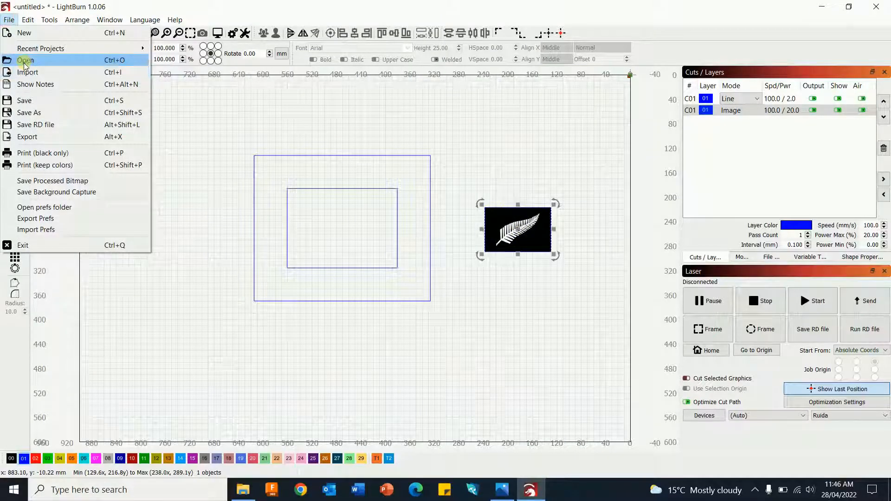
click(27, 72)
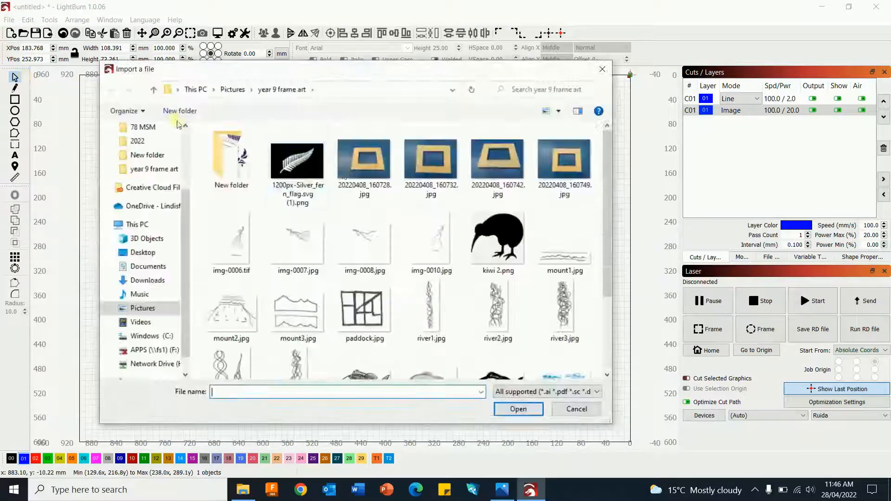
click(498, 241)
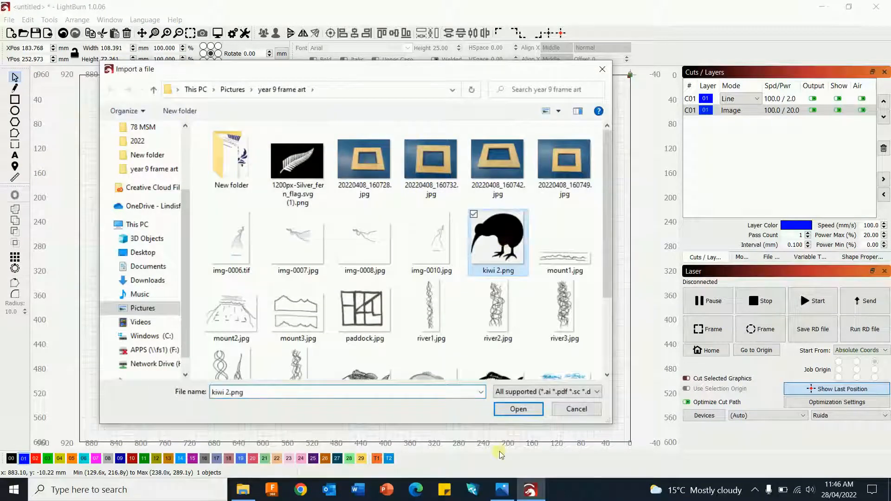
click(518, 409)
drag(355, 257, 563, 341)
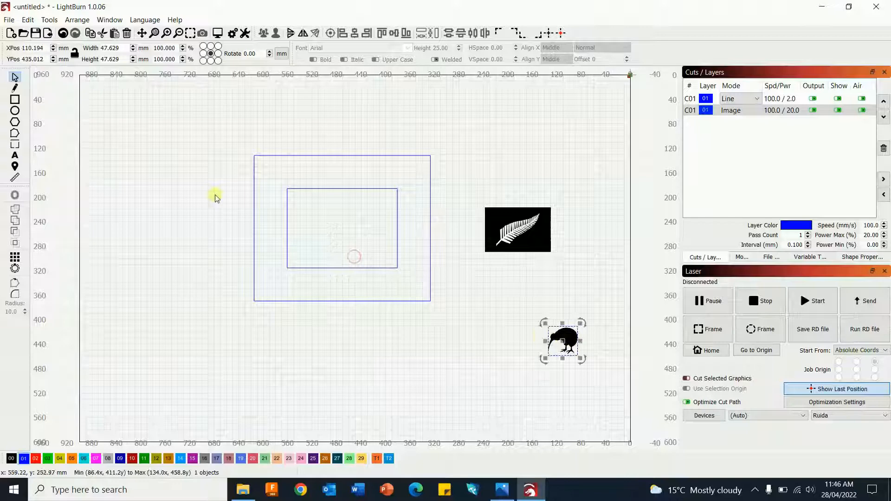
Import img-0007.jpg and place it to the left of the frame
click(9, 20)
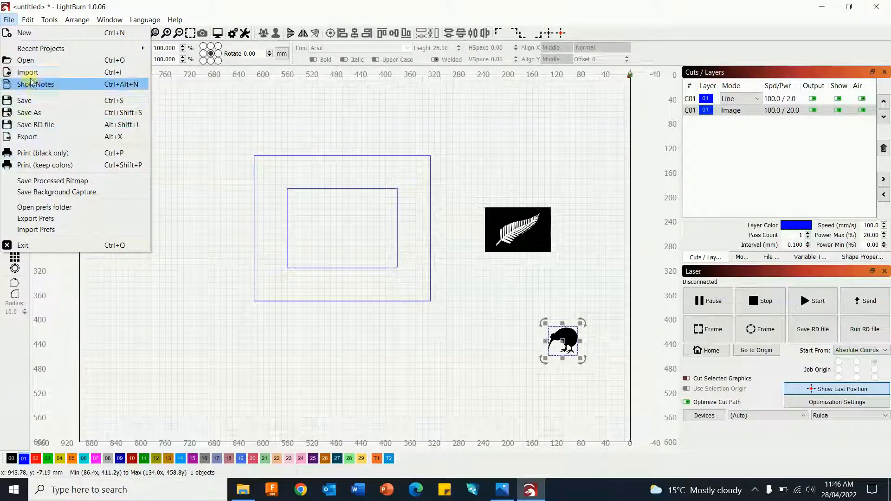
click(29, 72)
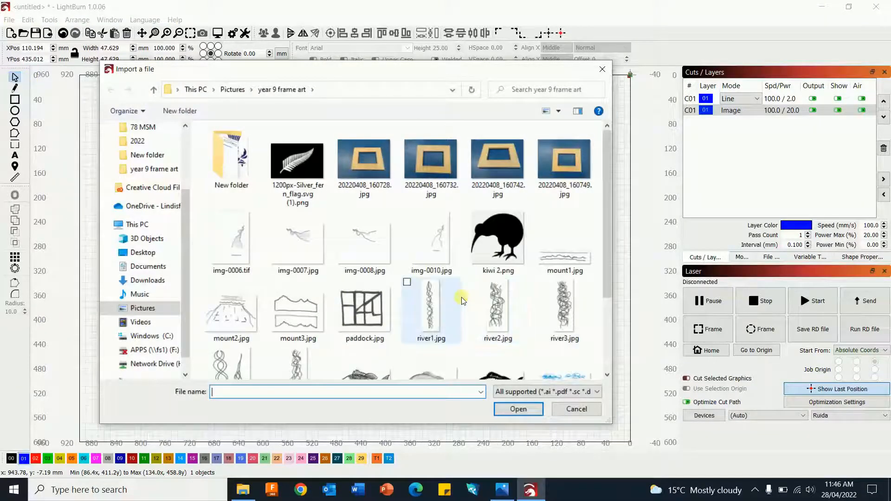
click(297, 241)
click(517, 409)
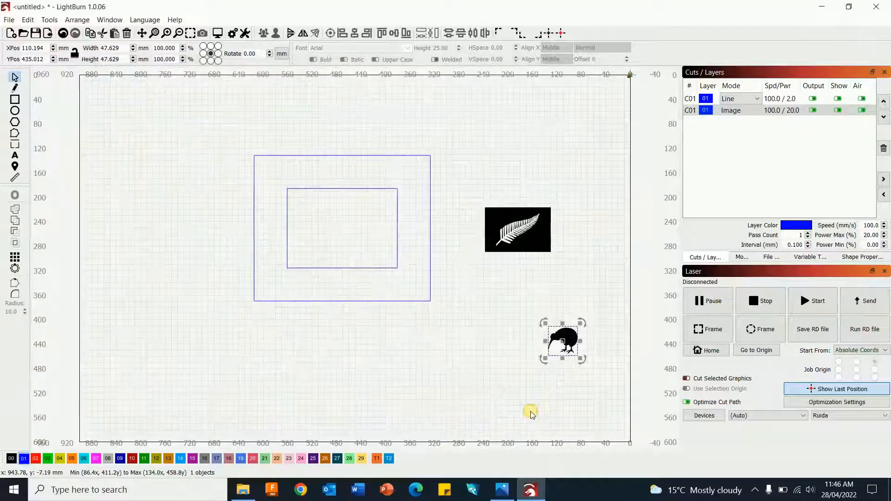
drag(354, 256, 159, 189)
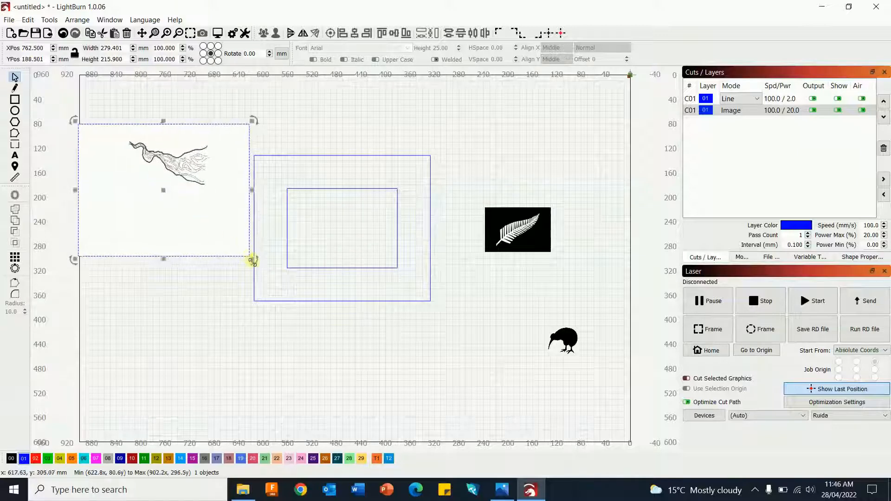
Shrink the line drawing to about 183 × 141 mm beside the frame and assign it to the black layer 00
drag(250, 255, 190, 203)
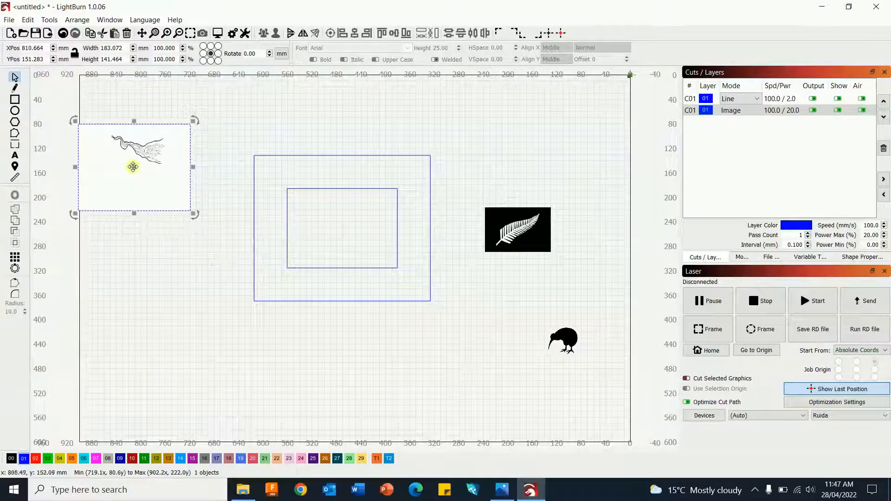
drag(131, 166, 163, 194)
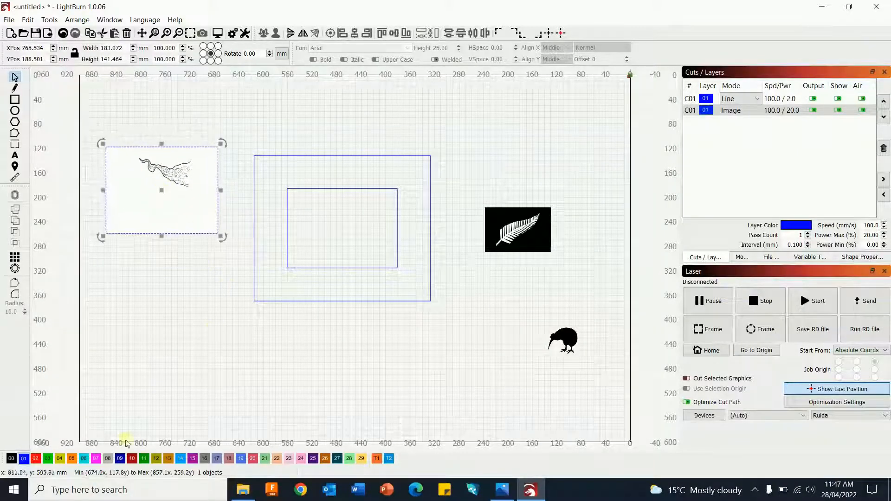
click(11, 458)
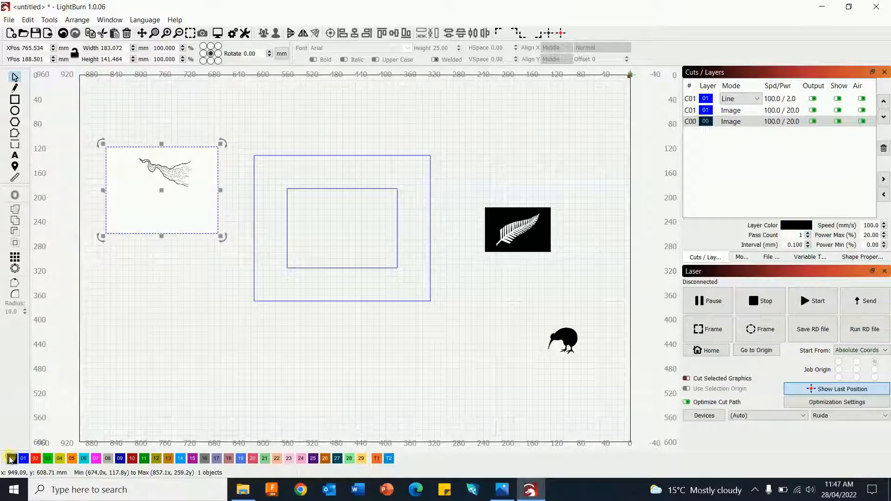
click(158, 378)
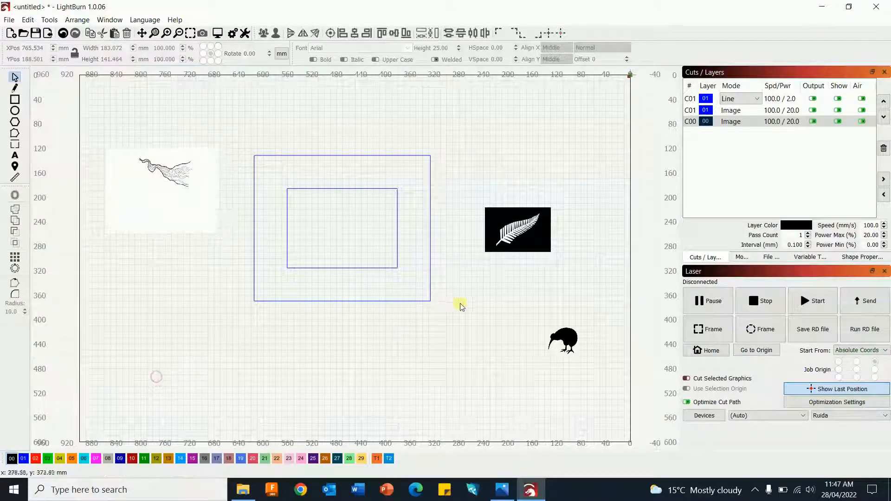
Assign the silver fern and kiwi images to the black layer 00
drag(454, 171, 605, 373)
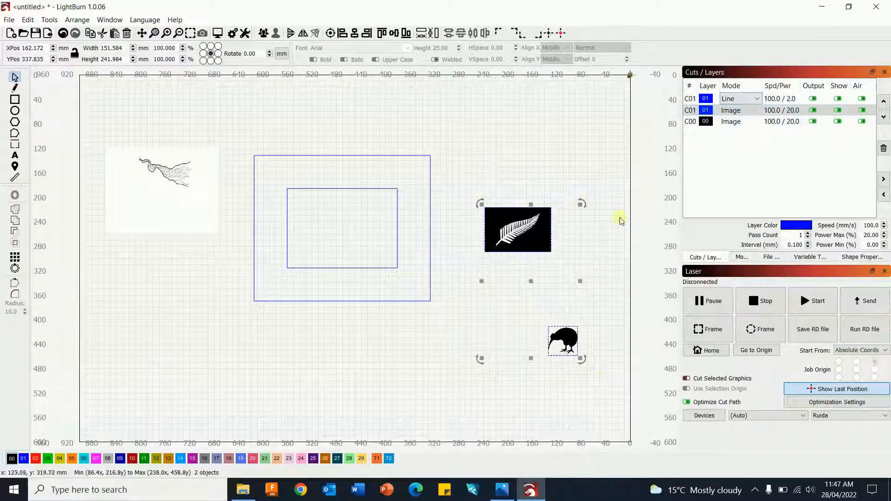
click(12, 460)
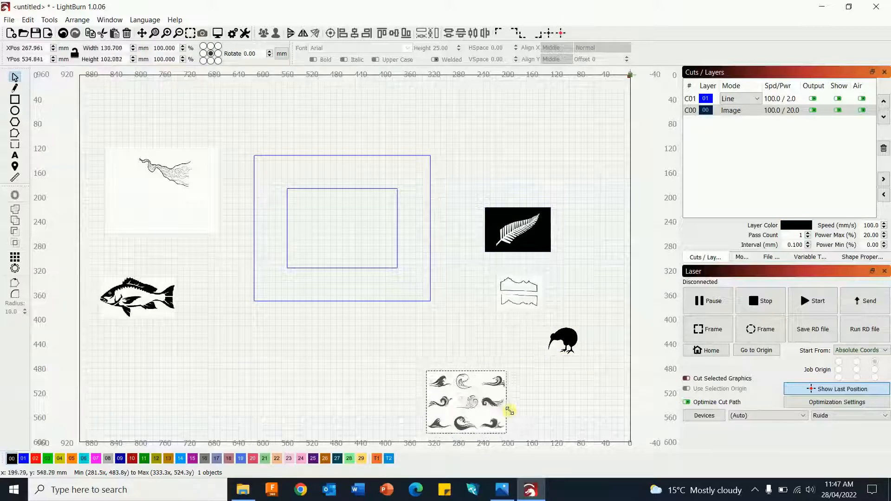
Resize the sheet of wave drawings to about 136 × 106 mm and place it below the frame
drag(510, 411, 391, 367)
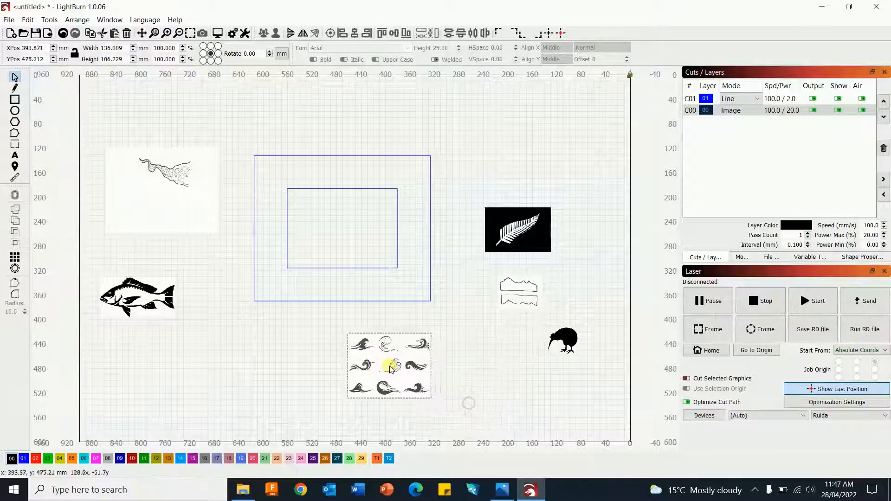
click(512, 396)
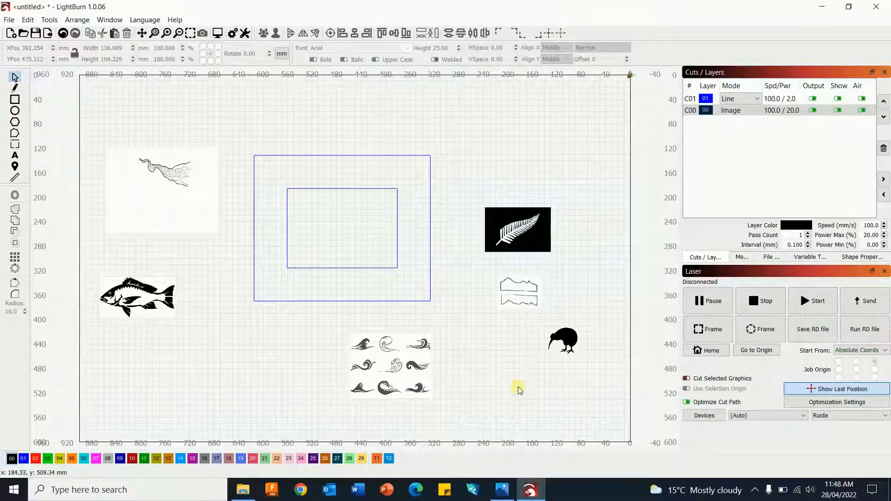
Trace the silver fern image into vector outlines, fading the image in the trace preview
click(508, 232)
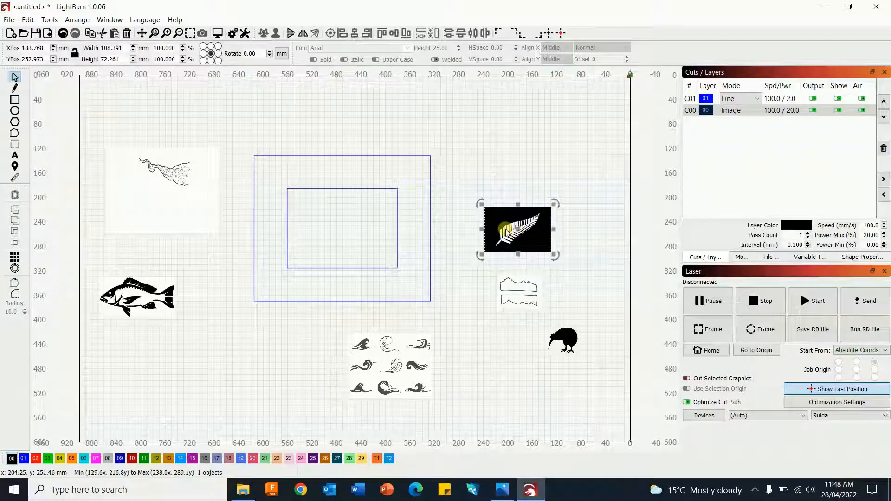
right_click(505, 228)
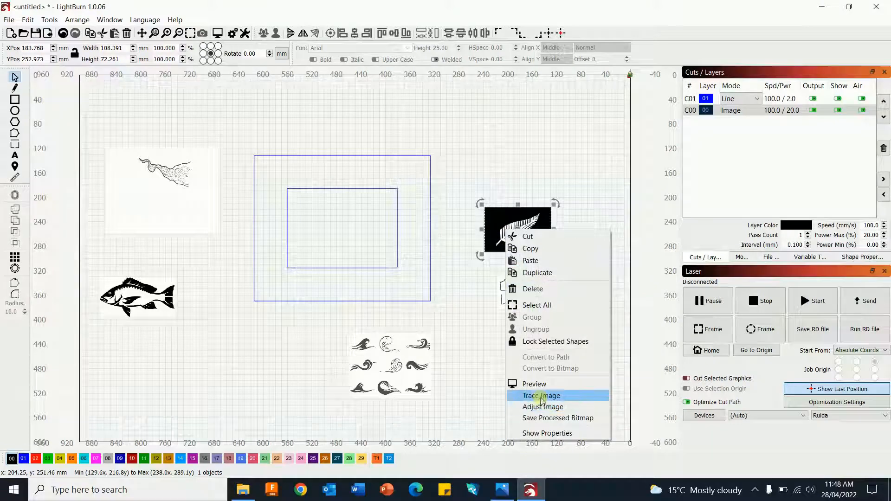
click(541, 396)
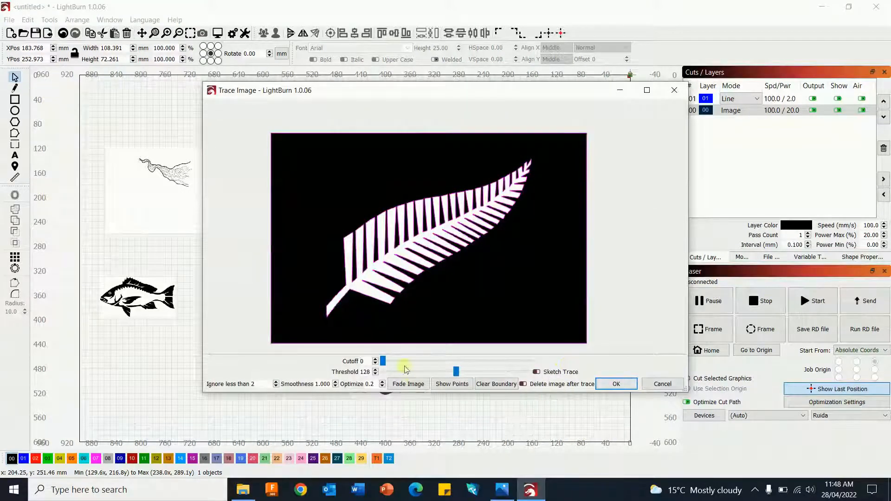
click(413, 384)
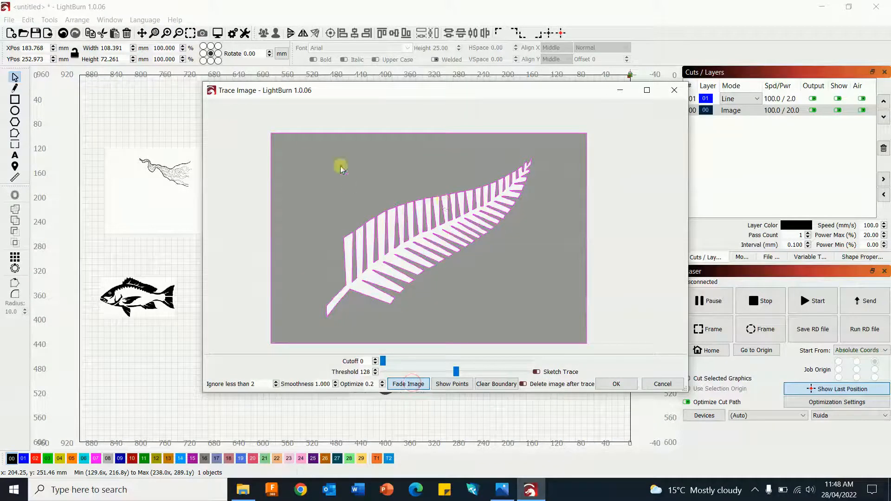
click(616, 384)
Move the fern trace clear above its source picture and delete the original fern image
drag(518, 229, 539, 114)
click(600, 182)
click(525, 220)
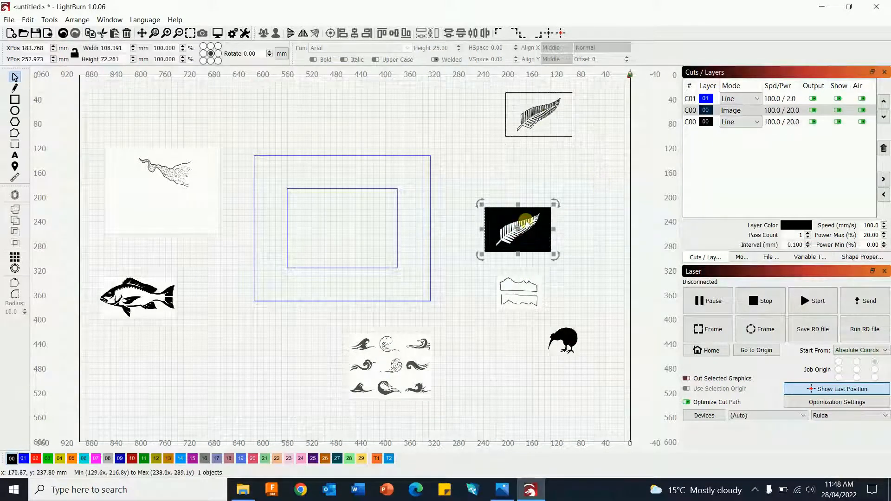
key(Delete)
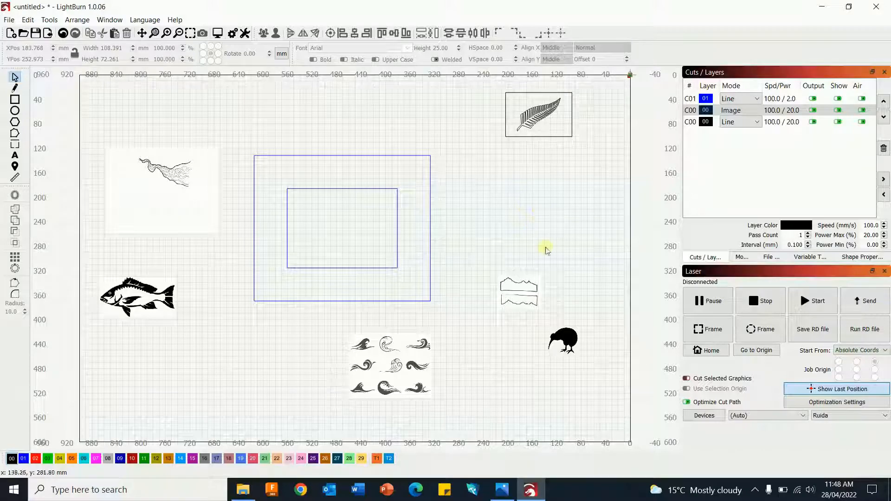
Trace the line drawing beside the frame into vector outlines
scroll(254, 318, up, 2)
click(224, 215)
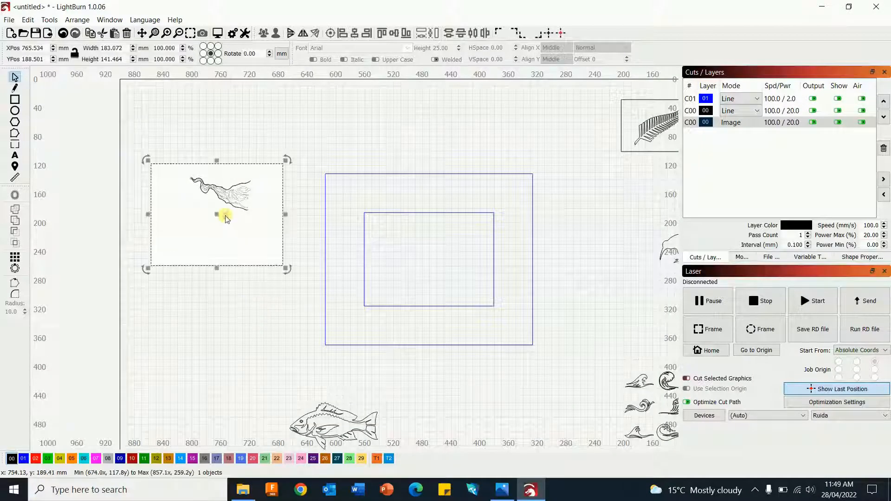
right_click(231, 216)
click(260, 384)
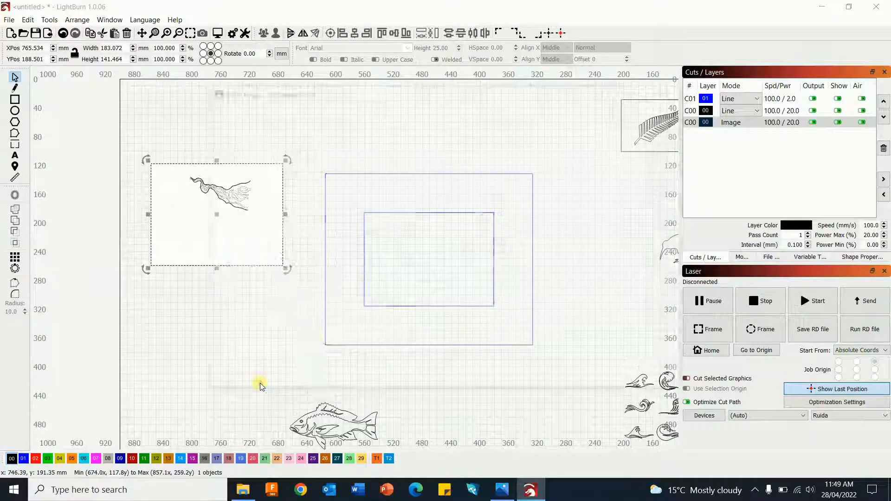
click(617, 383)
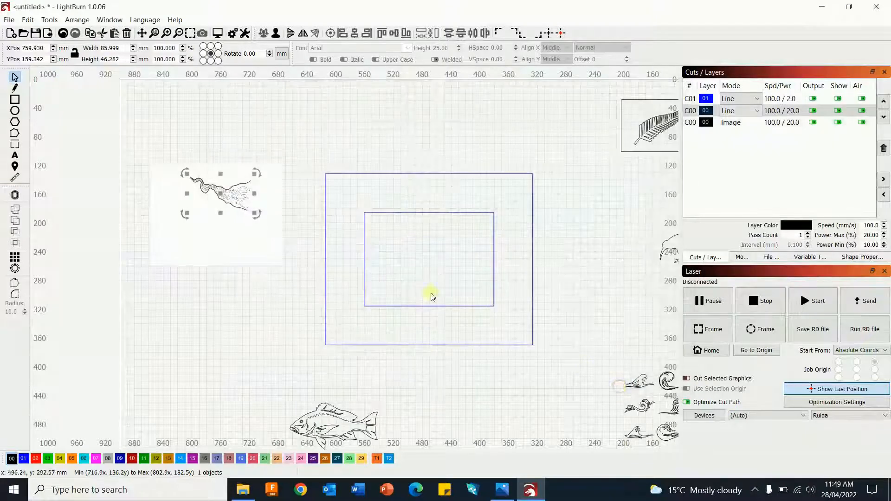
Move the traced line drawing below its source picture and delete the original image
drag(202, 285, 193, 338)
click(214, 203)
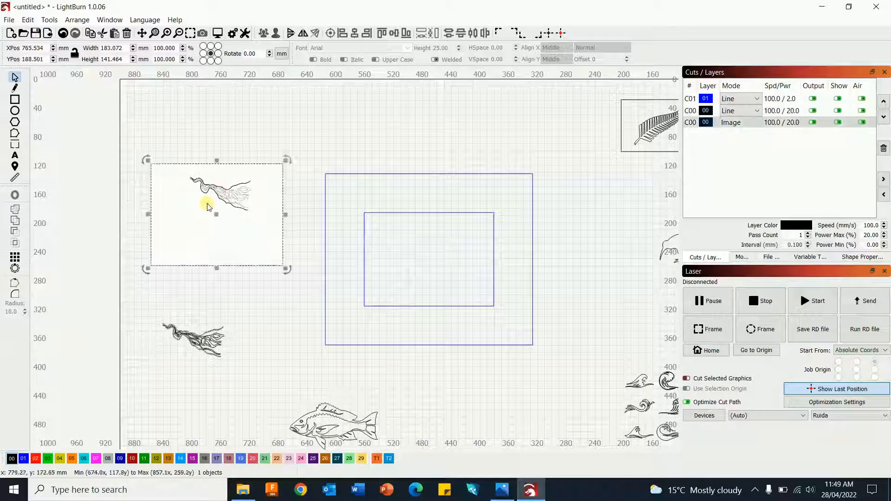
key(Delete)
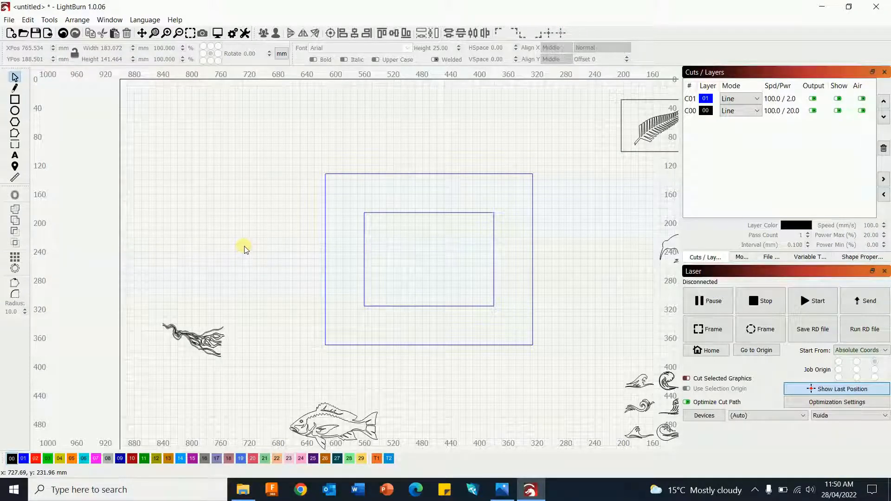
Ungroup the fern trace and delete the rectangular border around the fern
drag(584, 245, 418, 256)
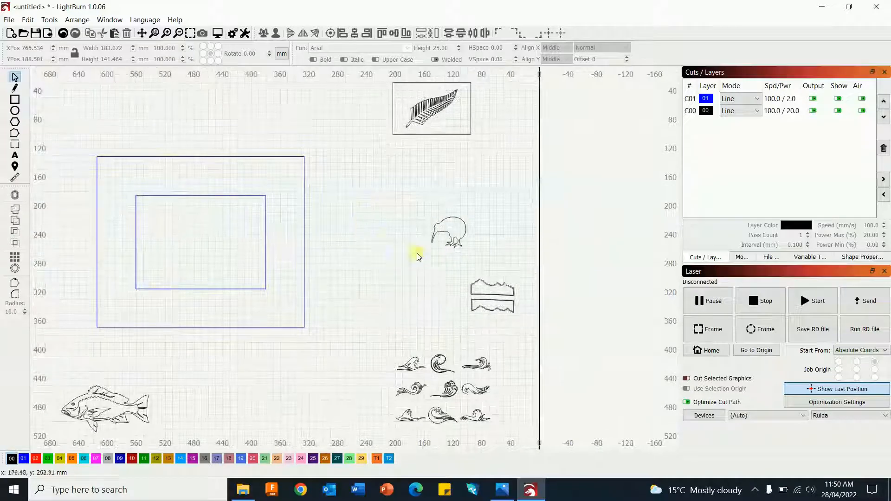
drag(389, 225, 445, 286)
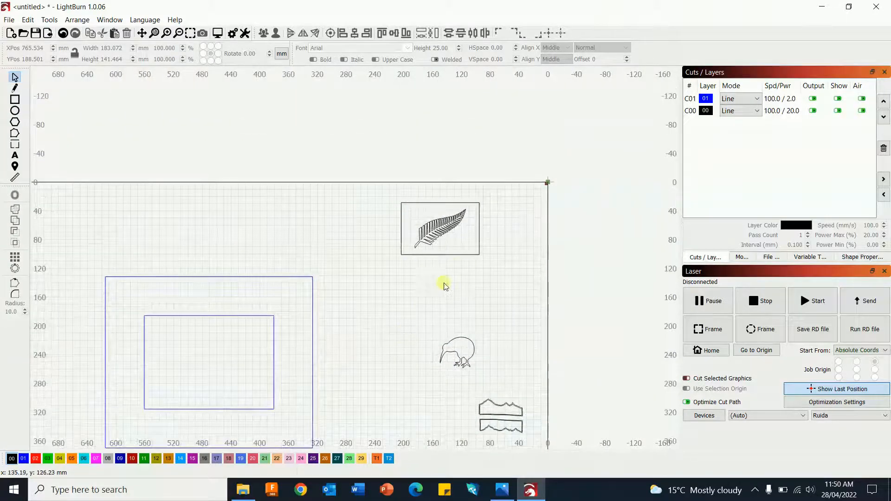
click(459, 255)
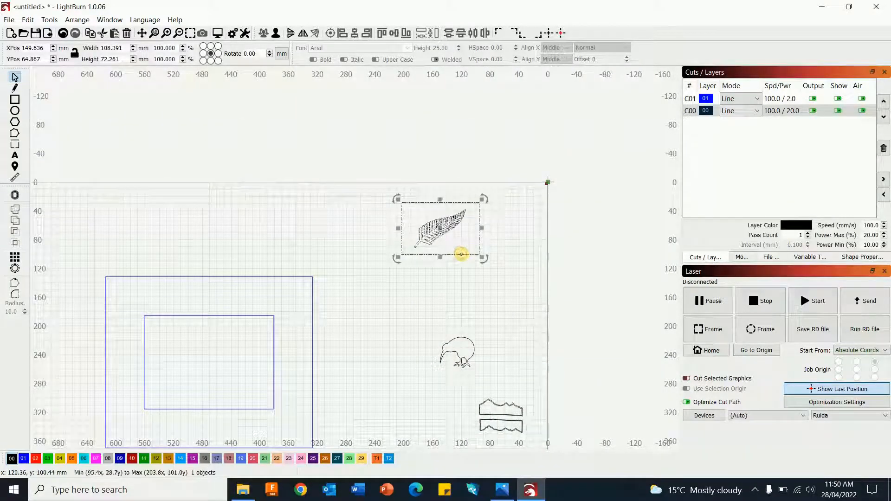
click(276, 33)
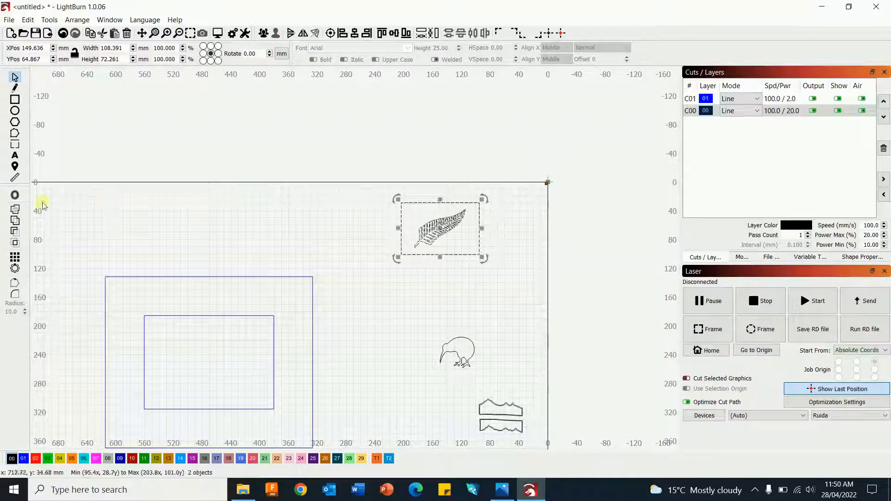
key(ctrl+z)
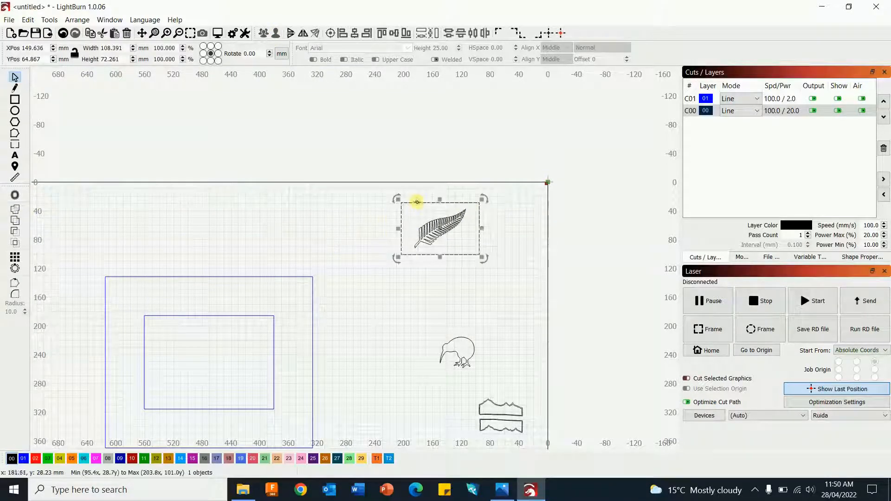
click(417, 203)
scroll(462, 294, down, 3)
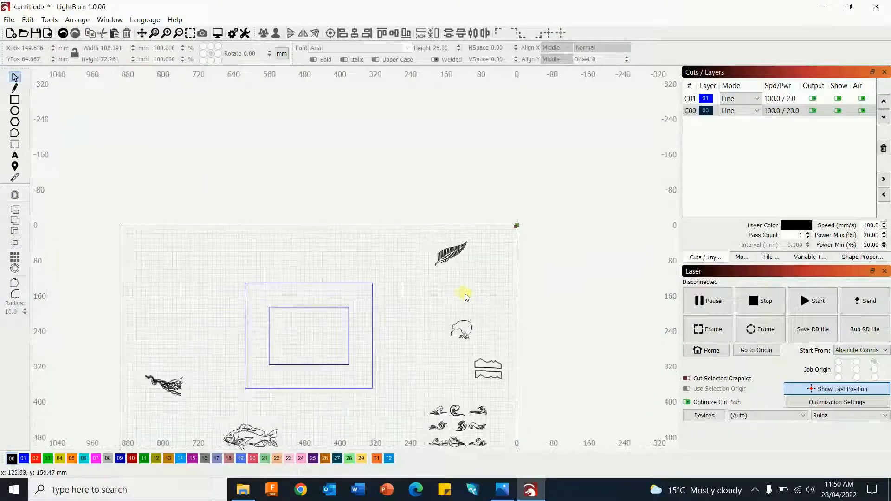
Ungroup the traced sheet of nine waves into separate shapes
drag(486, 304, 414, 191)
drag(328, 268, 451, 349)
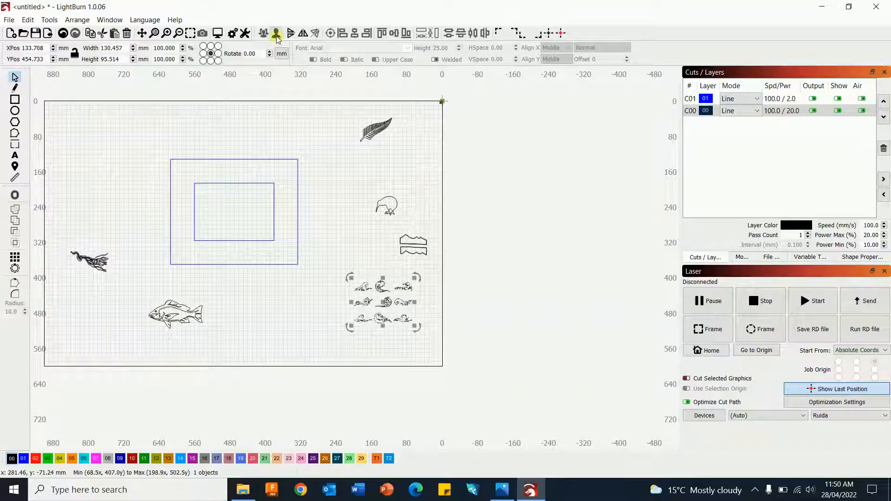
click(316, 242)
Delete every wave from the traced sheet except the first one in the upper row
scroll(349, 311, up, 5)
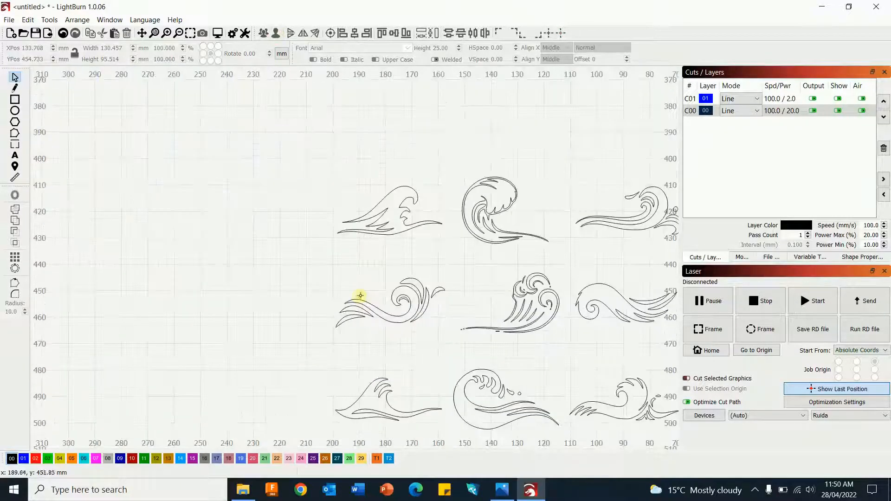
drag(364, 274, 238, 234)
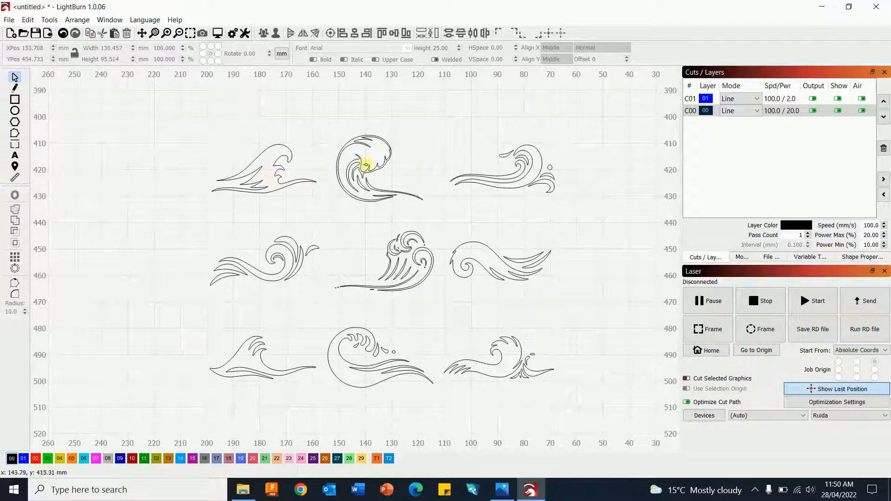
drag(324, 114, 583, 412)
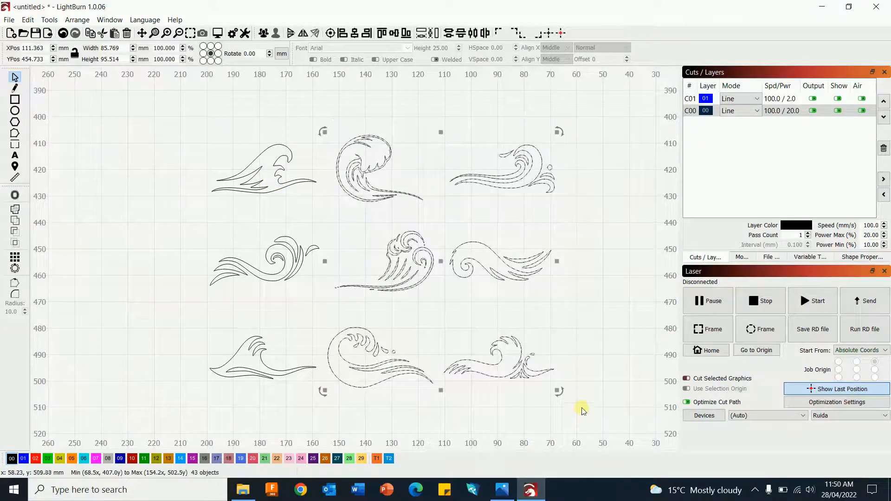
key(Delete)
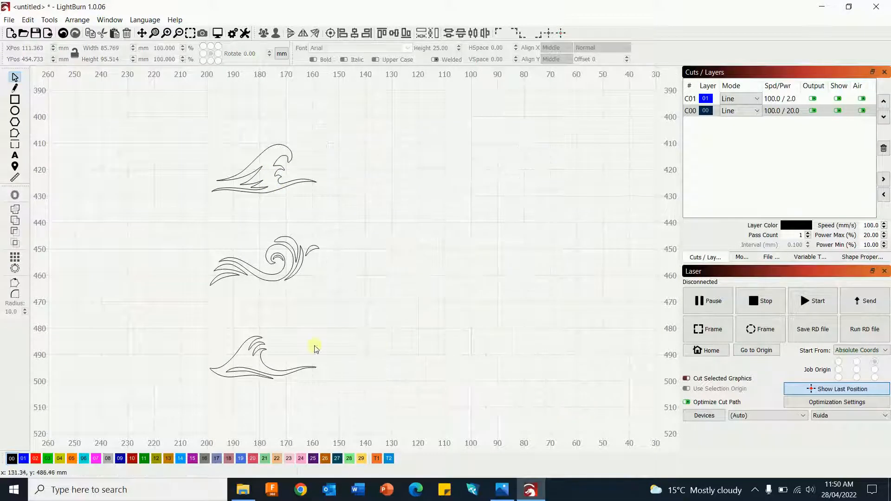
drag(169, 211, 461, 433)
key(Delete)
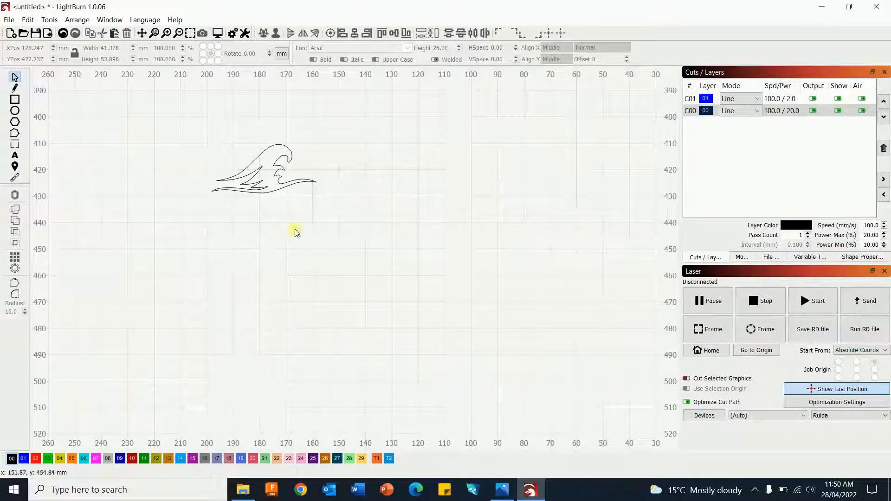
Enlarge the kept wave to about 118 × 55 mm
click(274, 191)
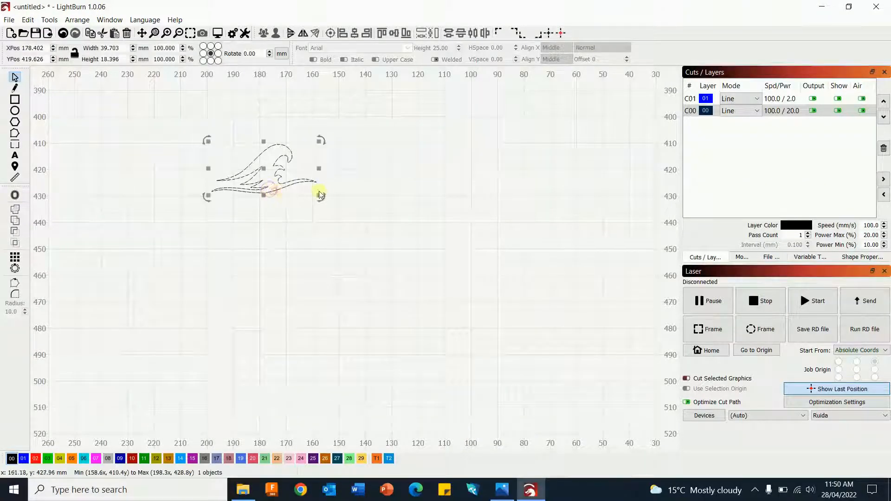
drag(320, 195, 435, 299)
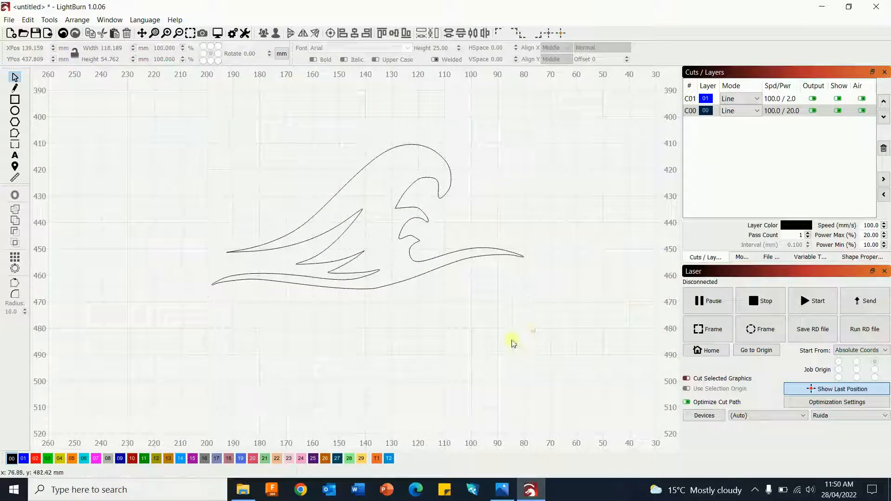
Ungroup the traced pair of mountain silhouettes
scroll(372, 330, down, 3)
scroll(195, 189, up, 1)
drag(194, 138, 341, 242)
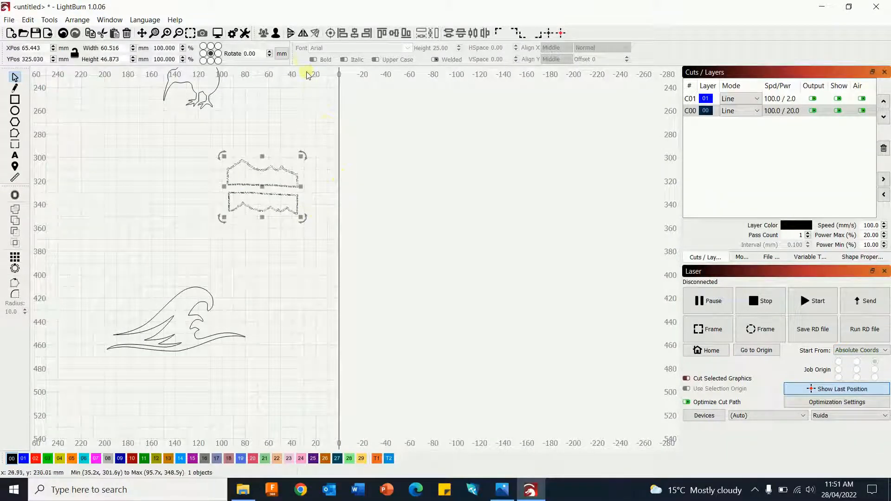
click(276, 33)
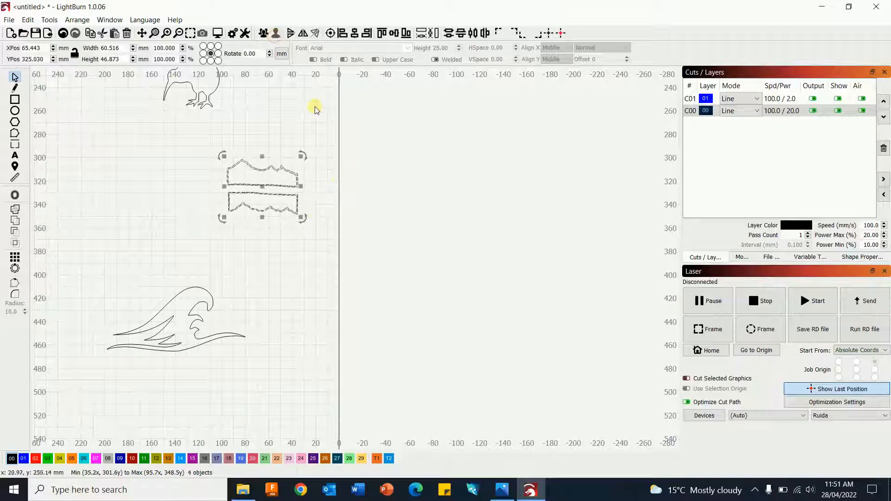
Try to group the two outlines of the upper mountain silhouette
drag(205, 145, 313, 190)
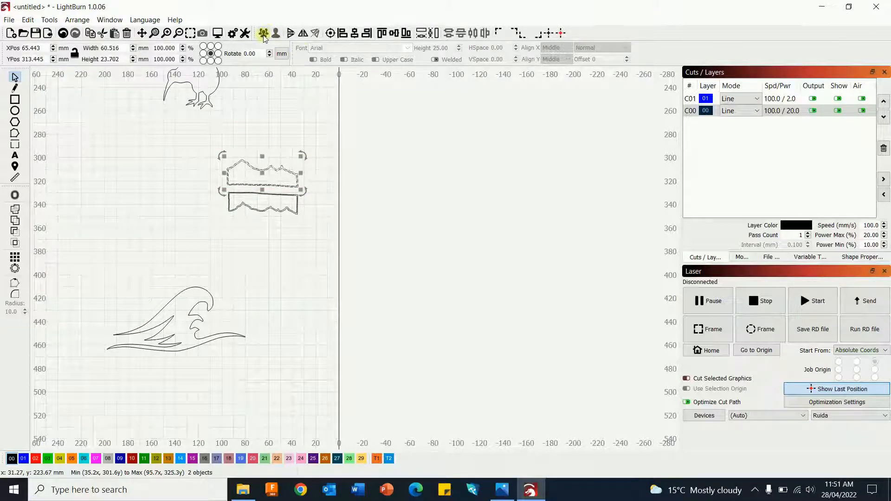
click(264, 33)
click(294, 163)
Separate the doubled mountain lines by moving the upper silhouette's outer outline up and the lower silhouette's inner outline down
scroll(281, 175, up, 4)
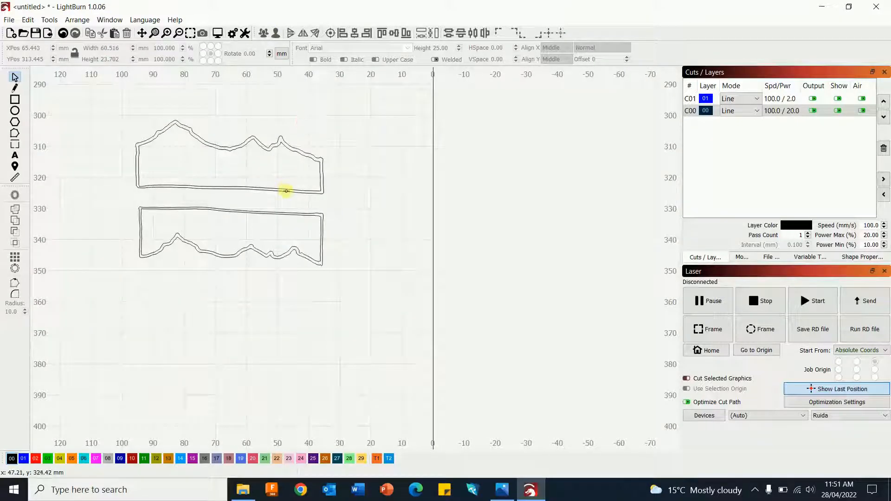
click(286, 191)
drag(233, 158, 234, 90)
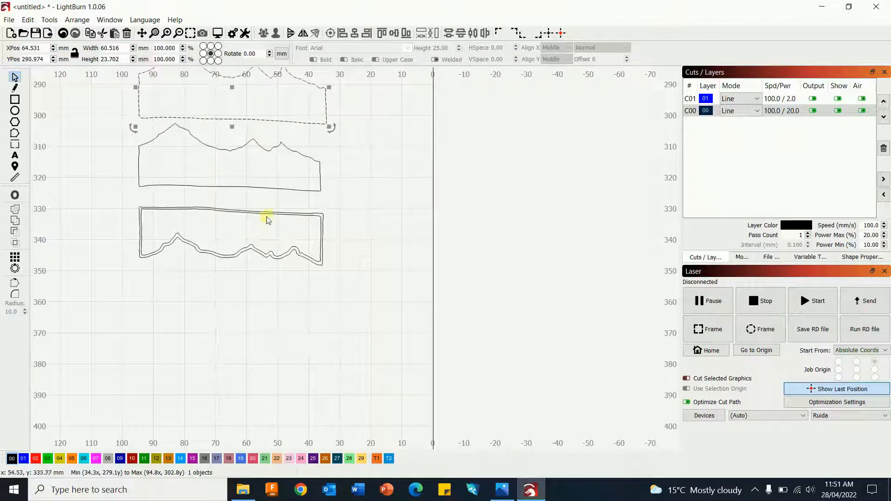
click(262, 212)
drag(231, 234, 229, 319)
click(353, 293)
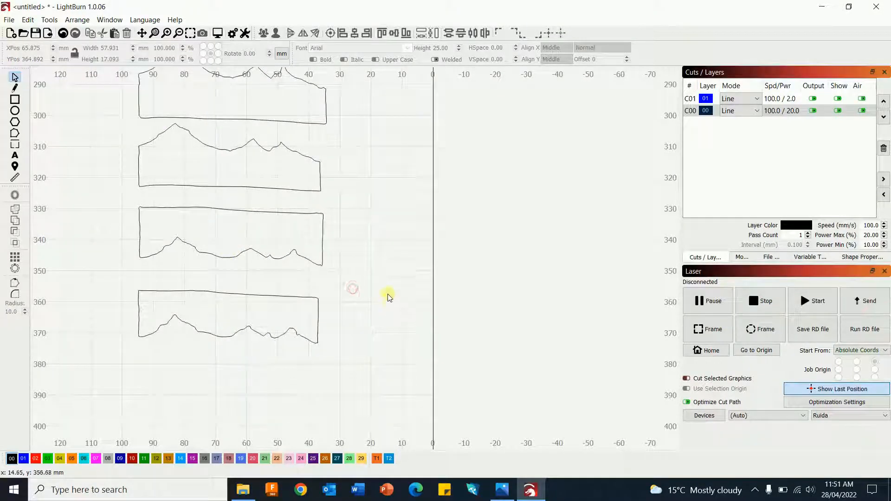
Set layer C00 to Fill+Line mode and inspect the filled artwork across the work area
scroll(391, 295, down, 3)
click(739, 111)
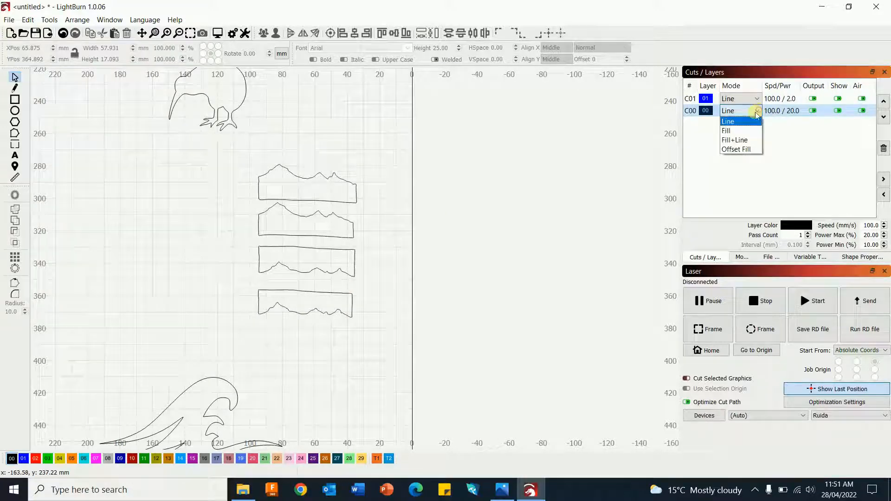
click(741, 140)
scroll(349, 232, down, 2)
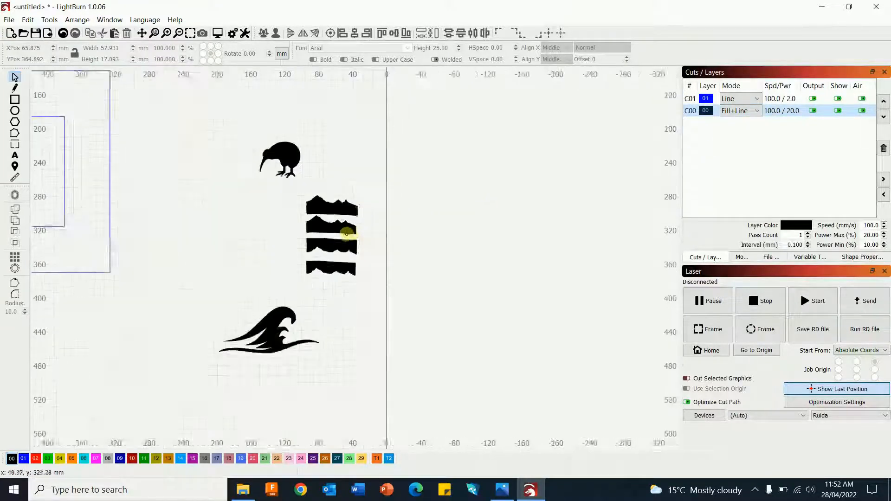
scroll(350, 232, down, 4)
drag(179, 253, 304, 242)
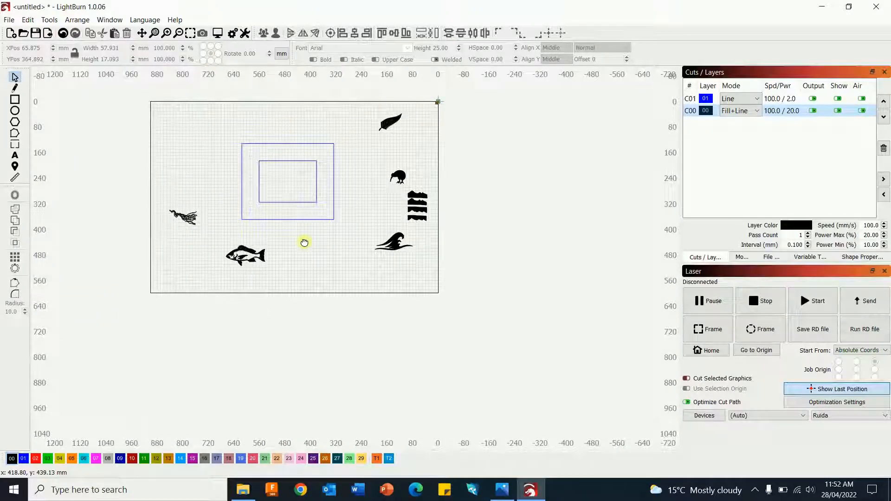
scroll(172, 243, up, 8)
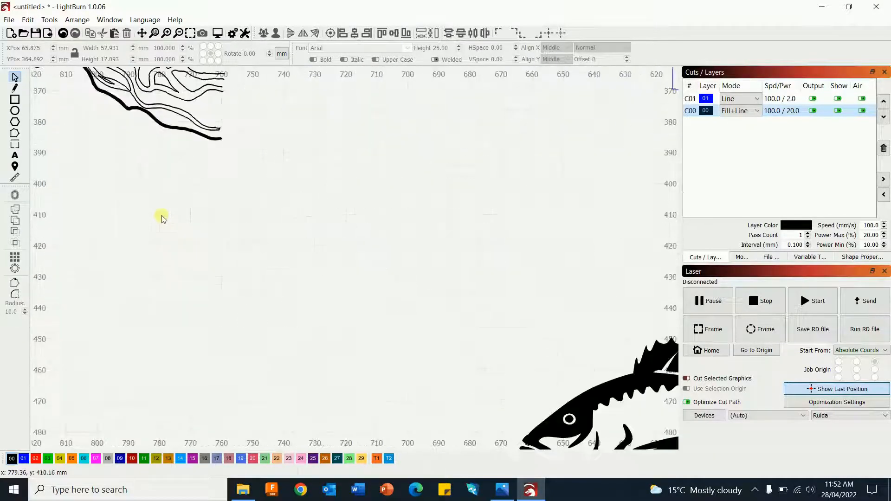
scroll(171, 194, down, 6)
drag(596, 229, 254, 280)
scroll(386, 257, up, 4)
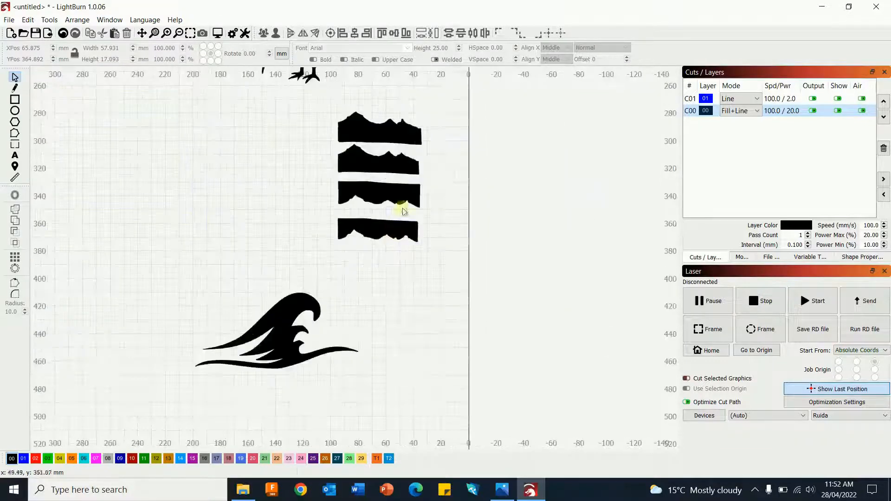
Delete the lowest and the uppermost of the four mountain silhouettes, keeping the two middle ones
scroll(454, 182, up, 1)
drag(454, 183, 463, 252)
scroll(465, 252, up, 1)
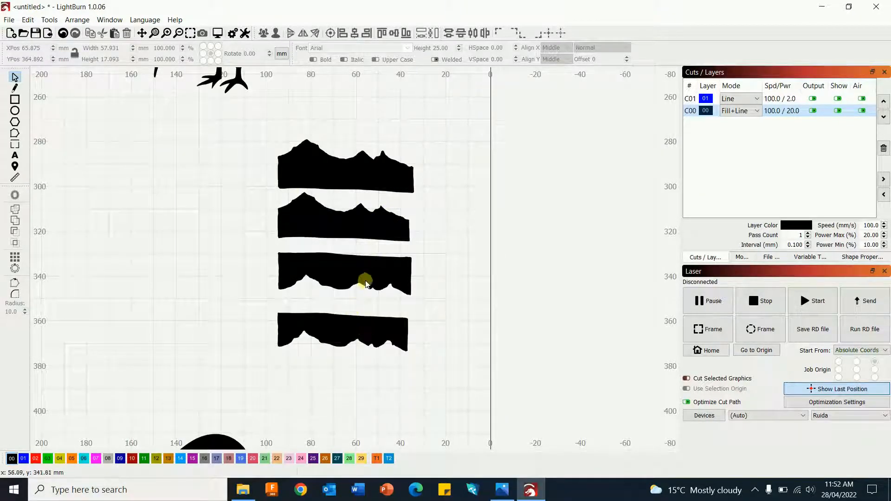
click(366, 316)
key(Delete)
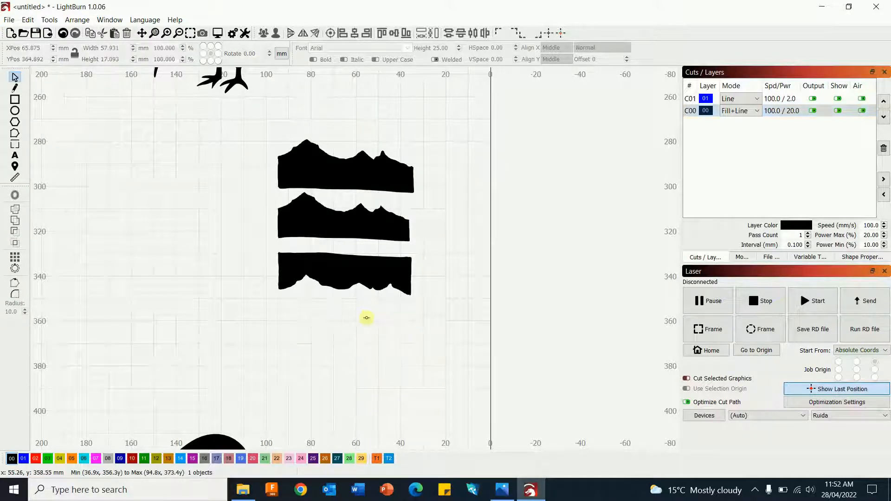
click(413, 190)
key(Delete)
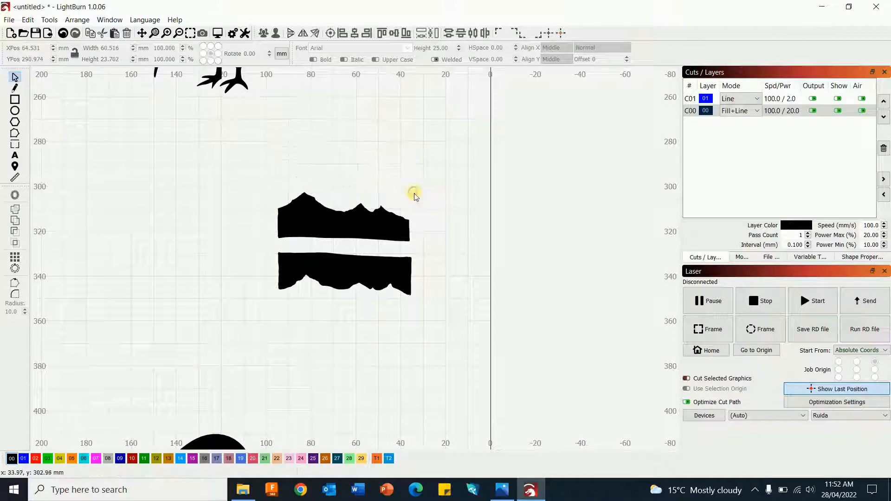
Set layer C00 to Line mode
scroll(441, 242, down, 4)
scroll(441, 246, up, 5)
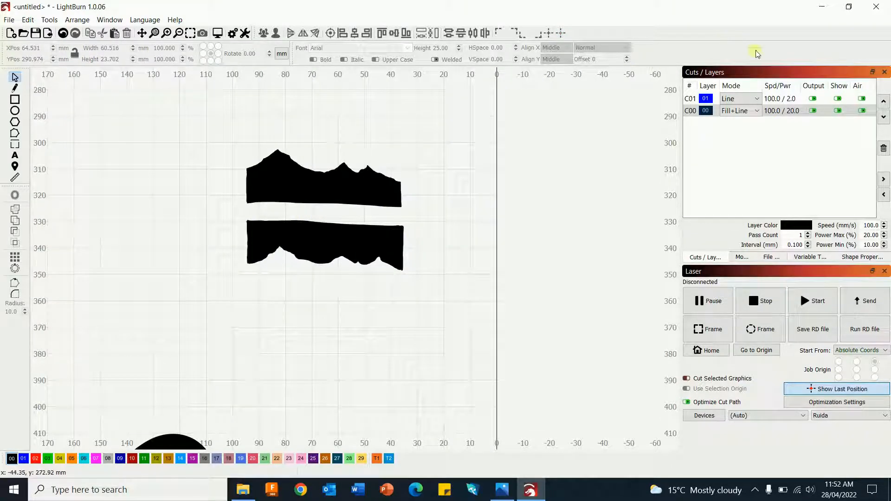
click(743, 111)
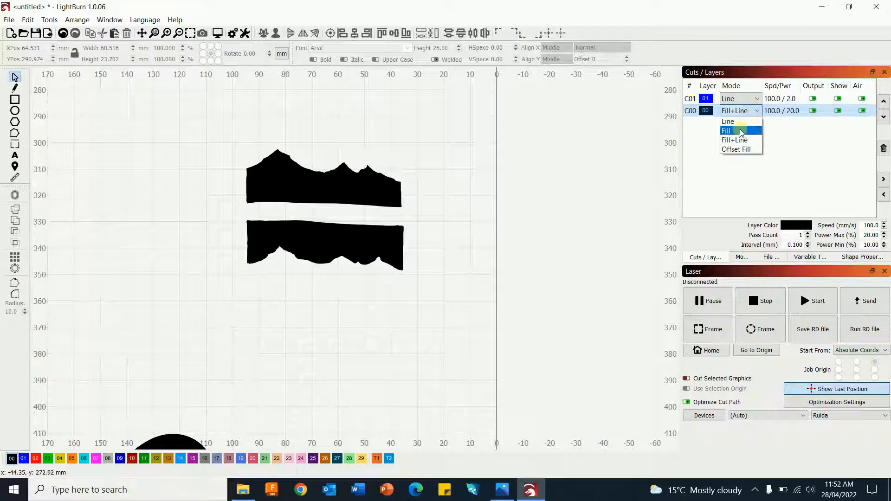
click(730, 121)
Ungroup the traced braided river artwork into separate outlines and make its nodes editable
scroll(180, 191, down, 6)
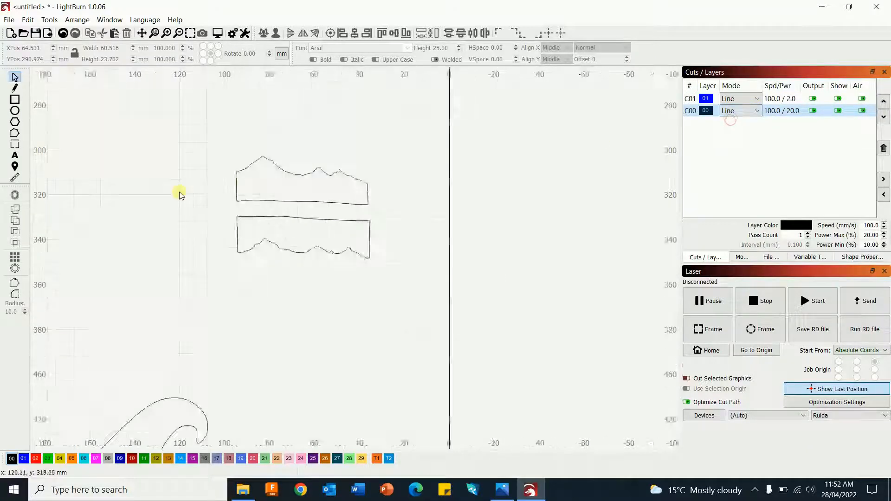
drag(246, 205, 719, 207)
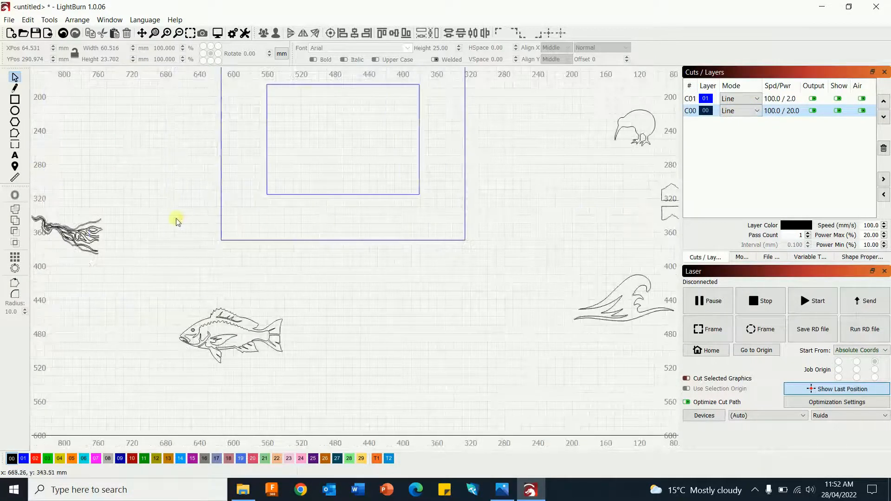
scroll(195, 236, up, 15)
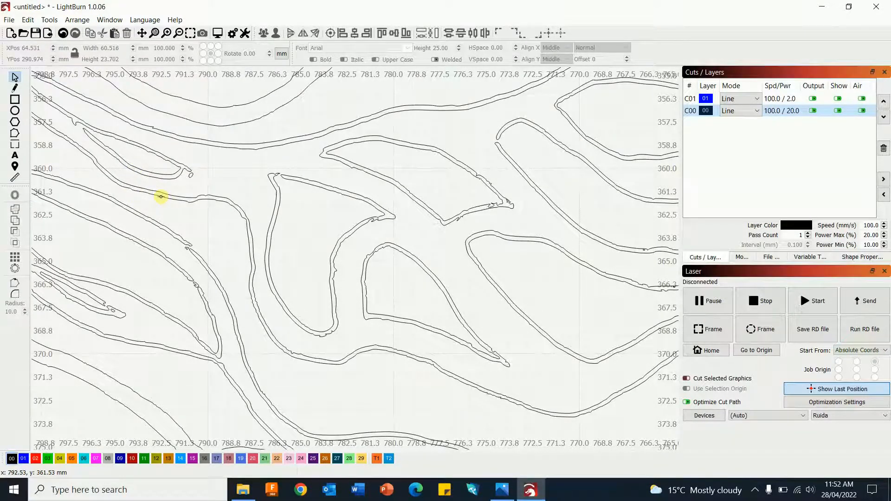
click(161, 197)
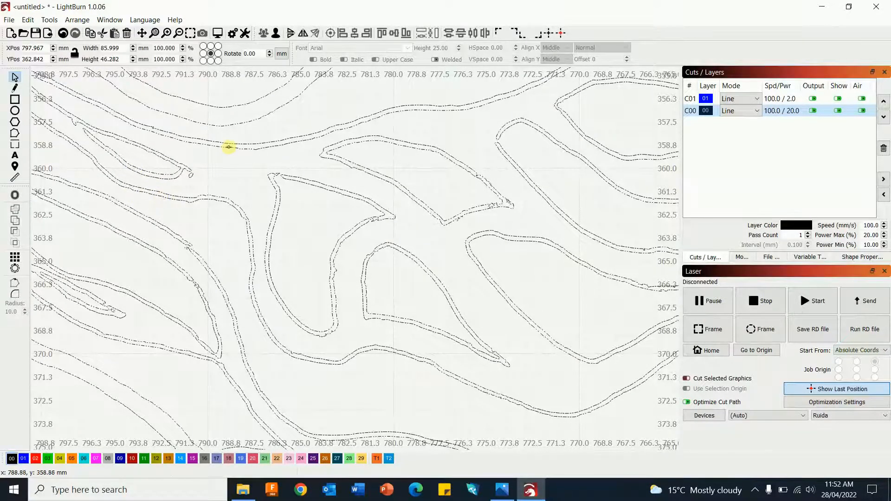
click(14, 135)
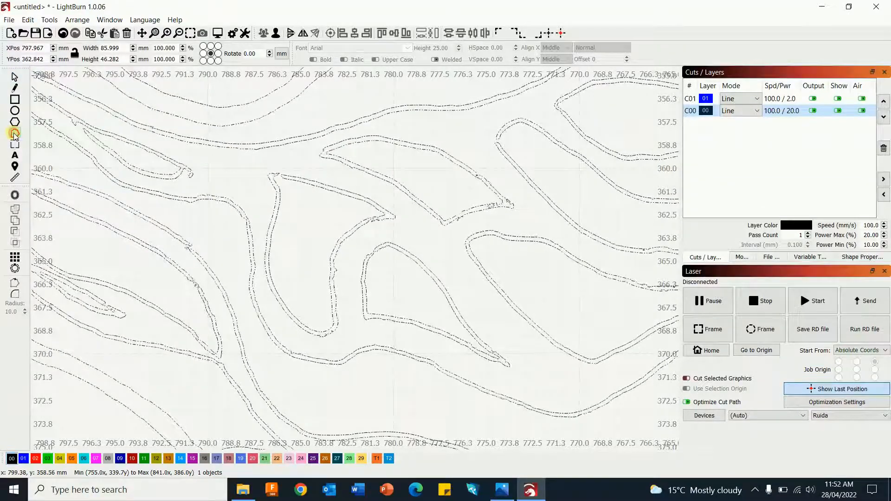
scroll(149, 179, down, 5)
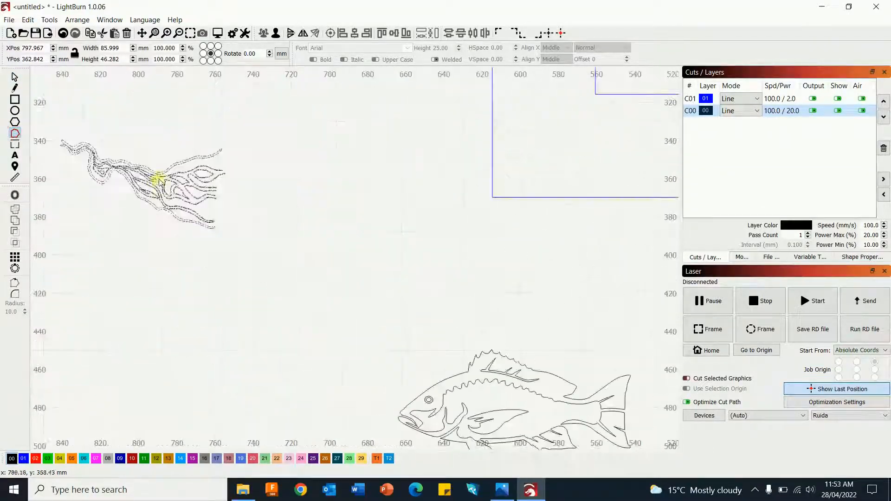
click(275, 36)
Examine the node density and jagged sections along the river outlines, and end with nothing selected
scroll(141, 170, up, 10)
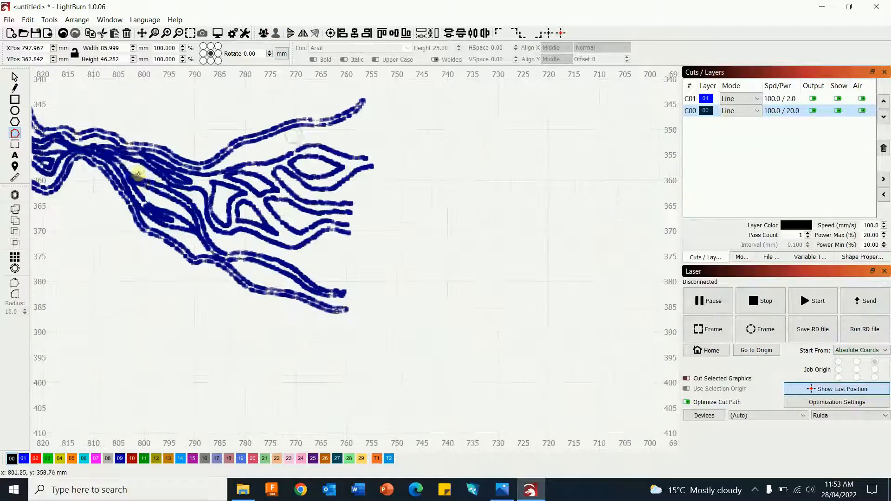
scroll(296, 189, up, 5)
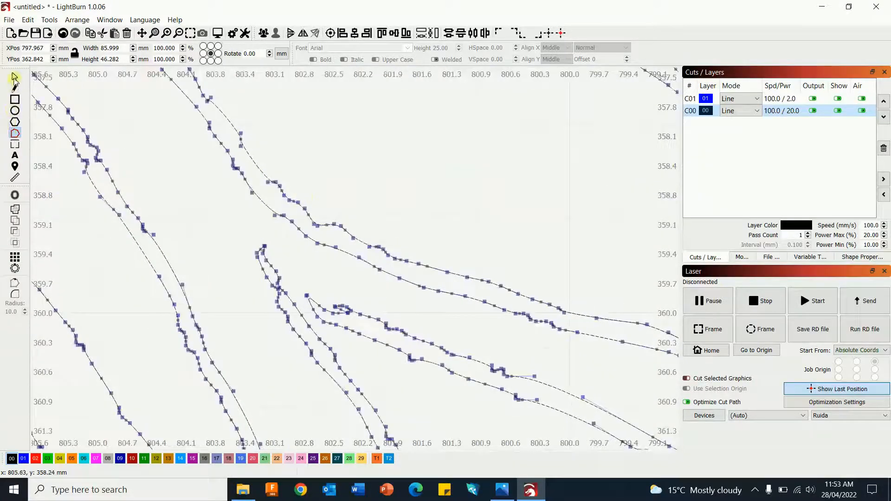
scroll(417, 189, up, 5)
scroll(353, 353, down, 4)
drag(313, 316, 274, 213)
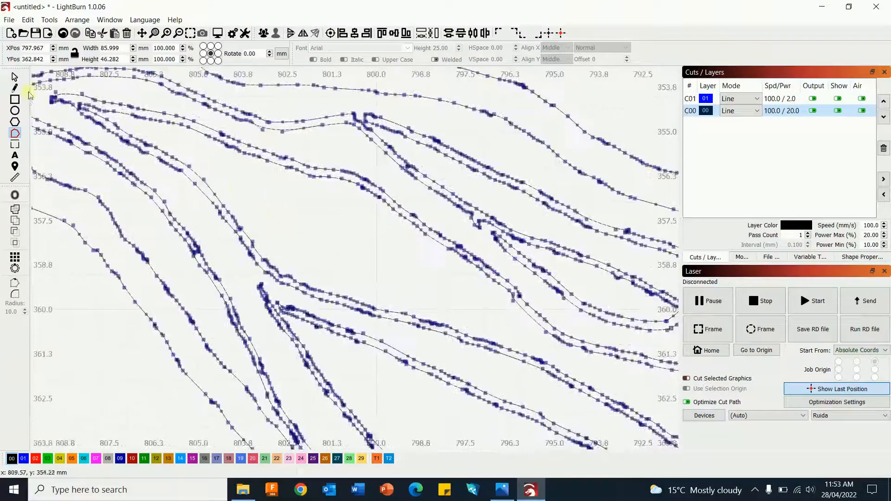
click(15, 76)
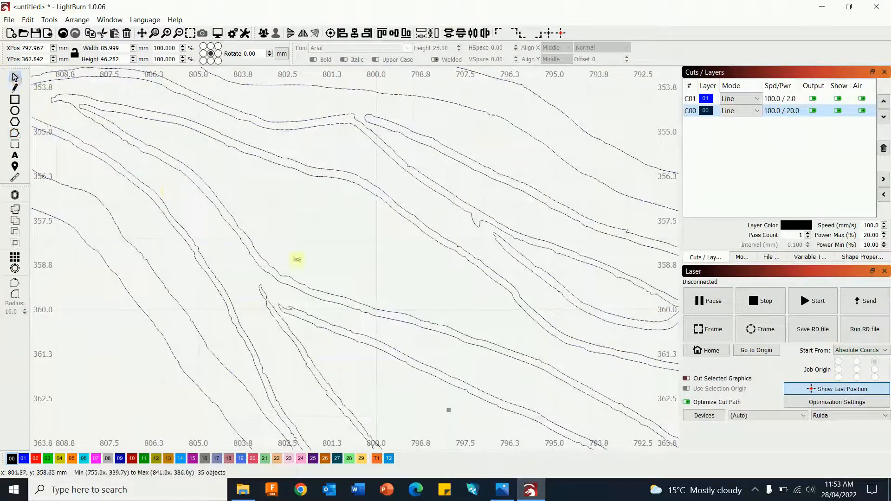
click(93, 385)
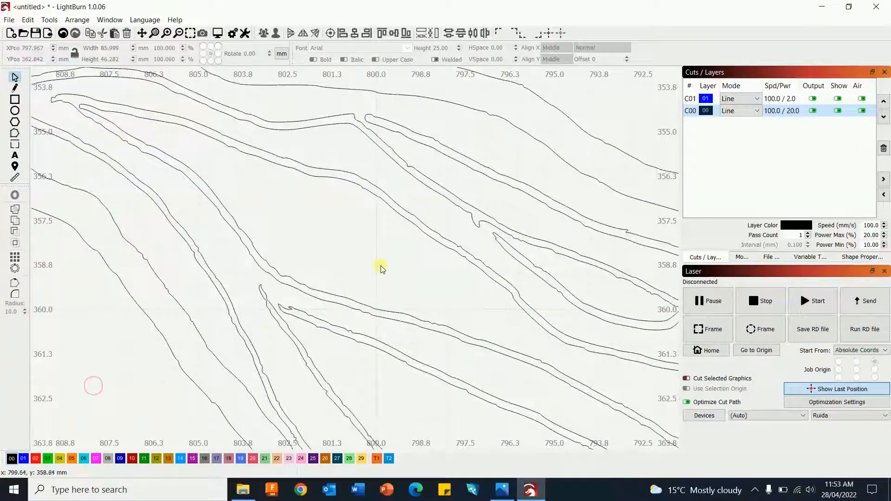
Delete the tiny stray loop just below the pointed end of the river's narrow crescent-shaped island
scroll(380, 267, up, 1)
drag(497, 277, 115, 199)
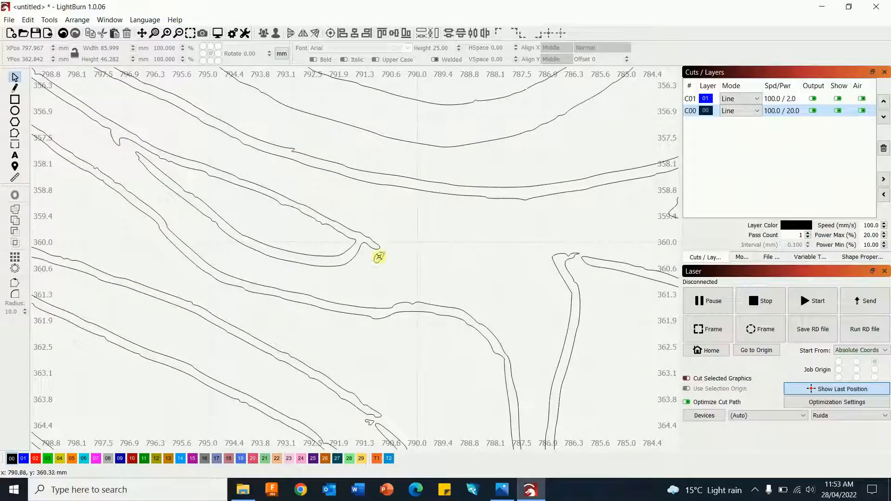
click(379, 257)
click(391, 256)
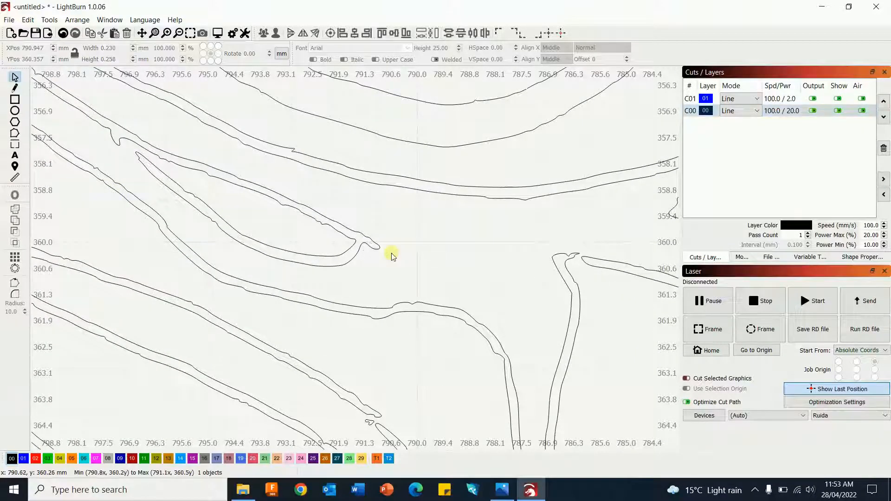
Delete the tiny stray loop in the gap between the two long channel outlines in the middle of the river
scroll(183, 207, up, 2)
drag(183, 207, 492, 301)
drag(223, 229, 466, 297)
scroll(313, 338, down, 2)
scroll(313, 338, down, 1)
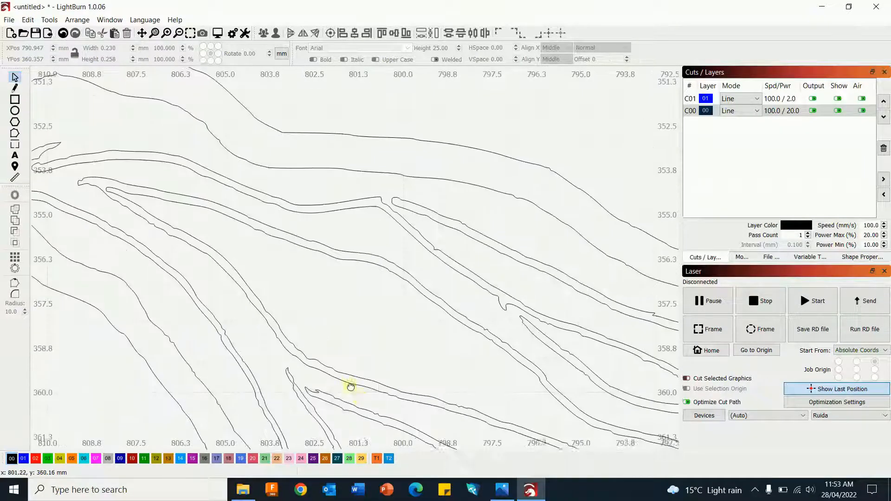
drag(350, 402, 256, 242)
drag(406, 323, 174, 187)
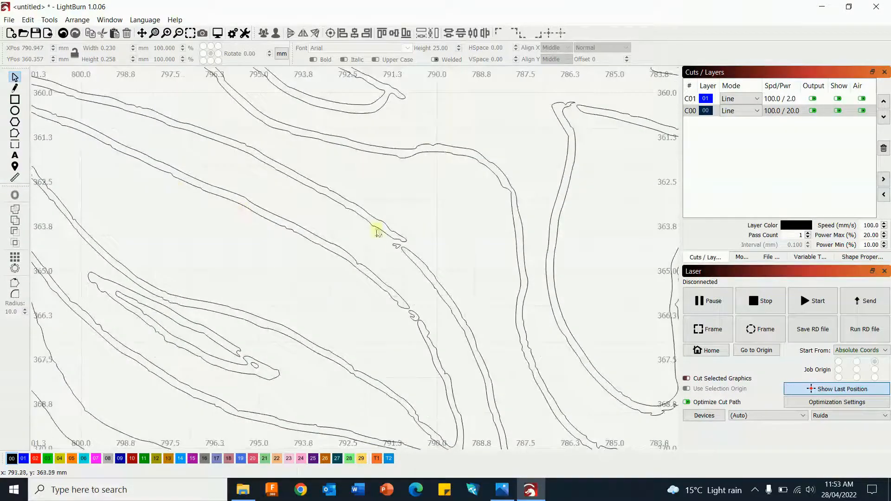
drag(405, 255, 404, 256)
key(Delete)
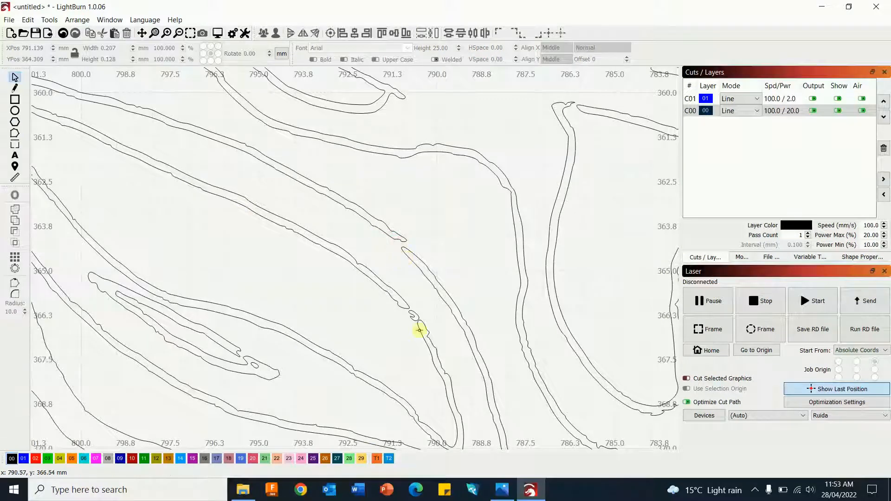
Delete the stray loop below the long channel outline's tip and the one inside the thin lower island's end
click(415, 315)
key(Delete)
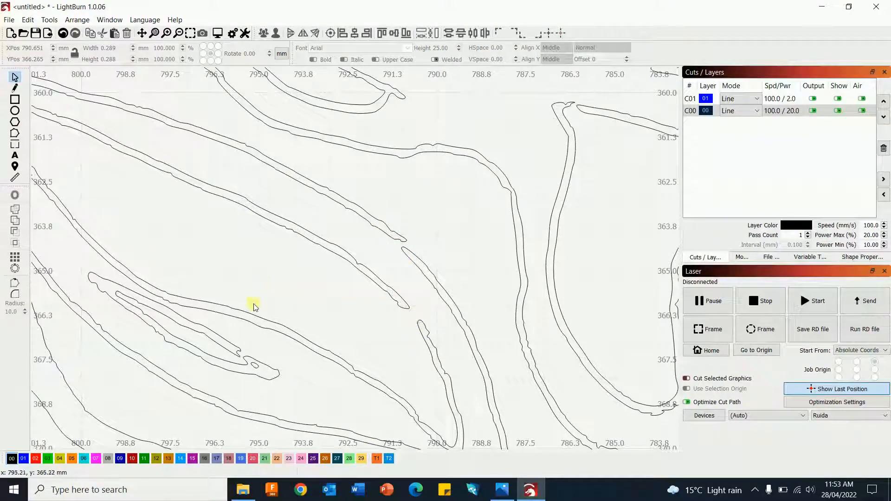
click(254, 366)
key(Delete)
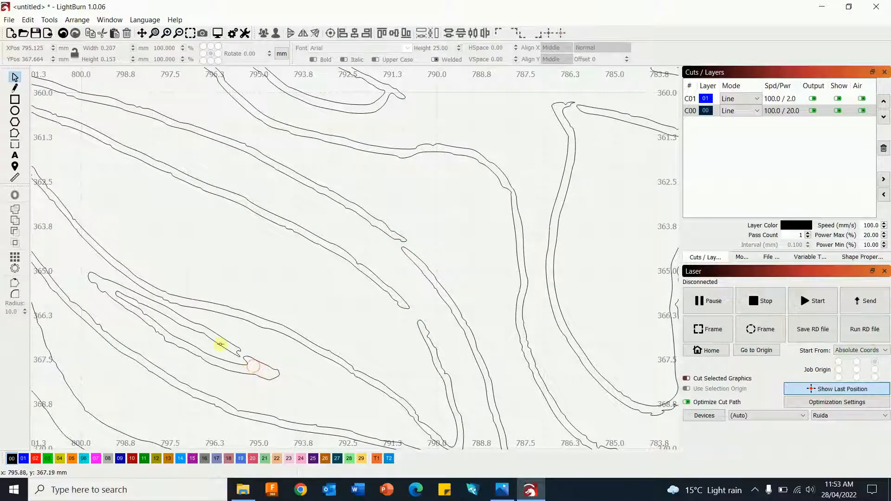
Smooth the jagged outer outline of the teardrop-shaped river island near its pointed tip by removing and repositioning nodes
scroll(219, 346, up, 2)
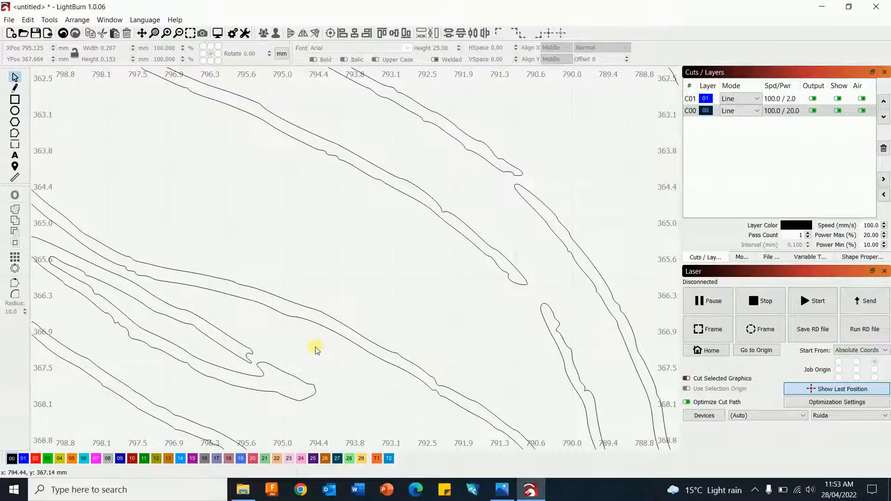
scroll(315, 350, down, 4)
drag(319, 354, 44, 201)
drag(594, 312, 415, 317)
click(469, 304)
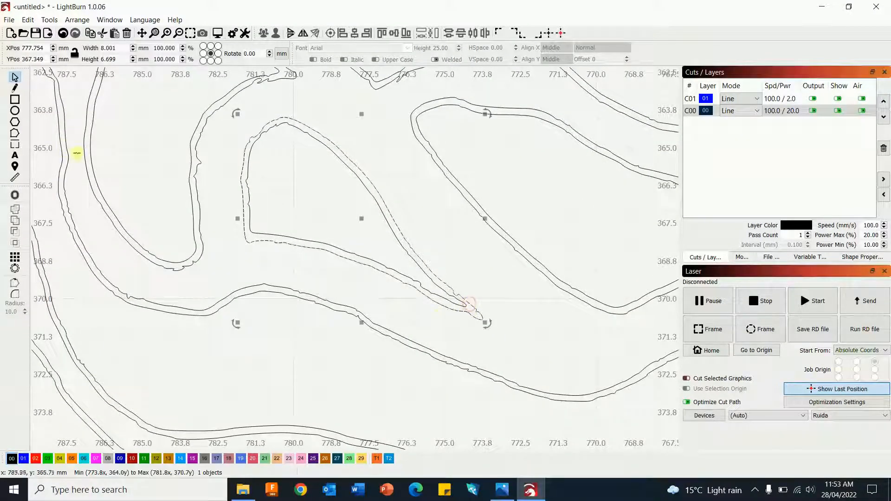
click(15, 134)
scroll(473, 308, up, 5)
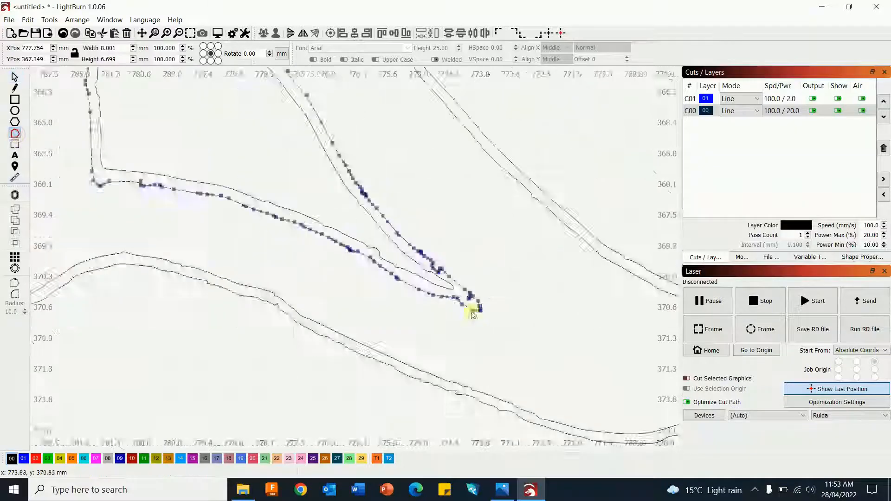
drag(353, 194, 361, 184)
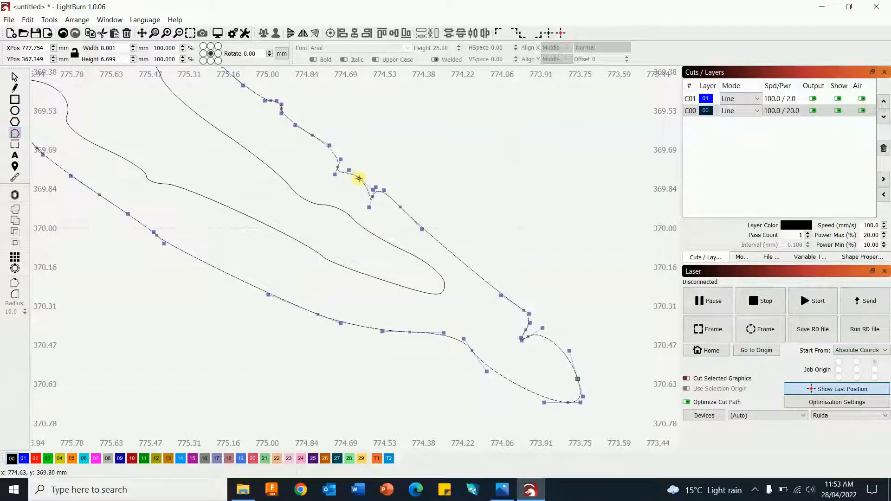
key(d)
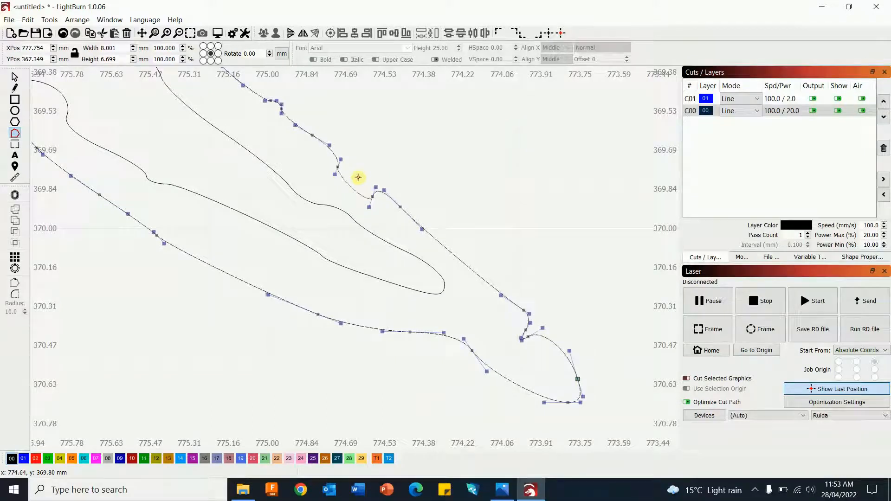
drag(374, 198, 350, 169)
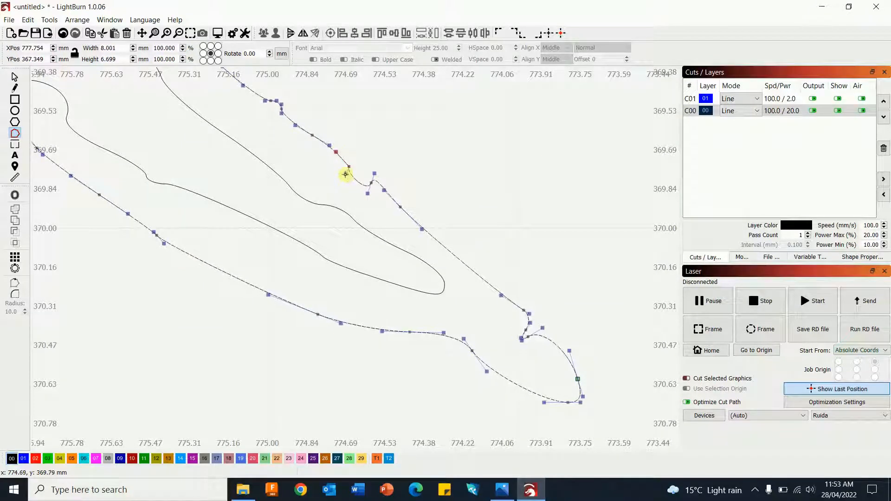
click(345, 174)
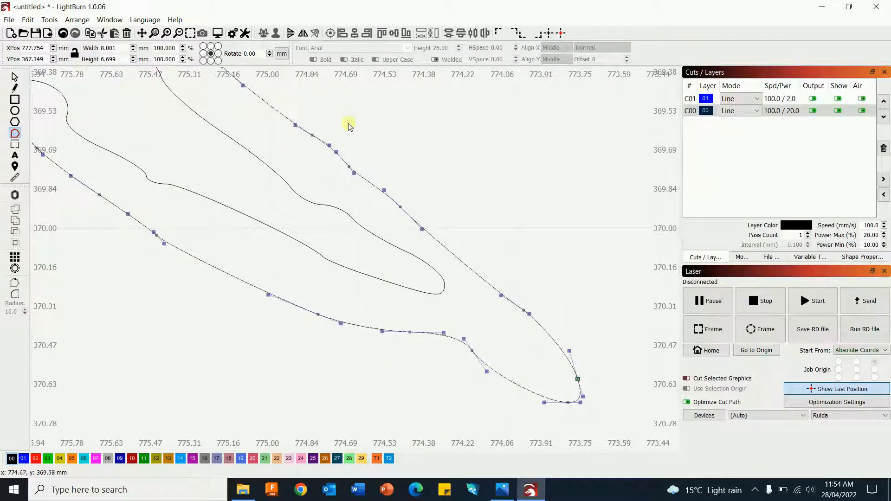
Finish node editing of the island and check the whole river artwork by selecting all its outlines
scroll(350, 126, down, 3)
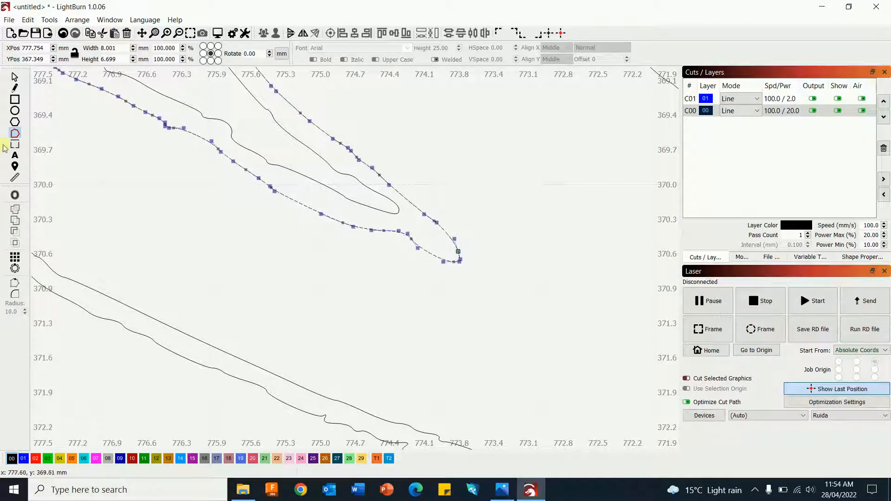
click(16, 77)
scroll(284, 243, down, 10)
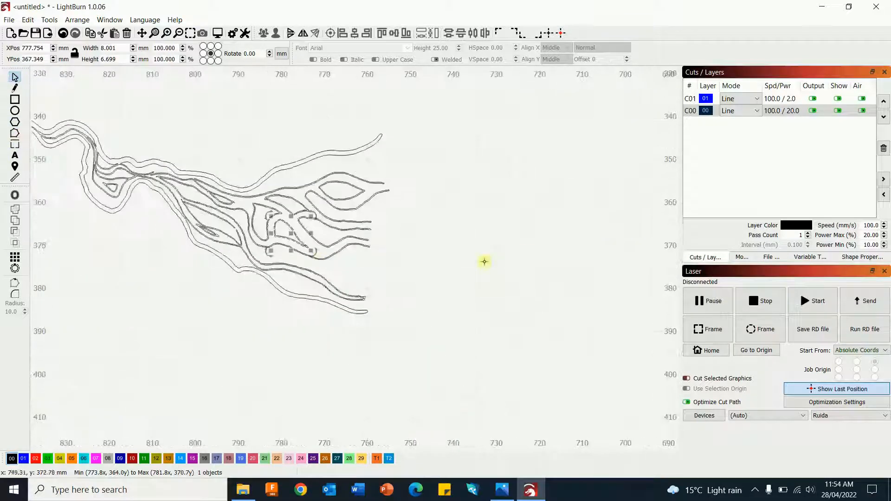
click(533, 252)
scroll(185, 223, down, 5)
drag(96, 148, 387, 295)
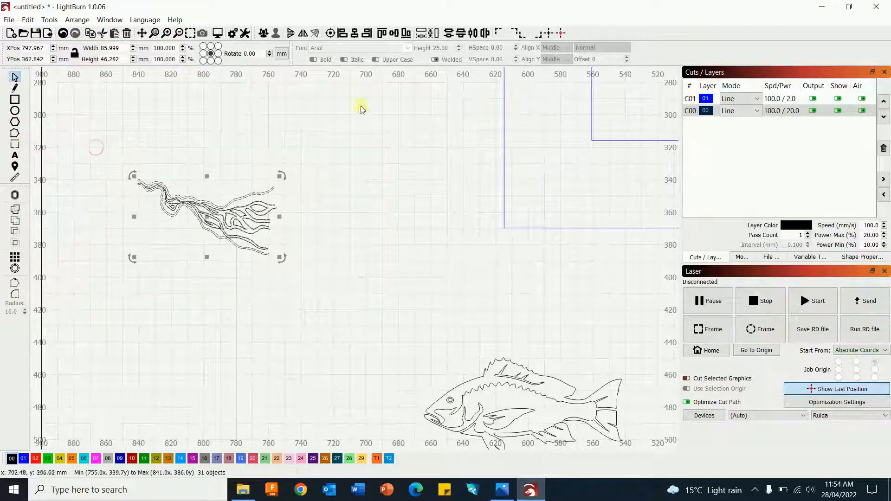
click(327, 149)
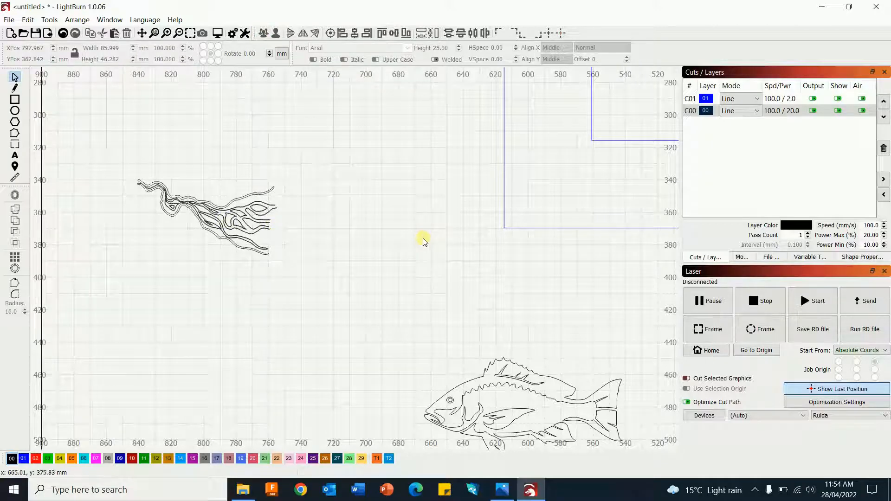
Open the lower mountain outline by deleting a short segment of its left side just above the bottom corner
scroll(424, 240, right, 15)
scroll(140, 271, right, 4)
scroll(155, 199, up, 2)
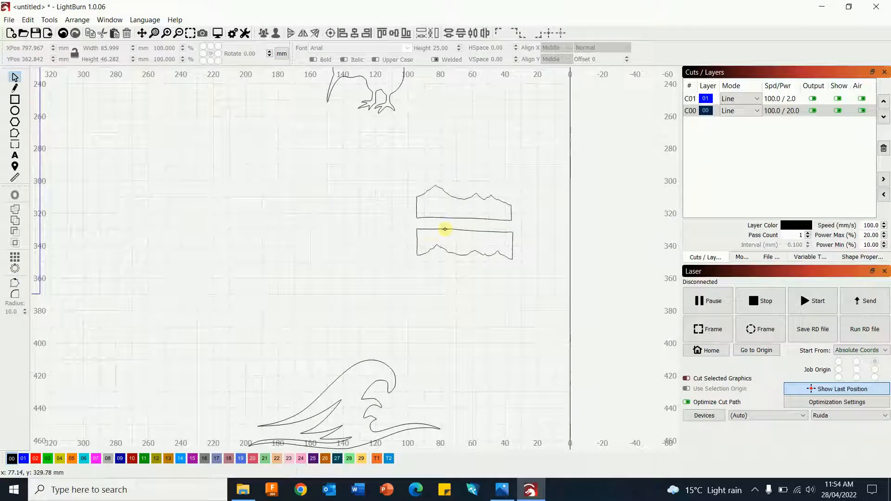
click(436, 231)
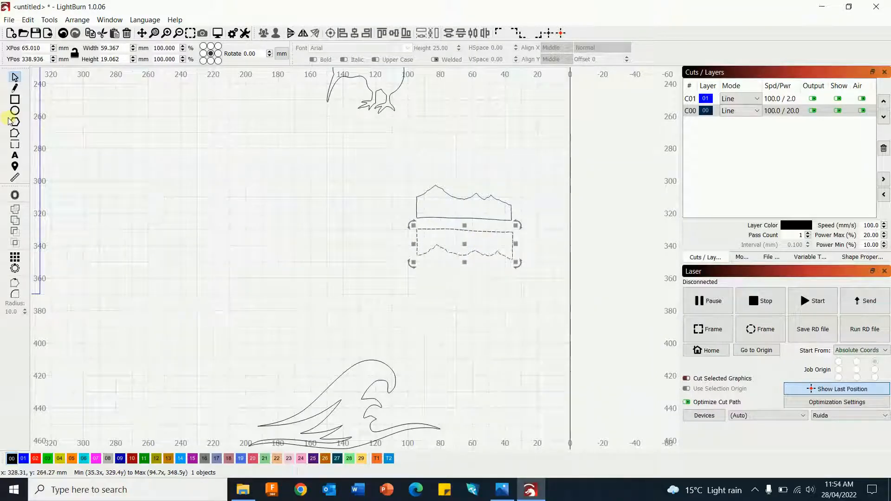
click(15, 133)
scroll(470, 269, up, 6)
scroll(271, 186, up, 8)
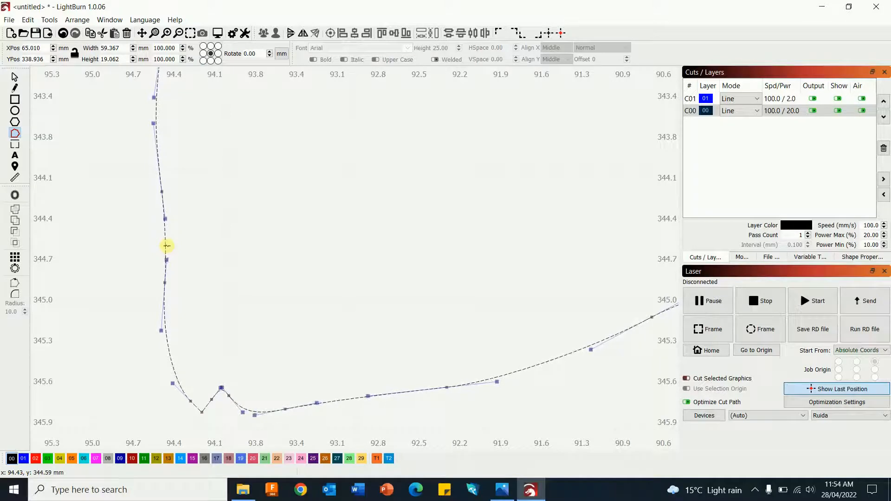
key(d)
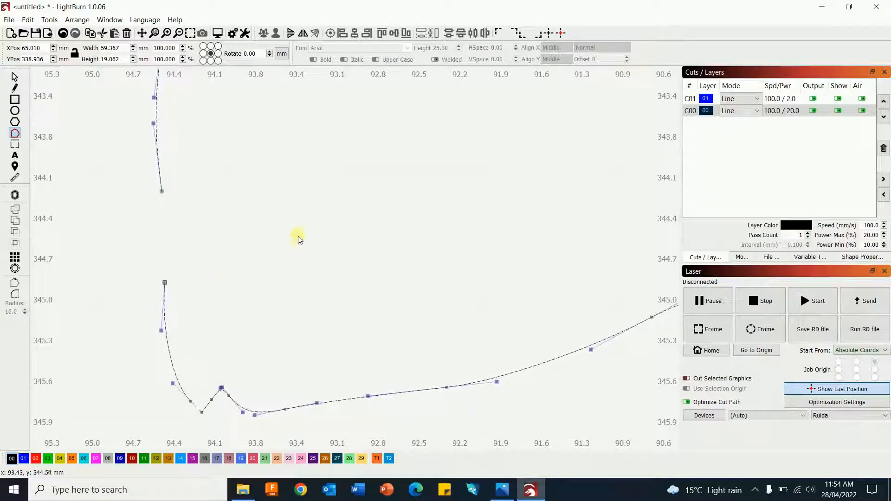
Delete a segment of the lower mountain outline's right side just above the bottom corner
scroll(300, 247, down, 1)
scroll(299, 249, down, 8)
scroll(406, 223, right, 5)
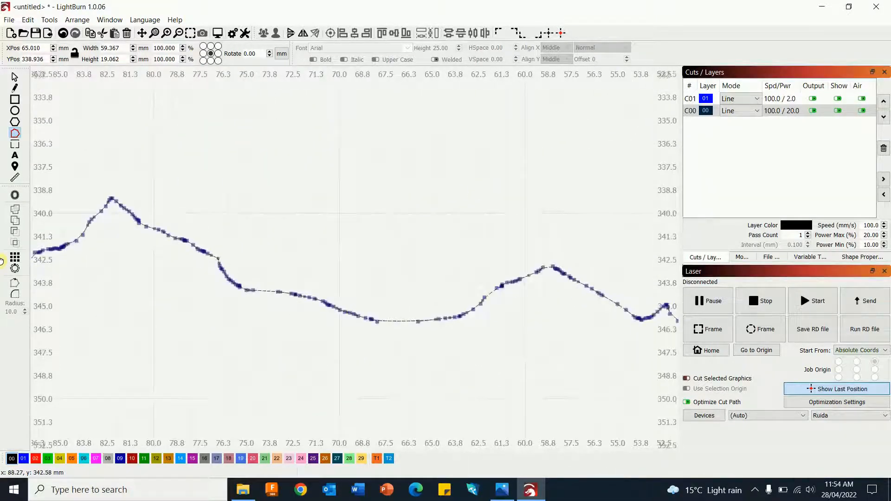
drag(555, 229, 62, 249)
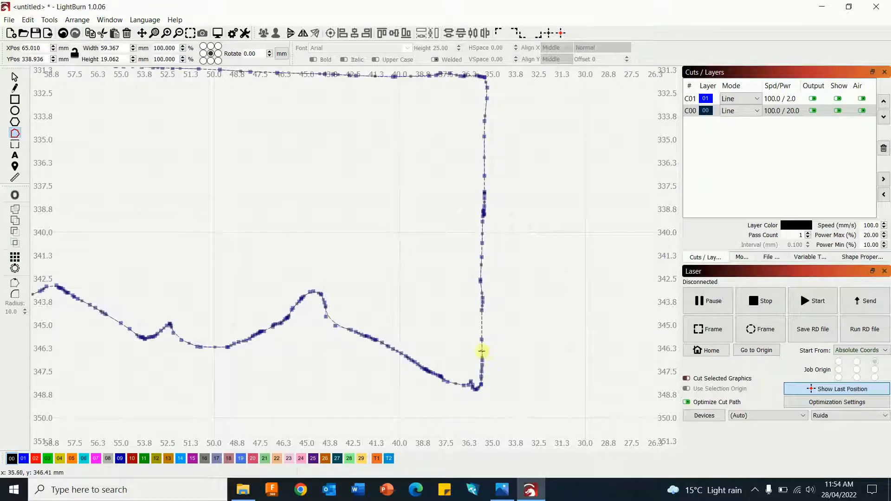
key(d)
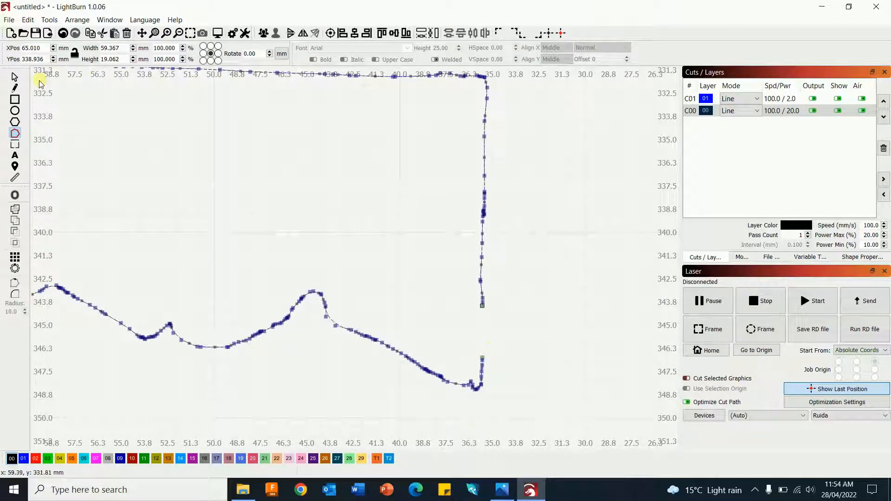
Delete the detached uneven top and sides of the lower mountain outline, keeping only the ridge line
click(14, 76)
click(530, 195)
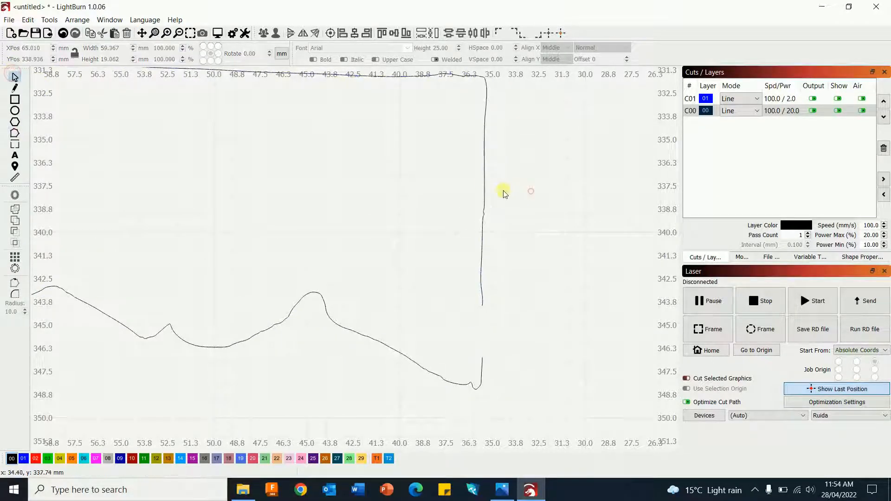
click(487, 192)
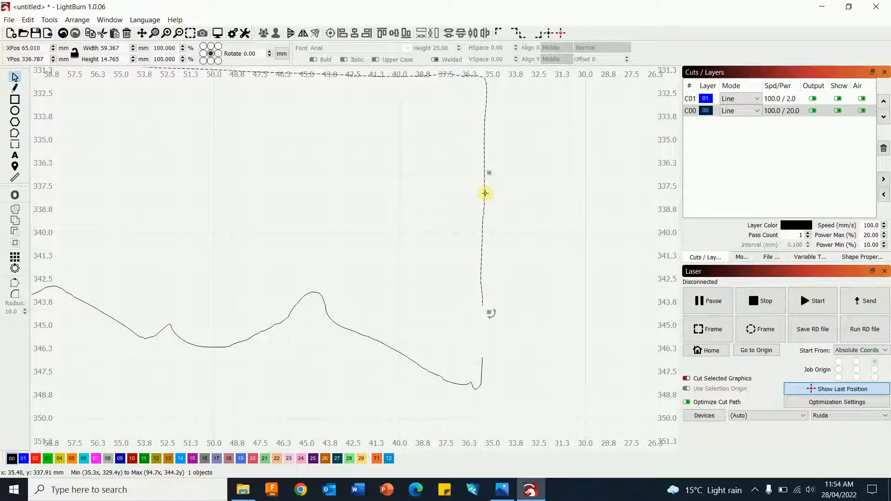
key(Escape)
scroll(399, 199, down, 5)
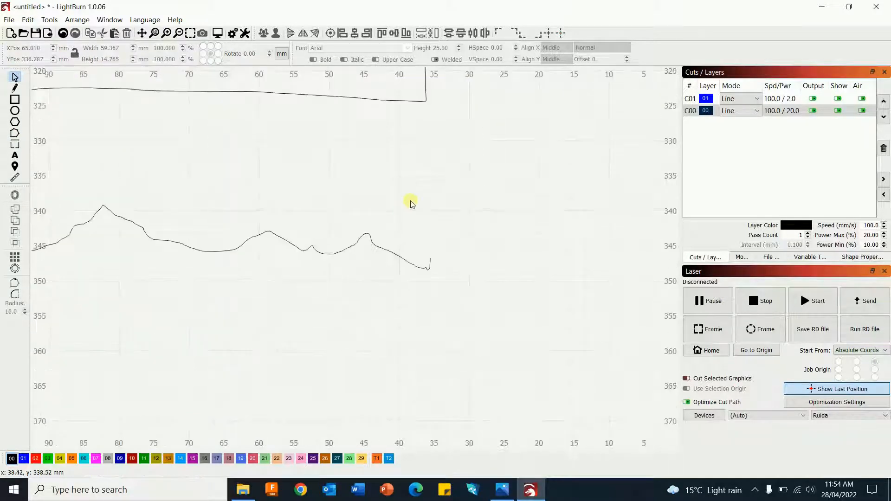
Draw a vertical line about 14.8 mm long upward from the ridge line's left end
drag(261, 197, 360, 235)
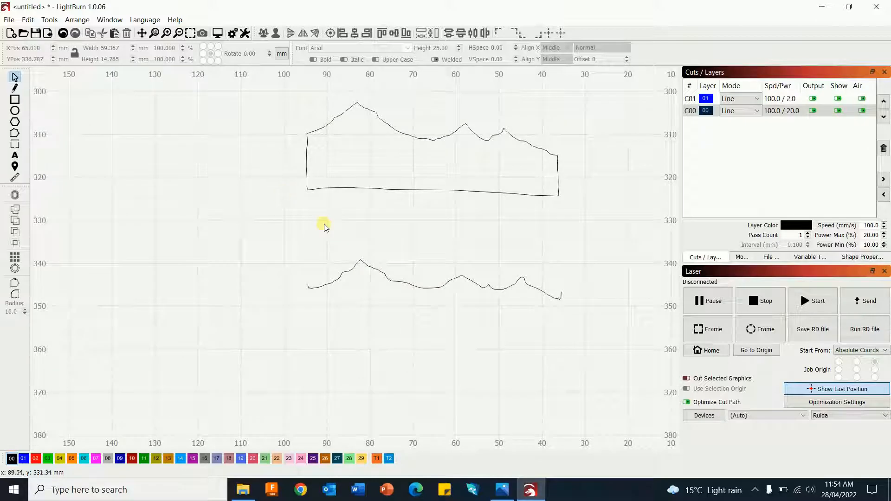
click(15, 87)
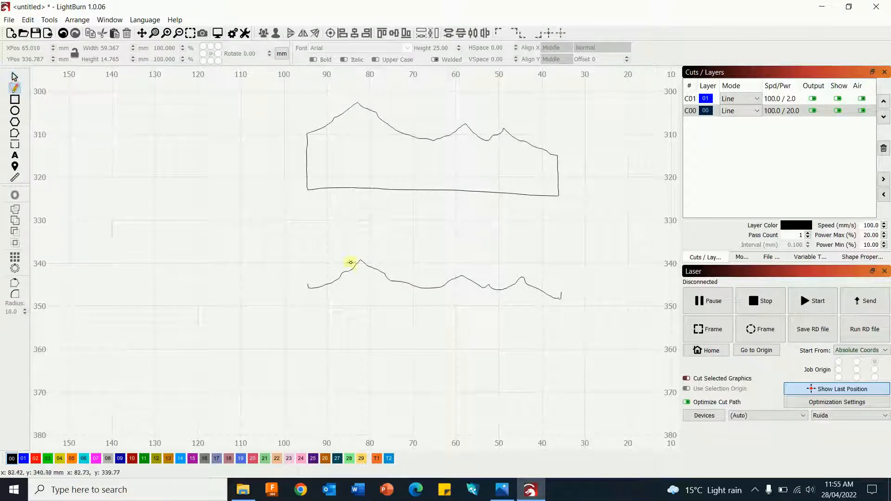
scroll(310, 284, up, 4)
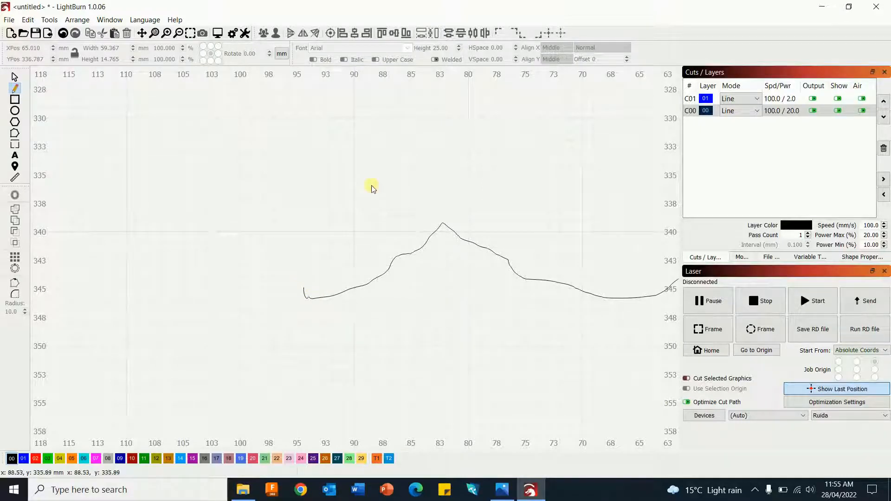
drag(374, 178, 316, 242)
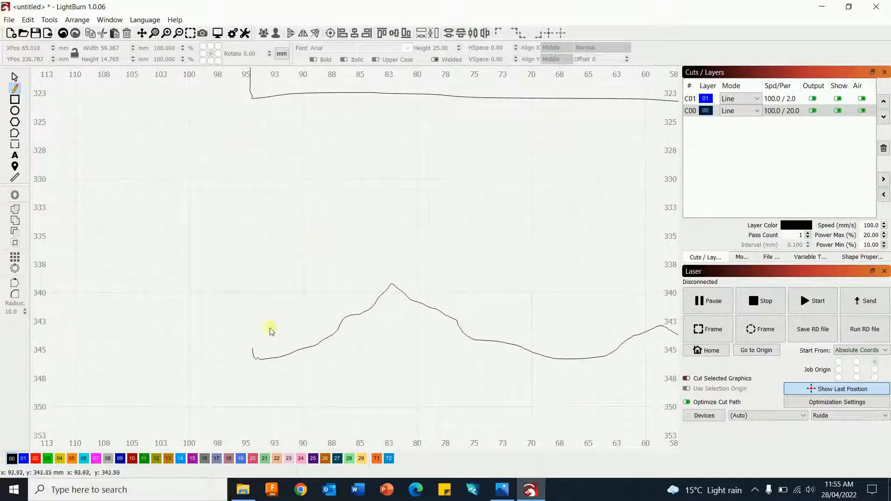
click(252, 349)
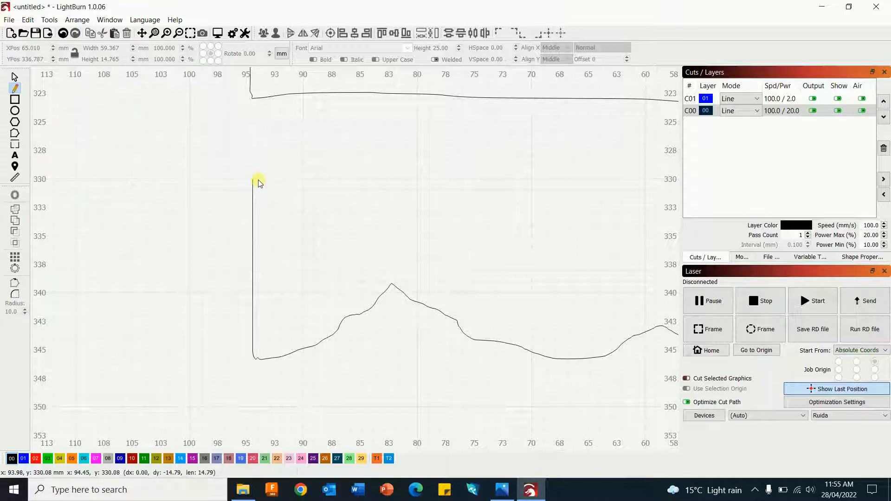
click(255, 179)
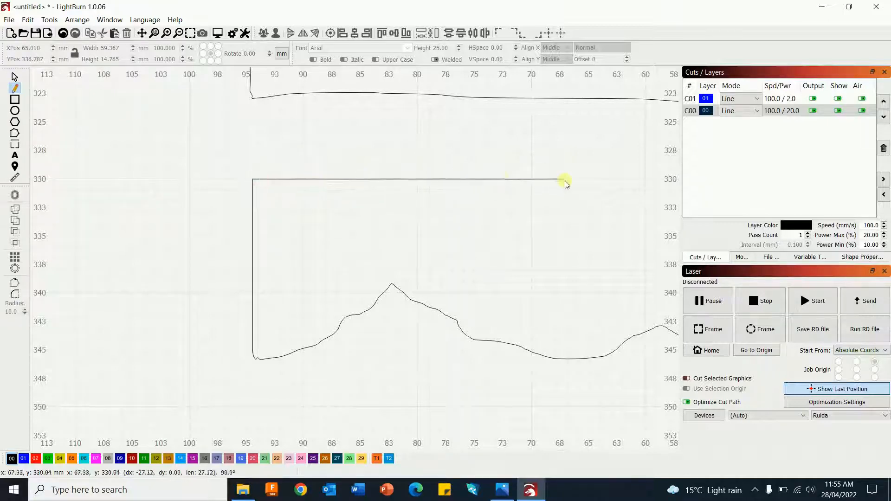
Continue the line about 59 mm horizontally, and down vertically to the ridge line's right end
drag(564, 185, 173, 169)
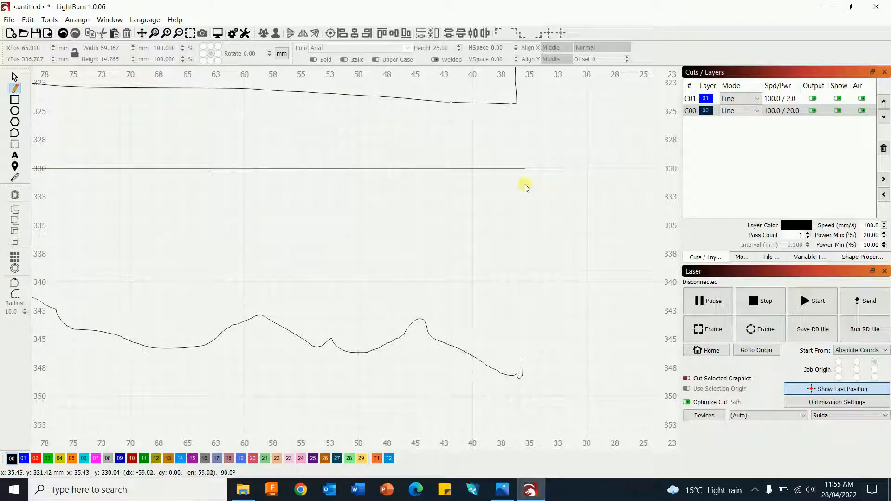
click(524, 188)
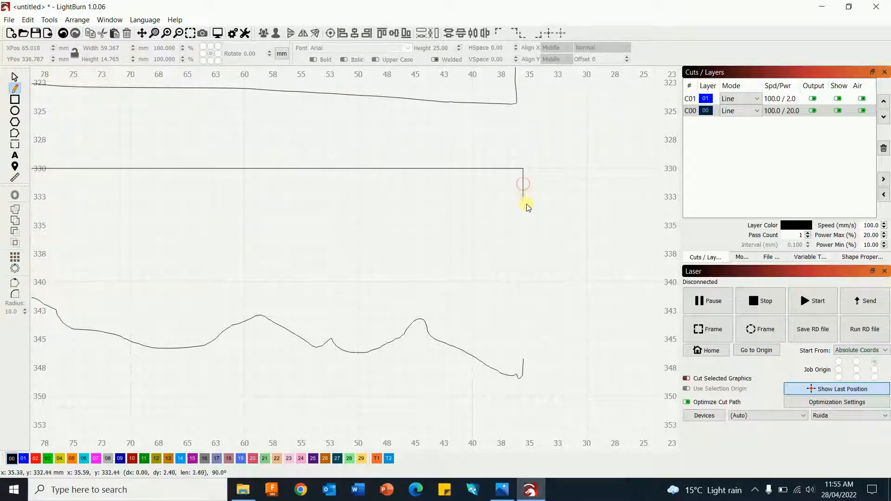
click(531, 355)
scroll(550, 295, down, 3)
scroll(550, 295, down, 1)
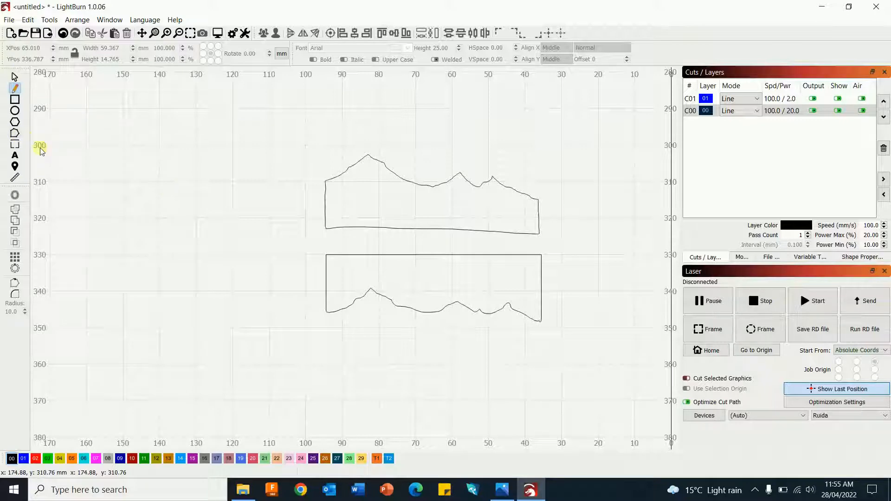
click(403, 254)
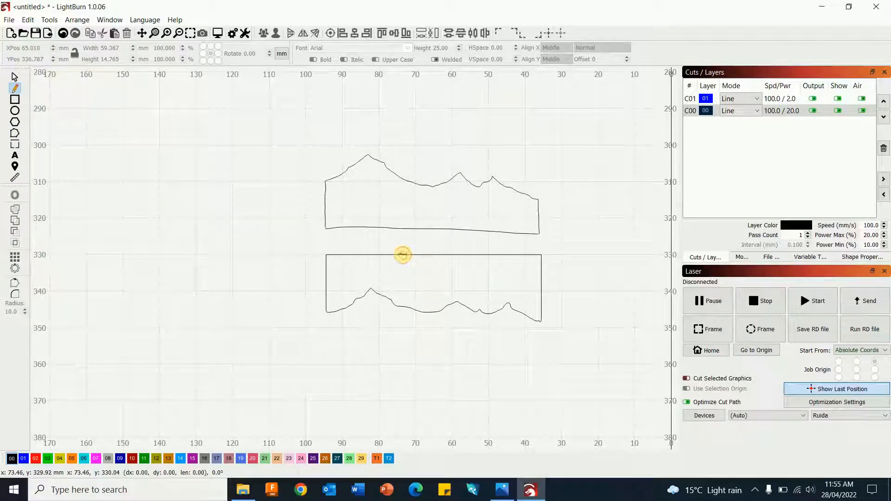
right_click(77, 187)
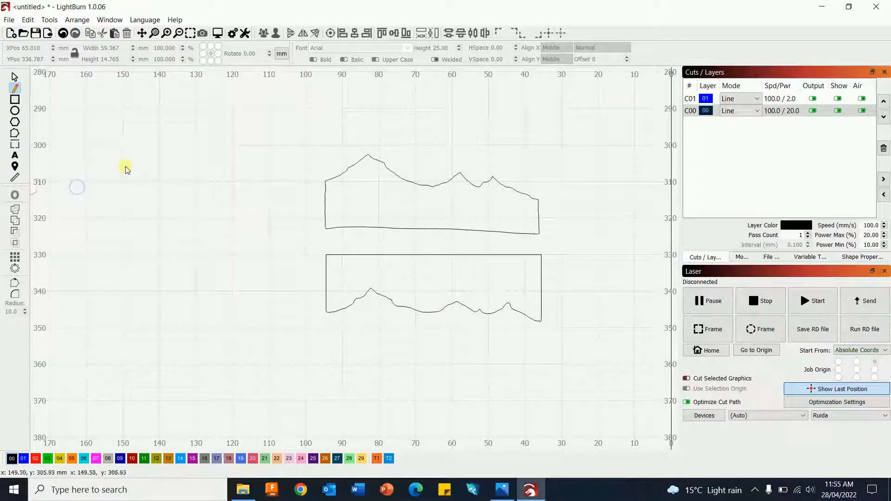
Join the lower end of the new right side to the ridge line's right end by moving the end node
click(15, 77)
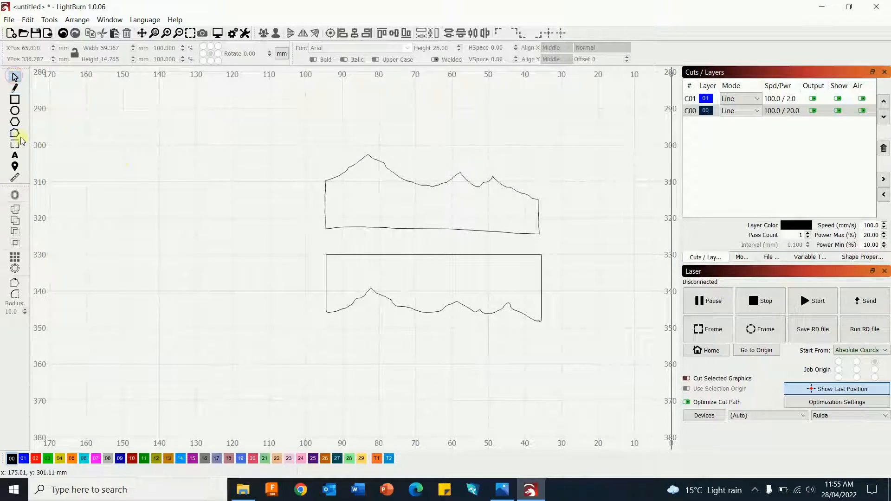
click(383, 255)
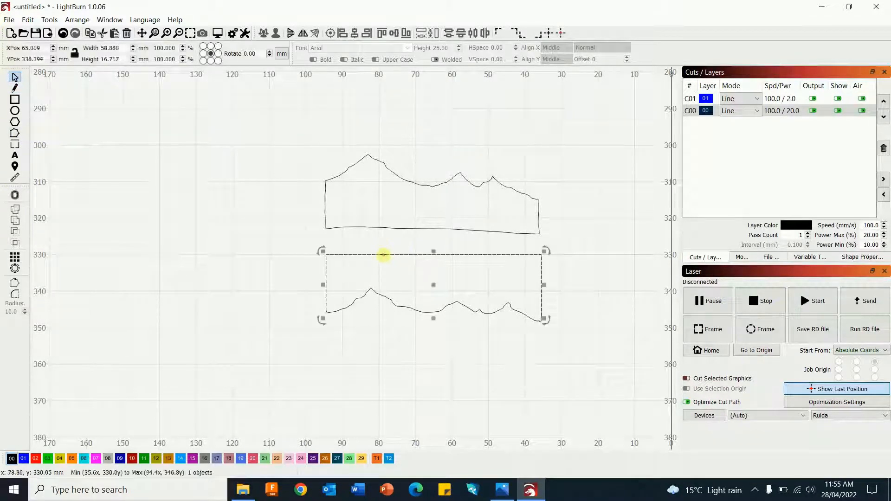
click(21, 137)
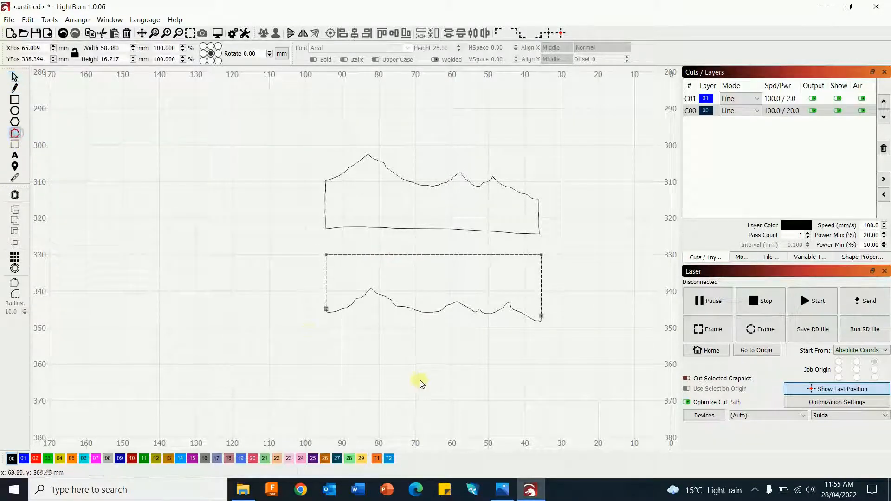
scroll(418, 372, up, 3)
scroll(386, 342, right, 5)
click(332, 296)
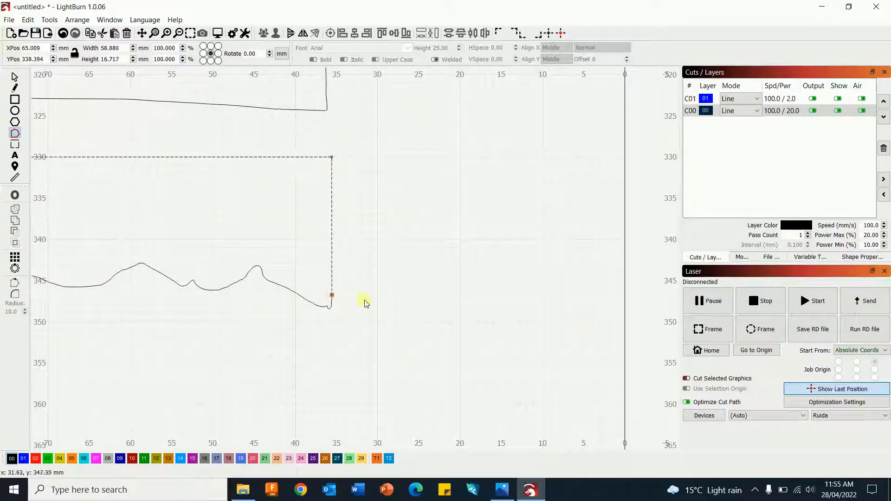
click(332, 300)
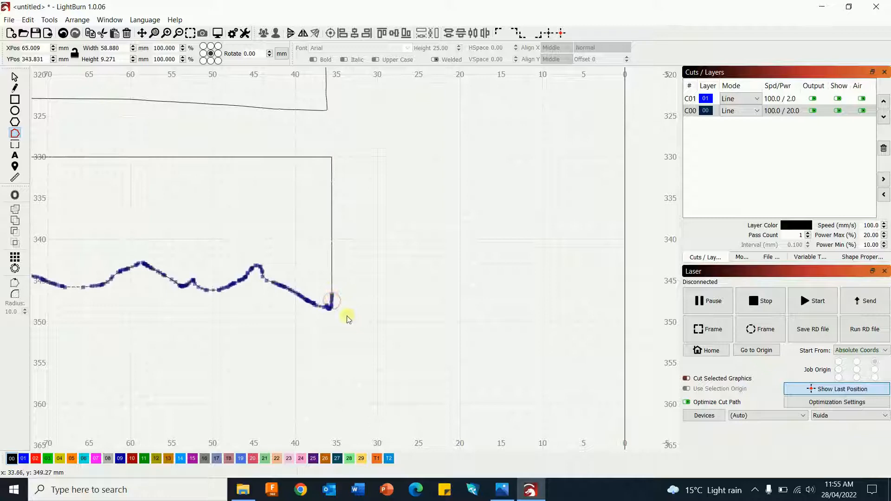
scroll(328, 299, up, 8)
mouse_move(288, 224)
mouse_down()
mouse_move(308, 235)
mouse_move(291, 233)
mouse_up()
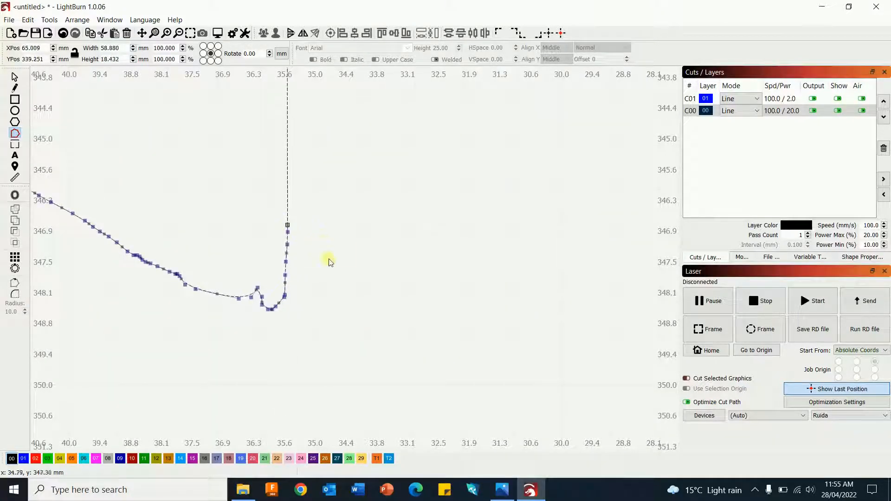
Test the joint between the left side and the ridge line by pulling its node outward, and undo the move
scroll(325, 249, down, 8)
scroll(272, 327, up, 6)
drag(169, 255, 147, 255)
click(63, 33)
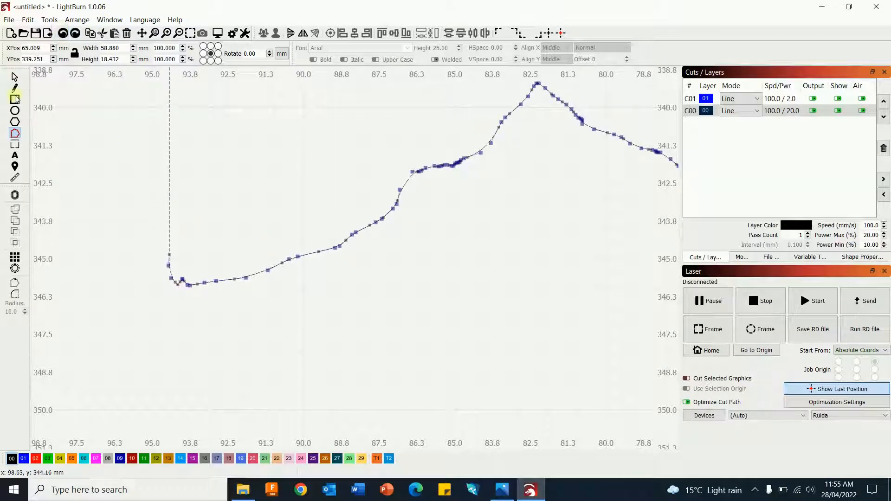
Straighten the two sides and base of the upper mountain outline by editing its nodes
click(14, 77)
scroll(493, 288, down, 6)
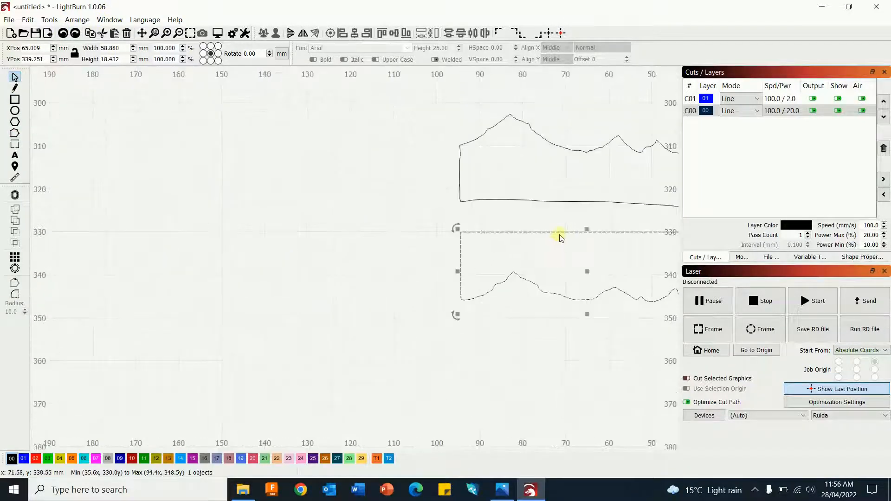
drag(536, 213, 229, 225)
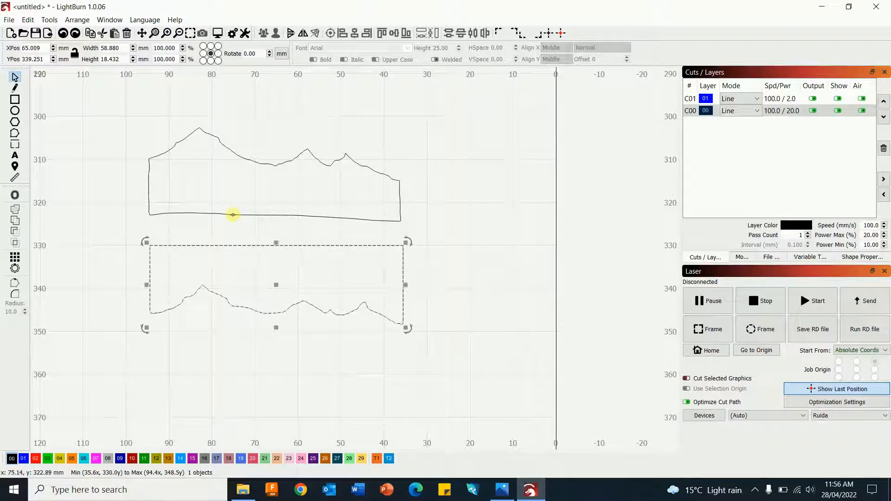
click(148, 177)
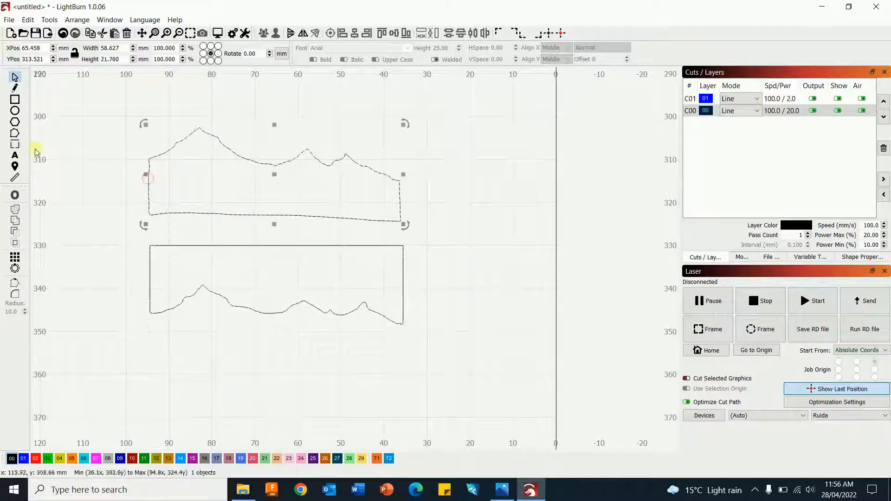
click(15, 133)
scroll(521, 193, down, 1)
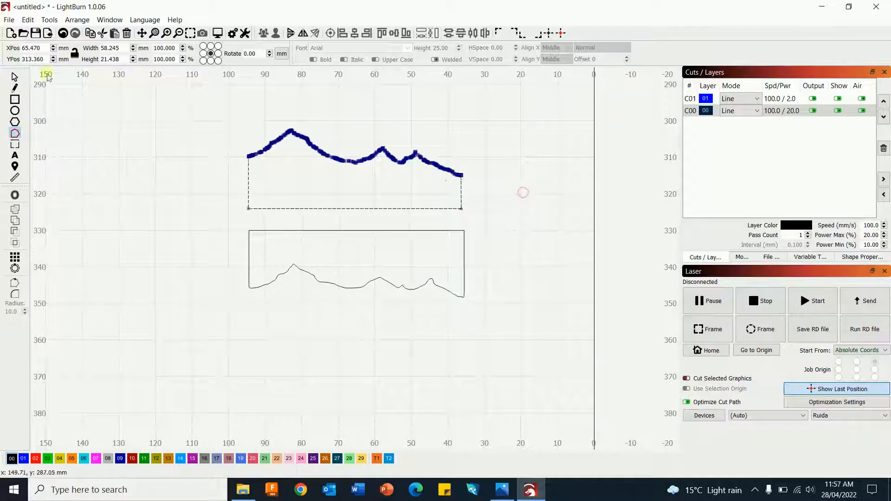
click(15, 76)
click(209, 139)
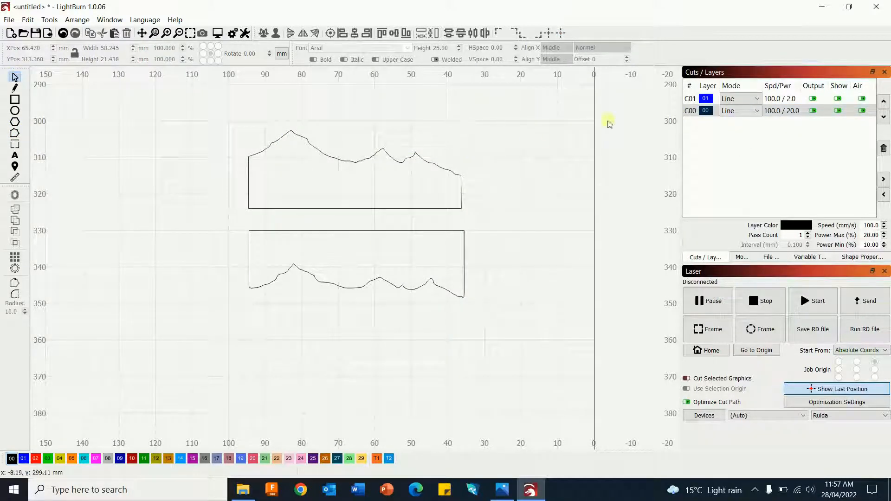
Set the black 00 layer's mode to Fill+Line
click(757, 115)
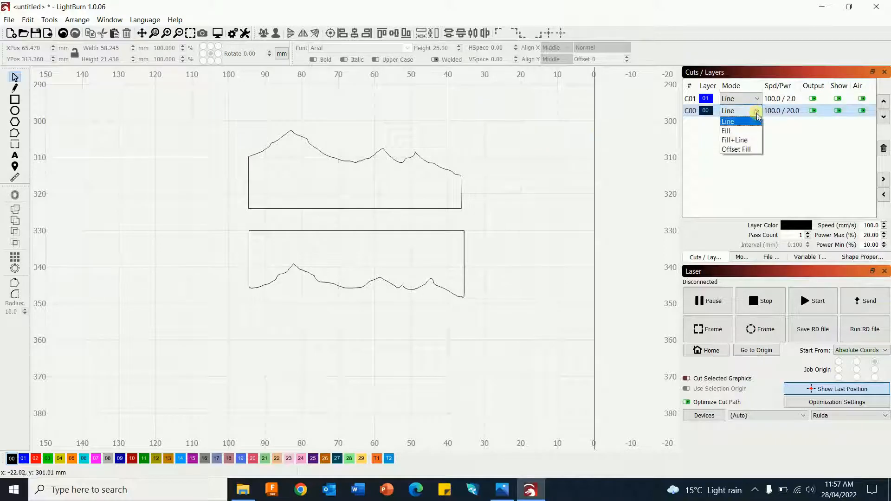
click(739, 140)
scroll(487, 159, down, 8)
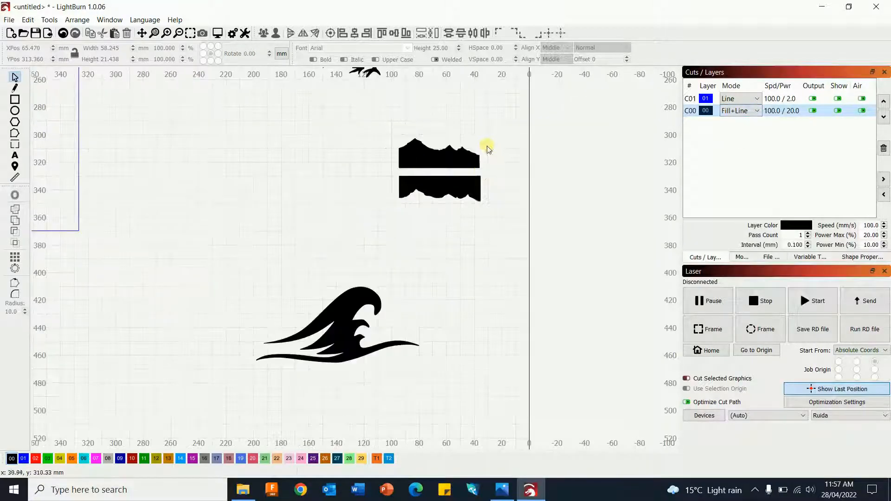
Rotate the braided river artwork upright and move it onto the frame's lower-left corner
drag(225, 180, 418, 226)
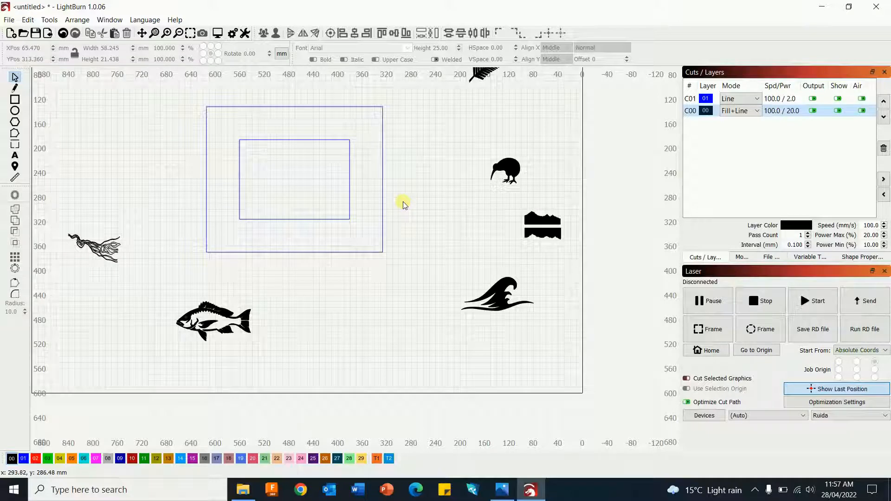
click(109, 253)
click(109, 253)
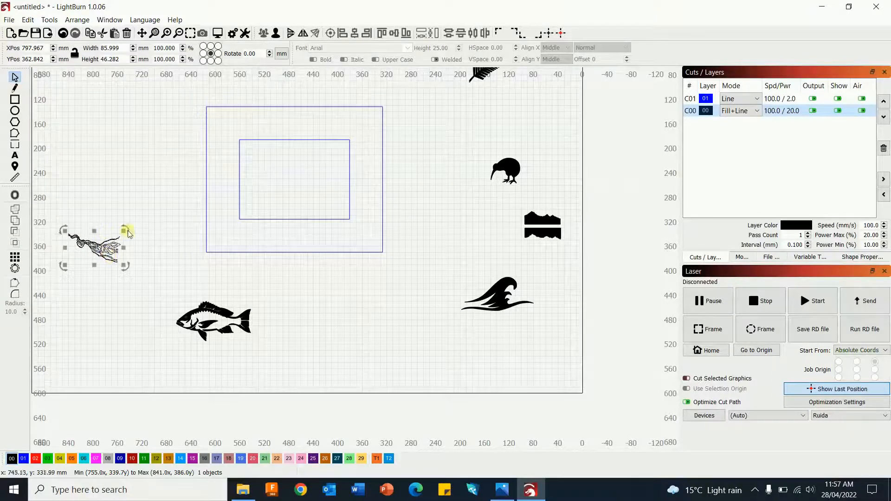
drag(125, 229, 129, 279)
drag(97, 246, 230, 218)
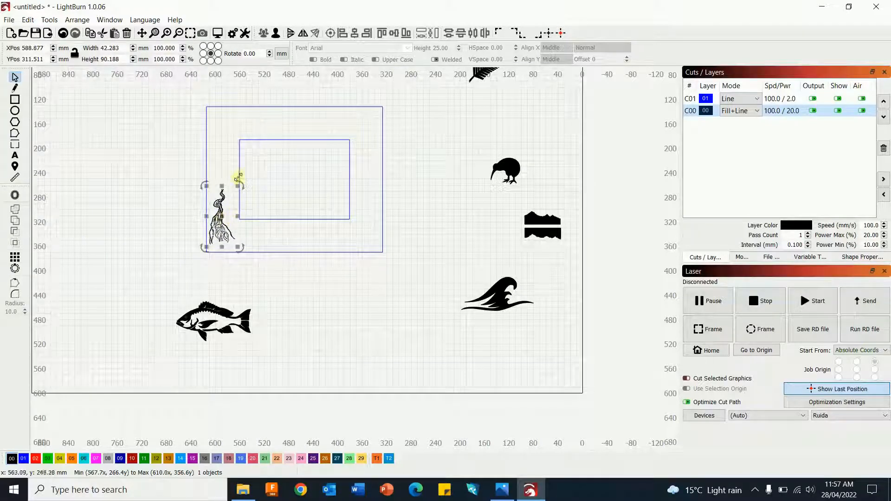
Enlarge the river artwork to about 63 × 131 mm, then tilt it slightly and reposition it inside the frame corner
drag(238, 185, 254, 160)
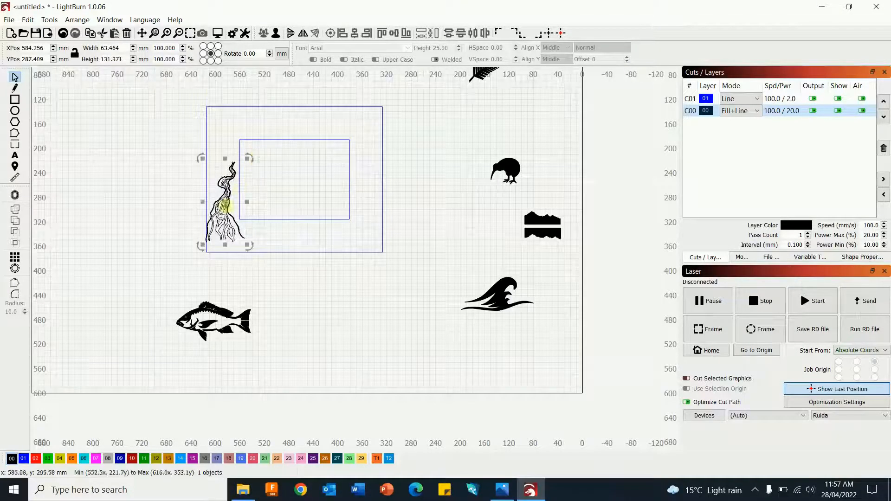
drag(226, 202, 231, 206)
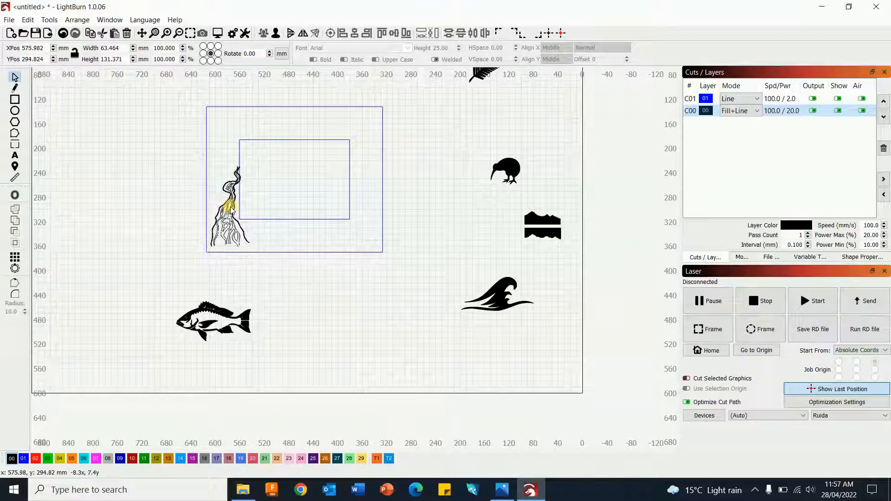
drag(253, 158, 247, 155)
mouse_move(231, 205)
mouse_down()
mouse_move(219, 209)
mouse_move(231, 208)
mouse_up()
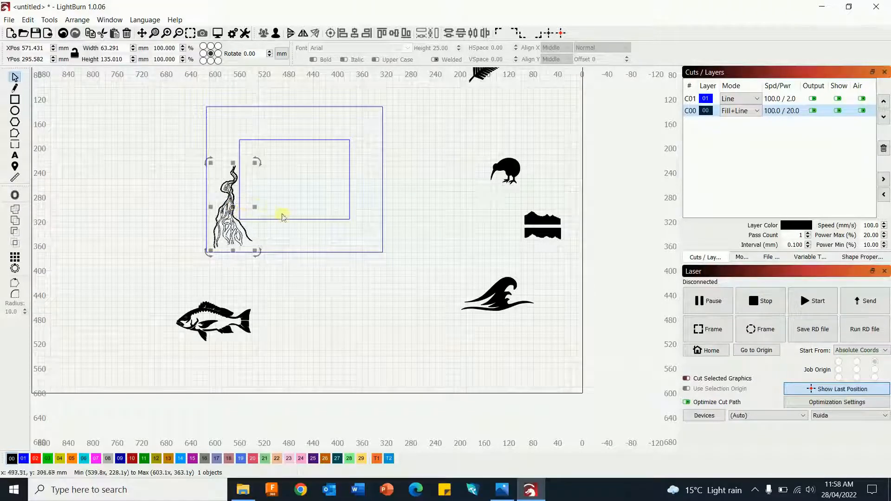
Nudge the river artwork toward the frame's left edge, to an X position of 577.491 mm
key(ctrl+z)
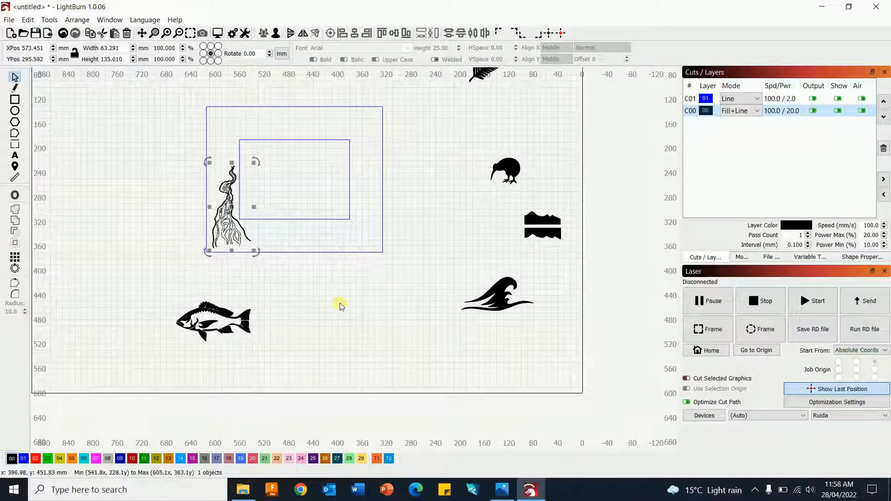
key(ctrl+Left)
key(ctrl+Left)
key(ctrl+Left)
key(ctrl+Left)
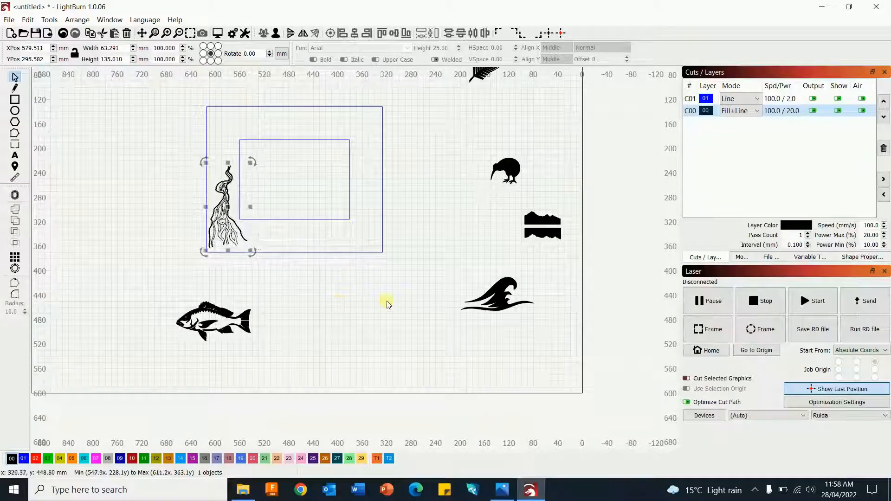
key(ctrl+Right)
scroll(349, 260, up, 3)
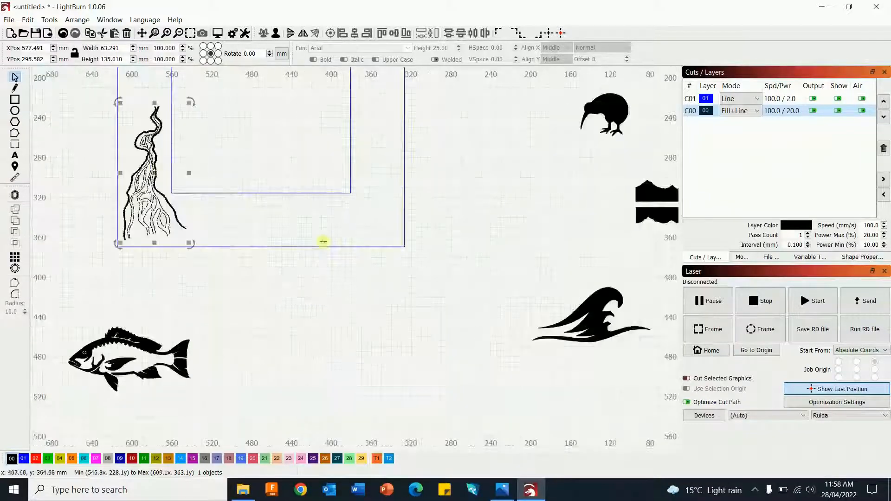
drag(236, 209, 291, 291)
click(519, 293)
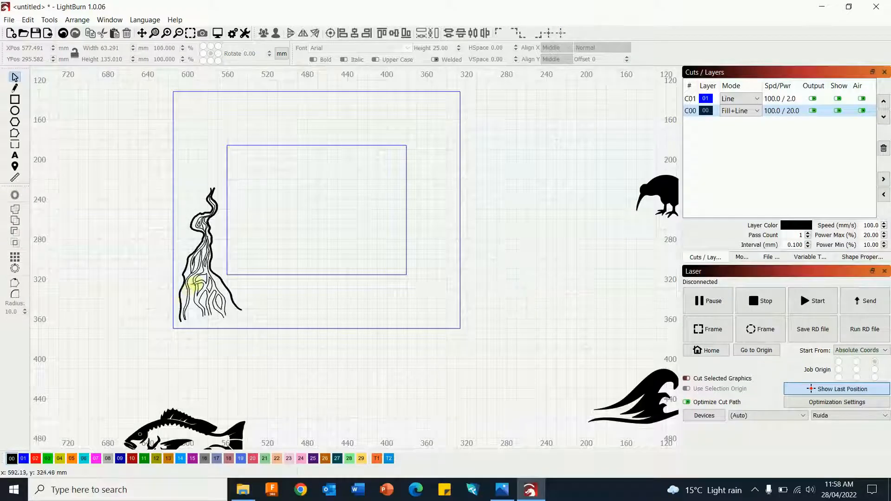
Copy the river artwork and paste the duplicate in the empty area to the right of the frame
click(197, 280)
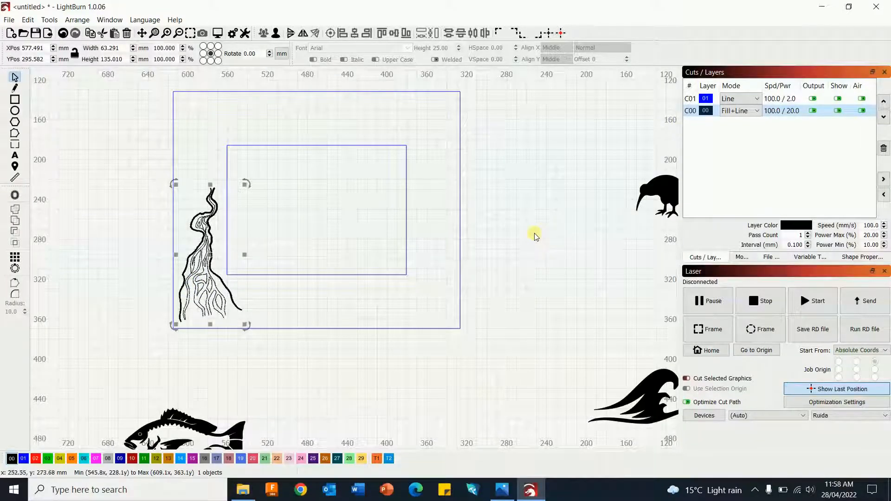
click(545, 209)
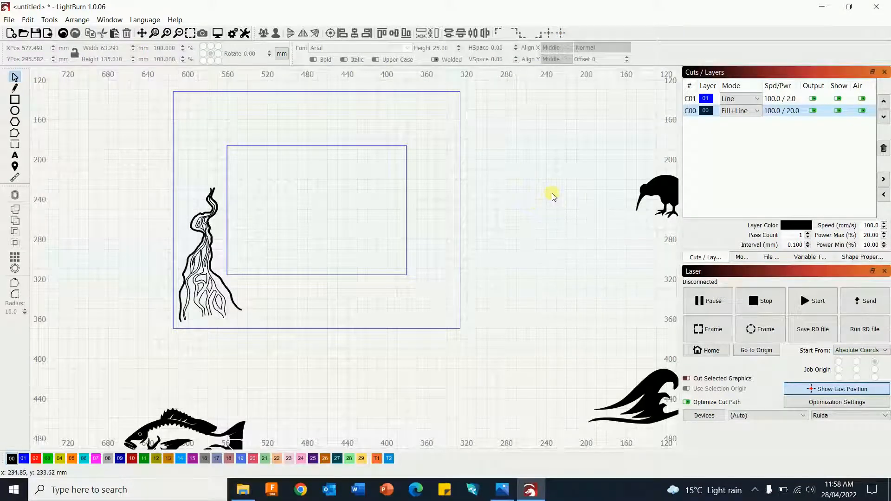
key(ctrl+v)
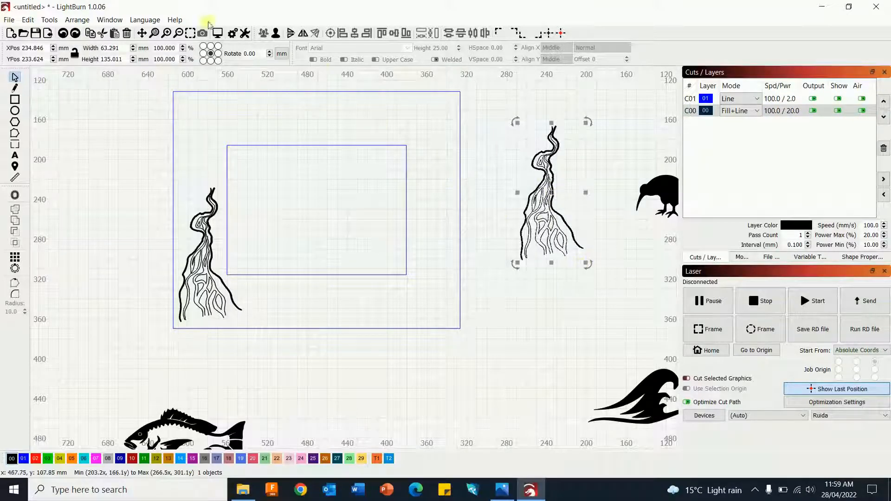
Flip the river copy vertically and horizontally and move it into the frame's upper-right corner
click(291, 32)
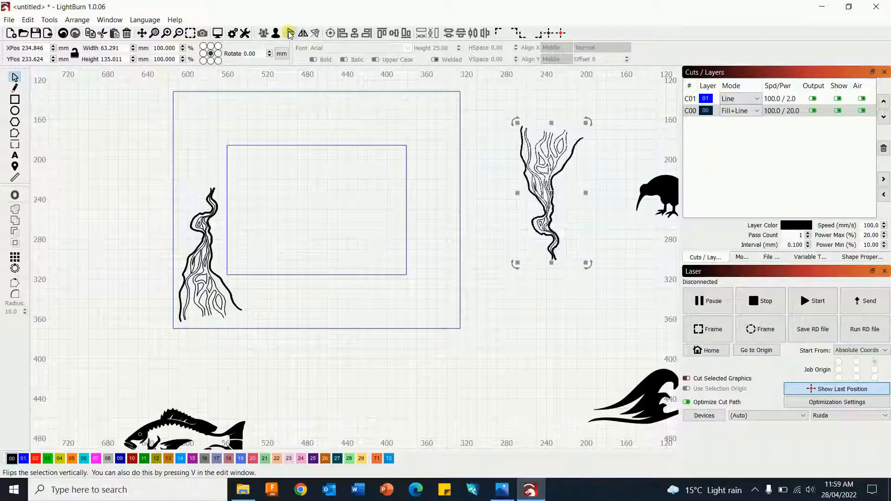
click(304, 33)
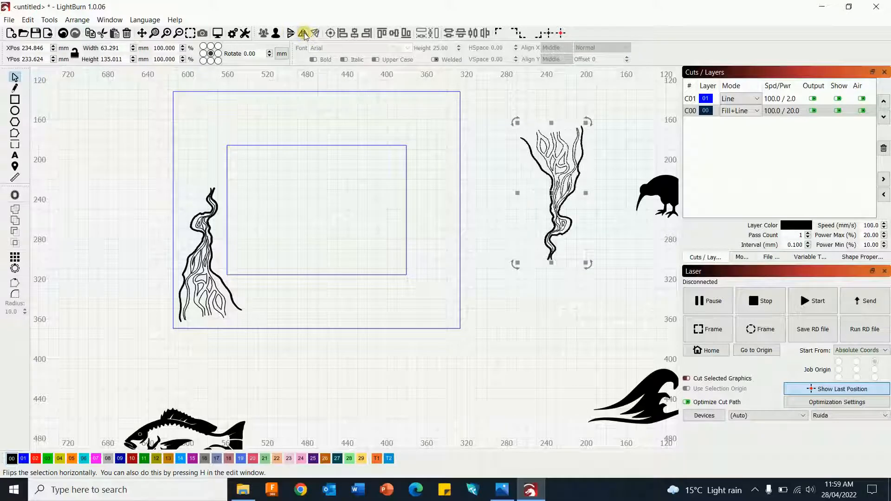
drag(541, 192, 424, 163)
click(541, 192)
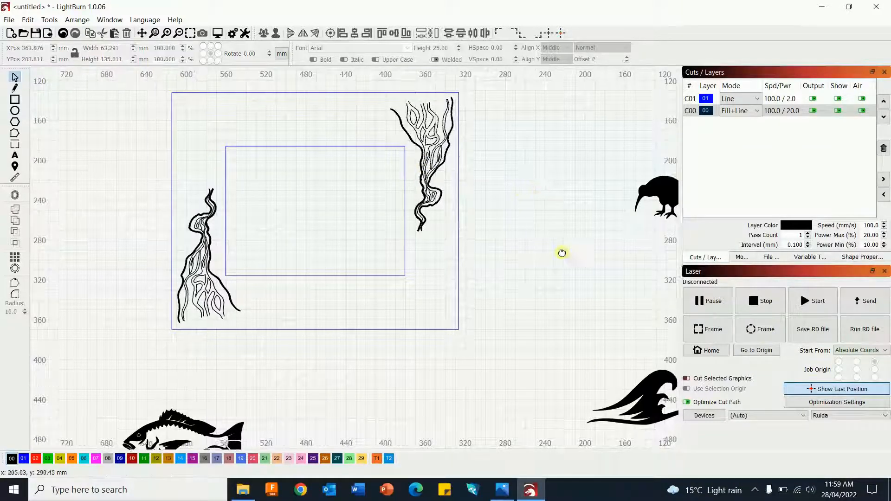
Move the inverted mountain silhouette over the wide upper end of the flipped river copy
drag(563, 252, 370, 232)
scroll(502, 347, down, 1)
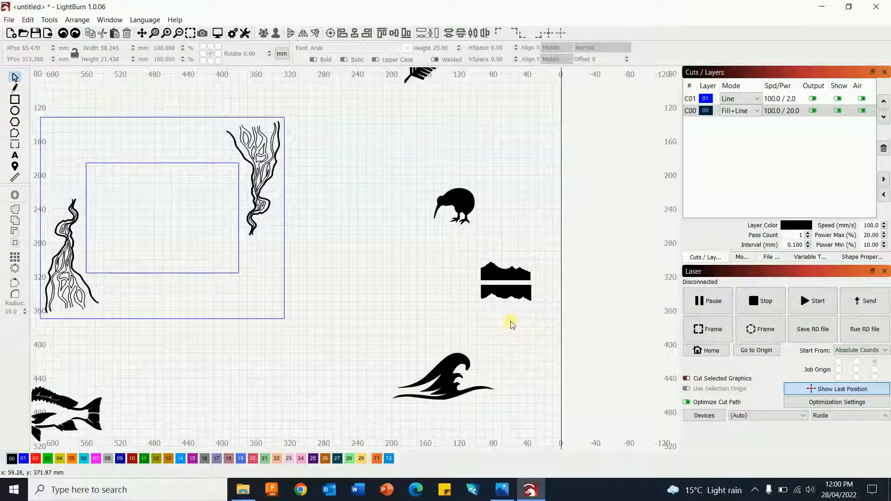
click(511, 291)
drag(507, 292, 65, 198)
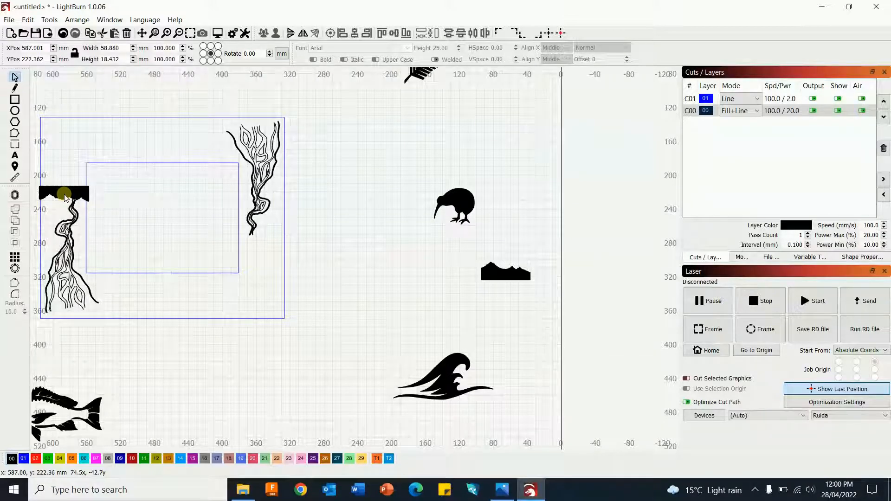
drag(64, 197, 253, 133)
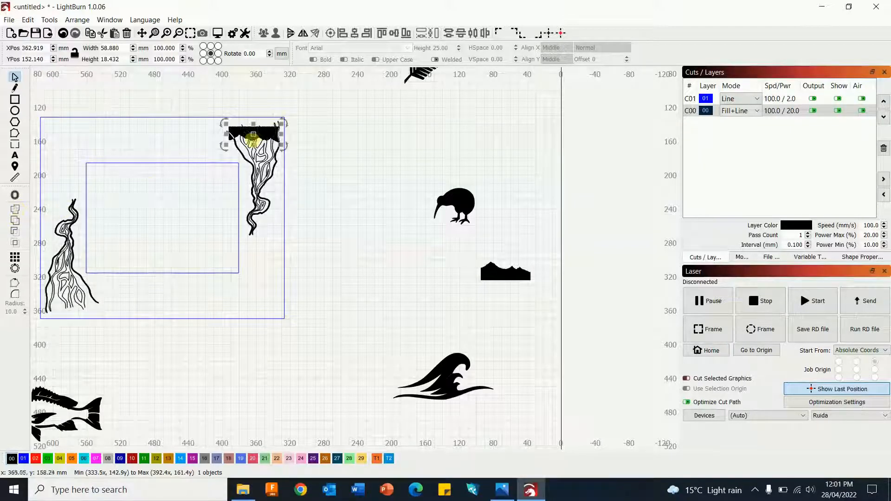
mouse_move(254, 135)
mouse_down()
mouse_move(58, 203)
mouse_move(254, 128)
mouse_up()
Enlarge the mountain silhouette to about 62.8 × 19.6 mm and align it to span the flipped river's upper end
scroll(286, 103, up, 6)
scroll(276, 143, up, 2)
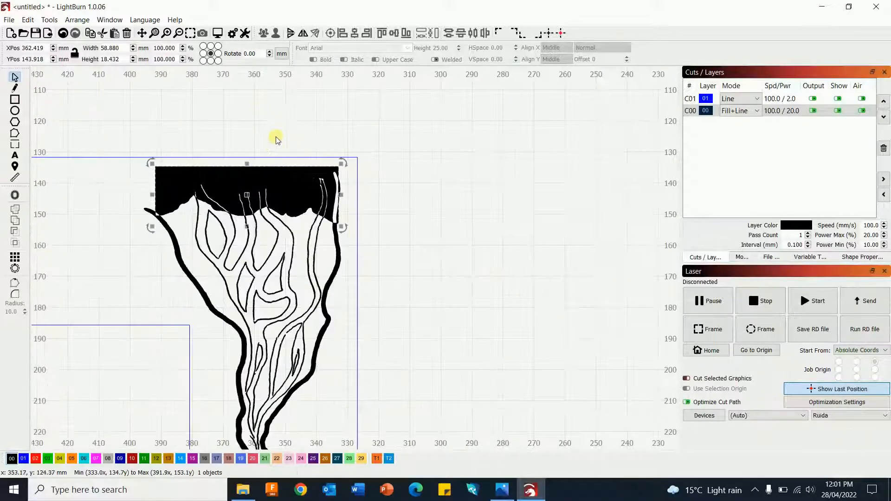
click(245, 195)
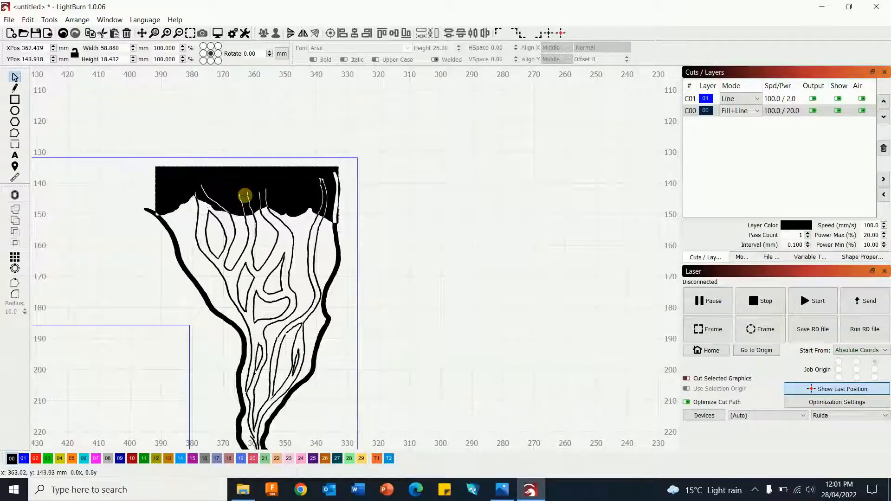
drag(245, 195, 240, 205)
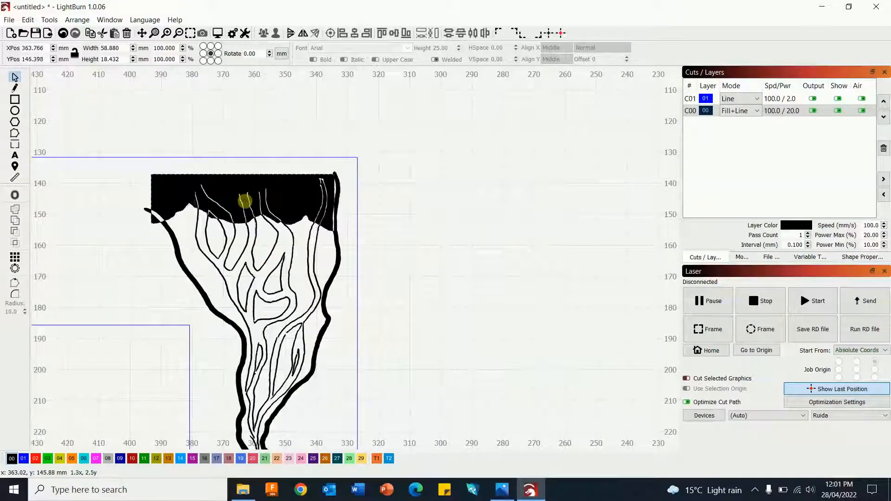
drag(336, 172, 341, 171)
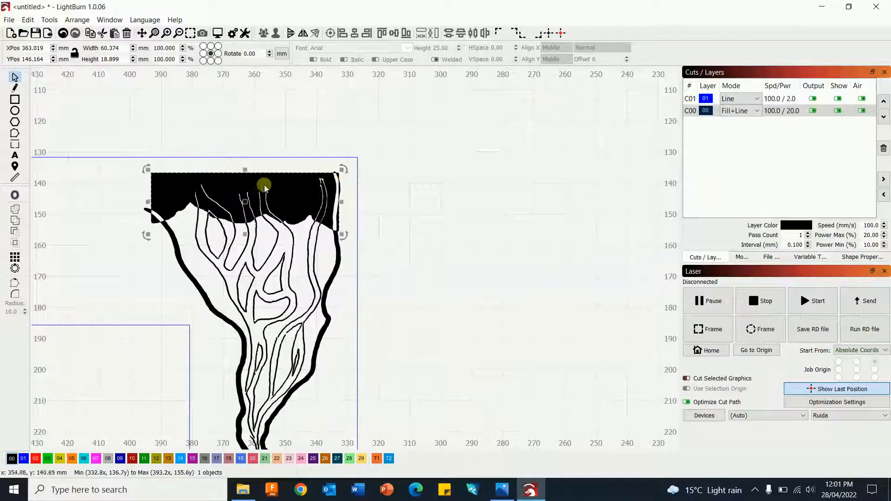
click(153, 199)
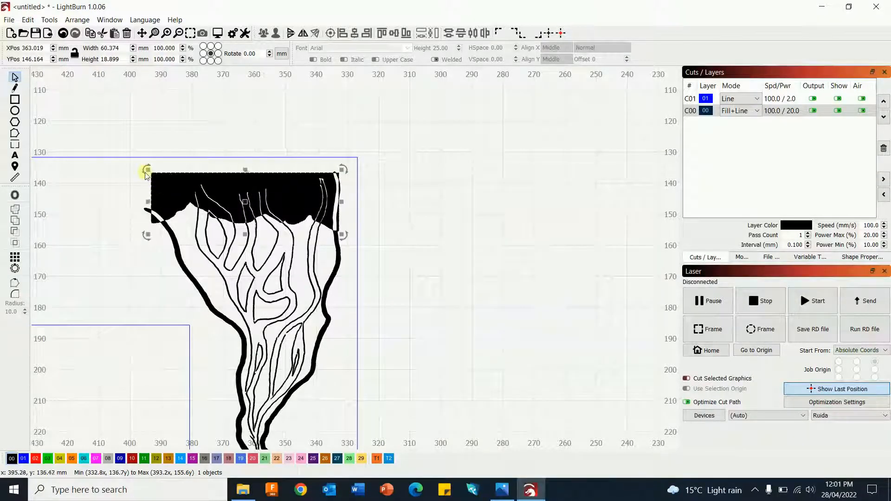
drag(146, 169, 147, 168)
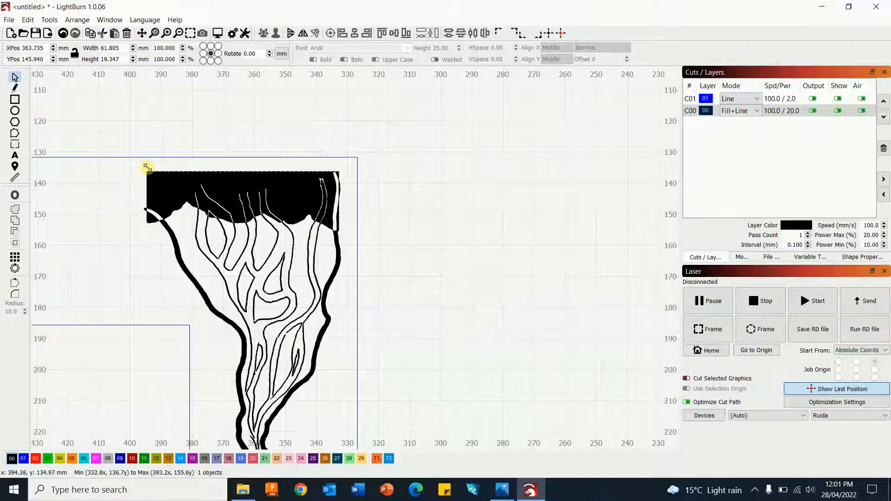
drag(147, 168, 149, 168)
drag(242, 200, 241, 201)
Weld the mountain silhouette and the flipped river copy into one shape
scroll(454, 224, down, 5)
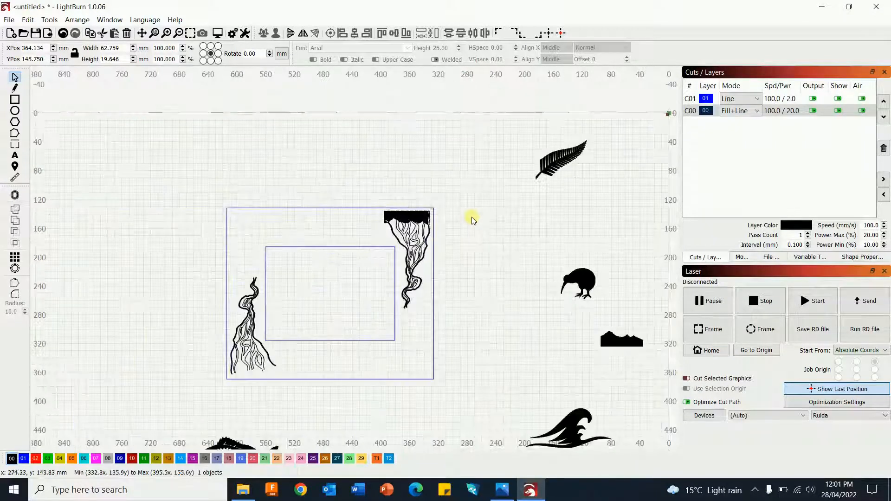
click(472, 220)
drag(355, 177, 466, 334)
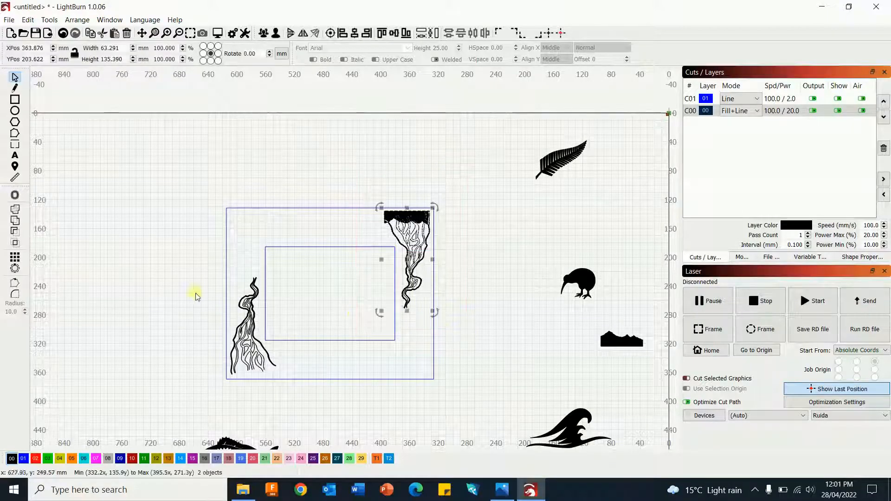
click(16, 212)
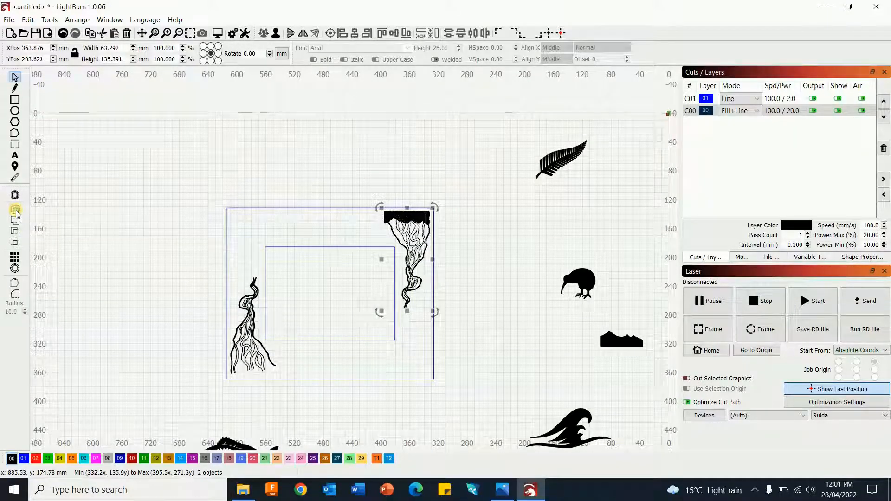
Undo the last weld, set the mountain silhouette higher on the flipped river's wide end, and weld the two shapes again
scroll(417, 232, up, 4)
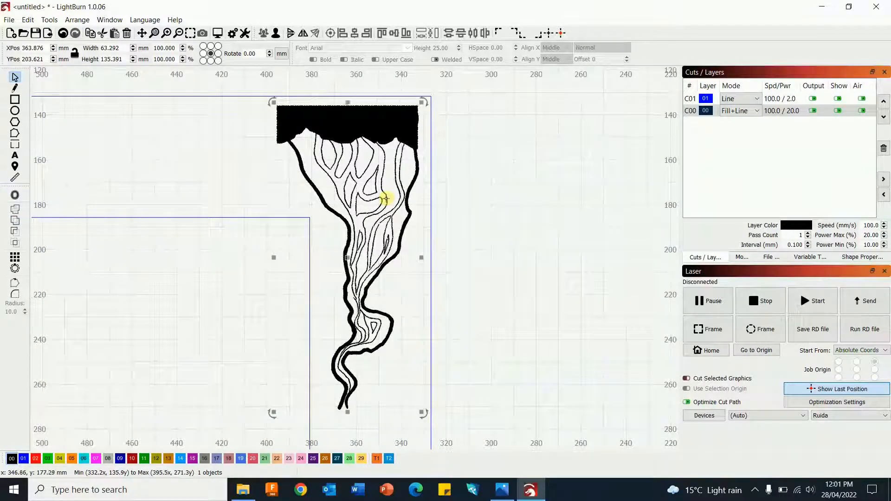
click(63, 33)
click(63, 33)
click(341, 117)
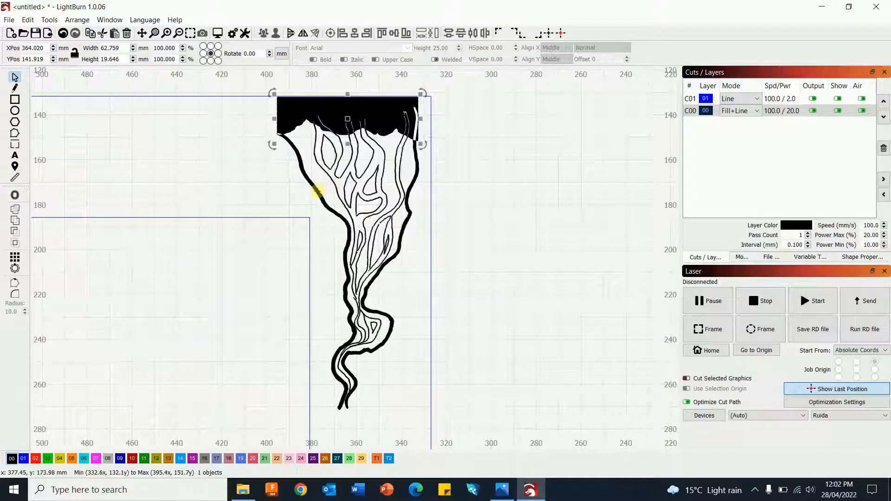
shift+click(317, 191)
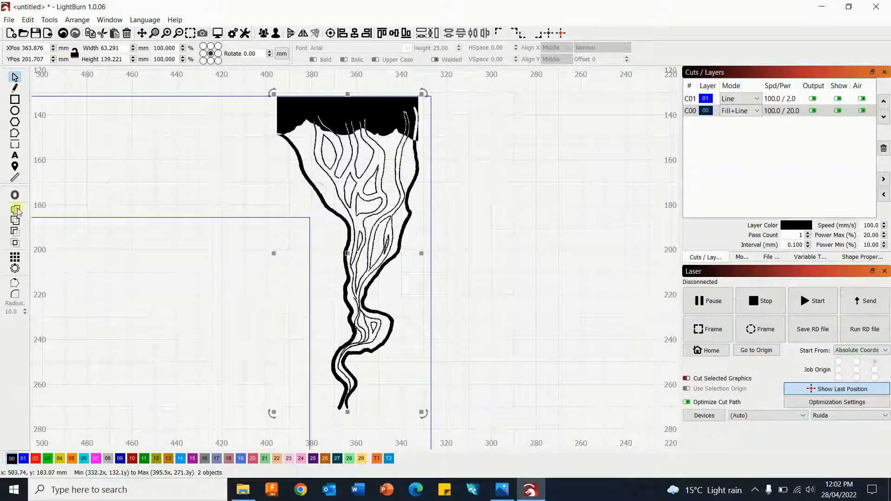
Move the welded mountain-and-river shape slightly down so it sits inside the frame's upper-right corner
scroll(519, 134, down, 3)
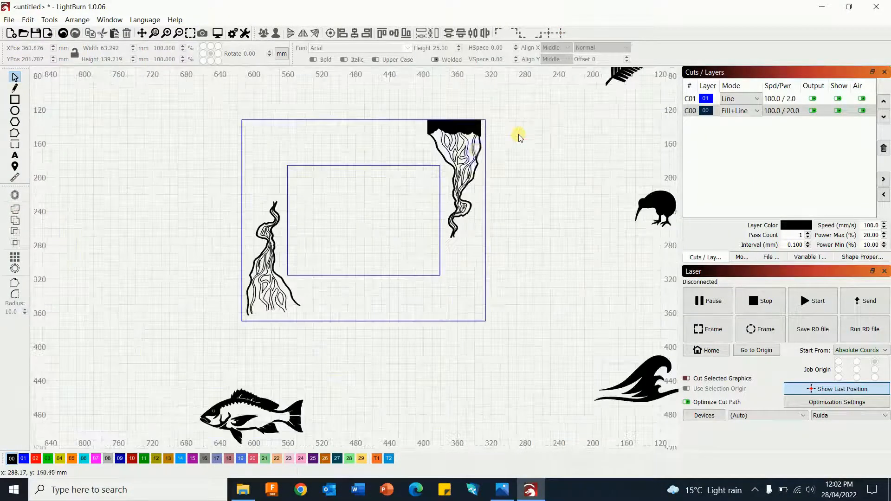
click(477, 159)
drag(456, 179, 456, 183)
Move the remaining mountain silhouette from beside the frame onto the wide lower end of the lower-left river
drag(393, 299, 199, 297)
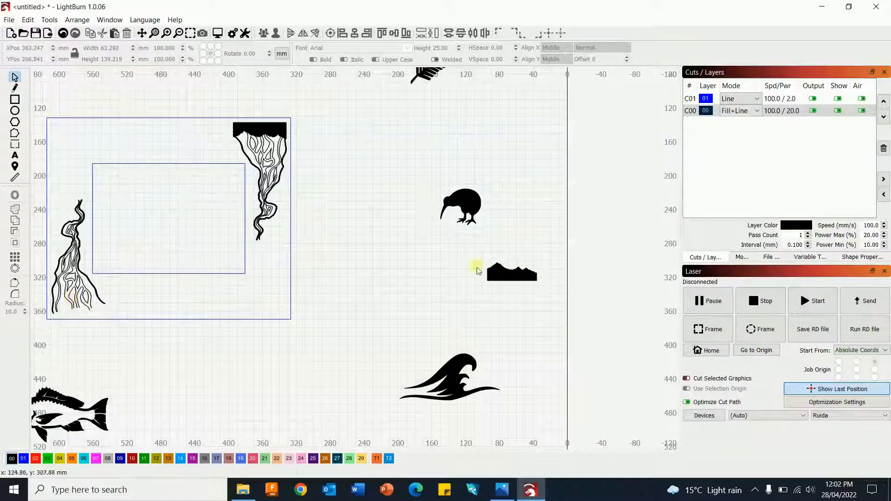
click(511, 272)
drag(512, 272, 394, 296)
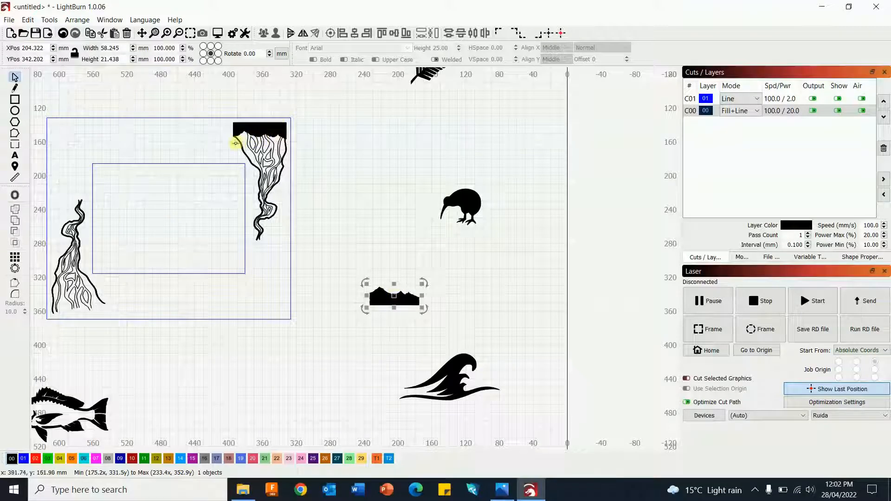
drag(392, 298, 75, 304)
scroll(131, 348, up, 5)
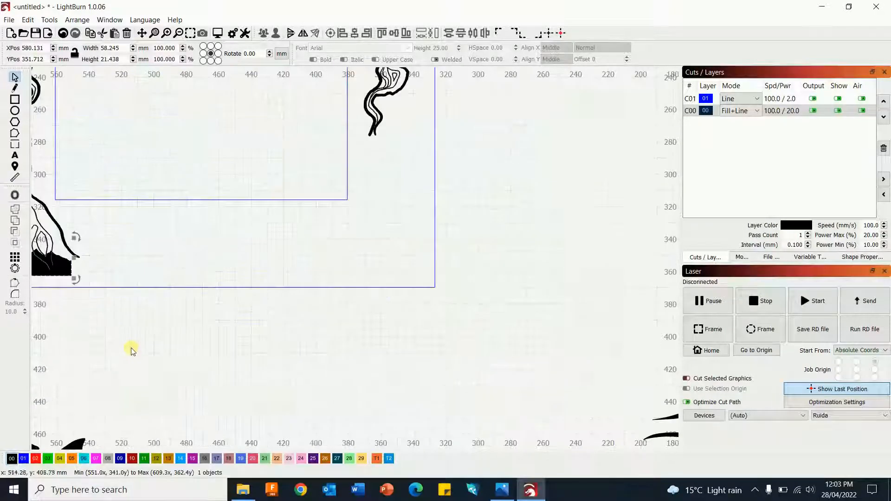
Fit the mountain silhouette across the lower-left river's base and weld the two into one shape
drag(101, 324, 427, 324)
shift+click(402, 160)
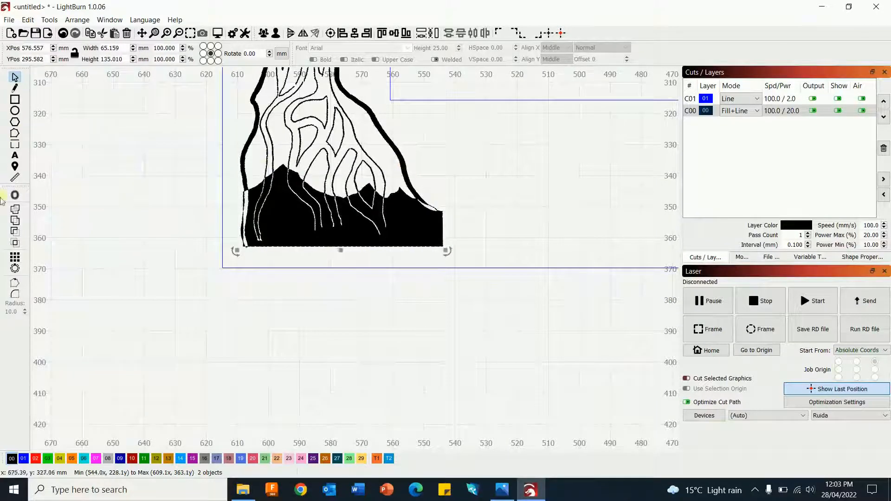
click(15, 209)
click(116, 289)
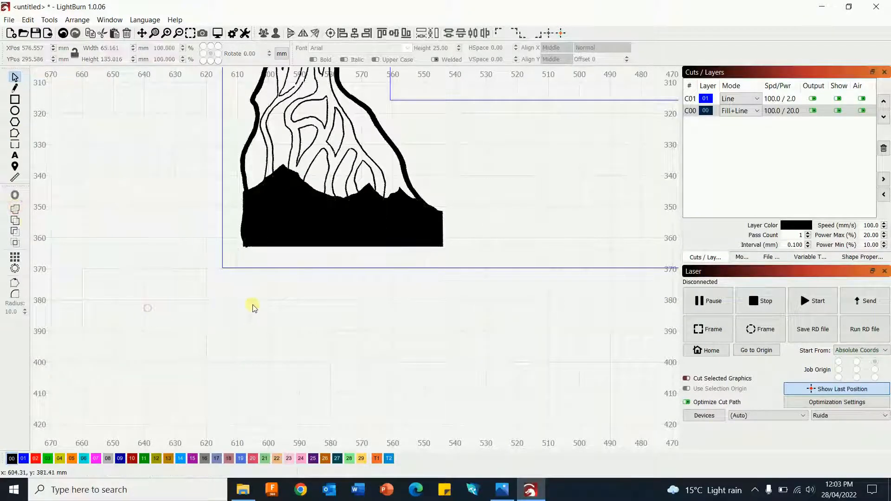
scroll(224, 305, down, 5)
scroll(482, 408, up, 2)
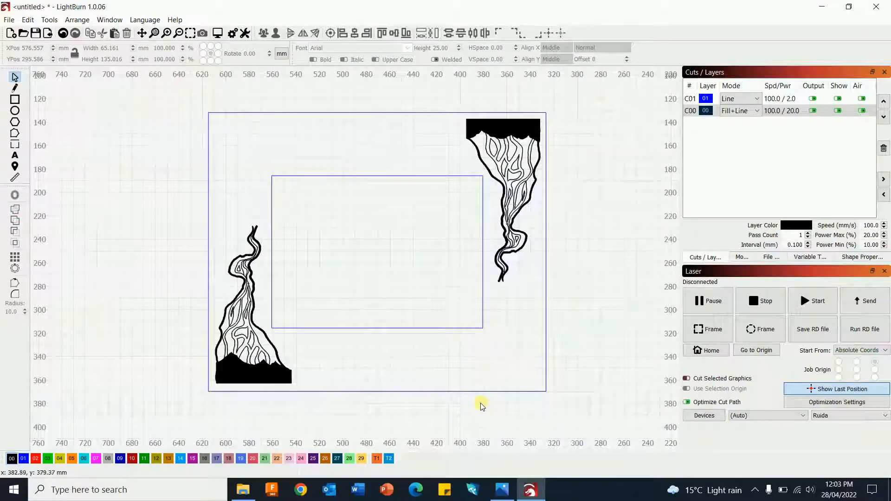
Move the kiwi and the fern leaf close together into the empty area left of the frame
scroll(482, 407, down, 4)
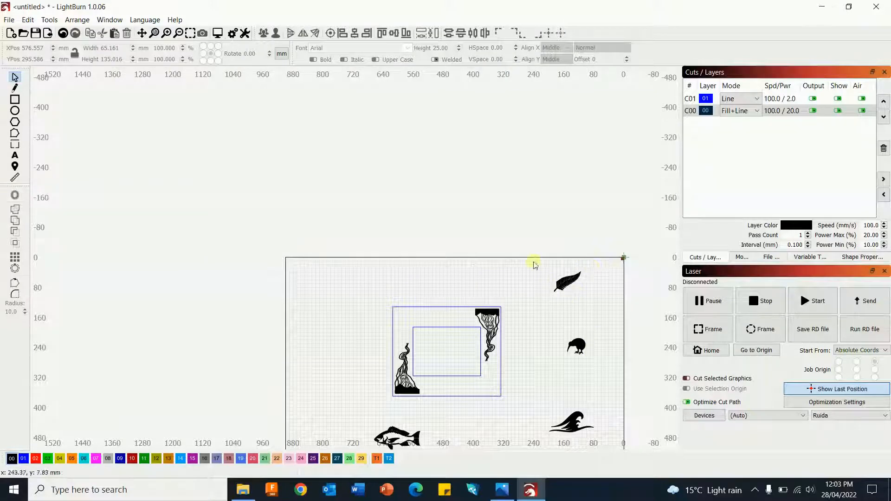
drag(576, 330, 620, 391)
drag(570, 313, 354, 325)
click(345, 257)
shift+click(355, 341)
click(17, 220)
scroll(303, 319, down, 2)
scroll(325, 319, up, 3)
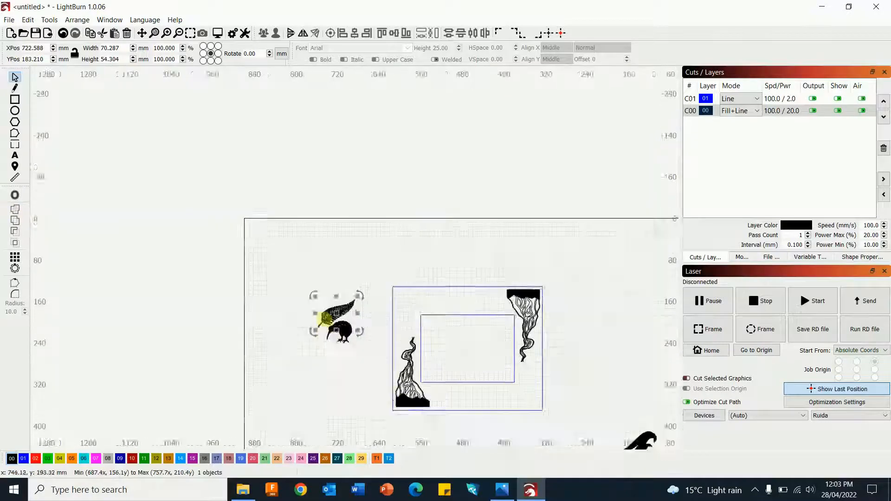
Shrink the fern leaf to about 45.1 × 34.9 mm and lay it over the kiwi's body
scroll(327, 324, up, 5)
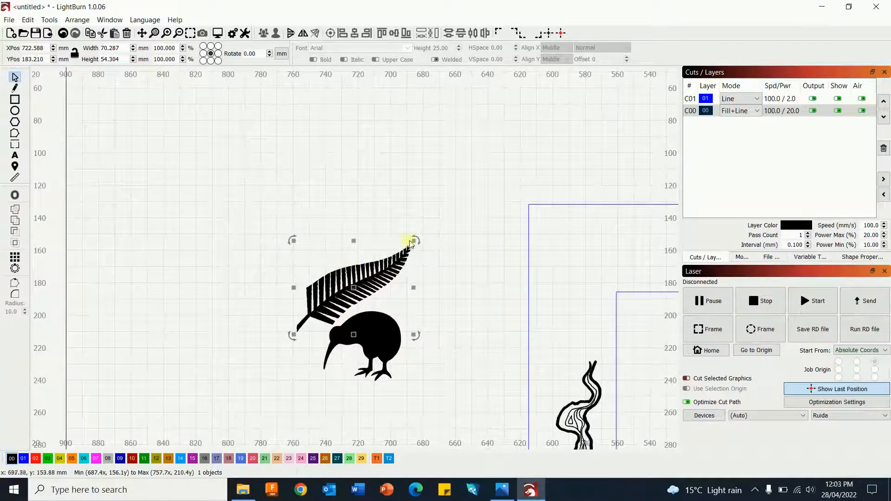
drag(415, 240, 358, 331)
Try welding the overlapping fern leaf and kiwi into one shape, and undo the weld
drag(276, 232, 445, 422)
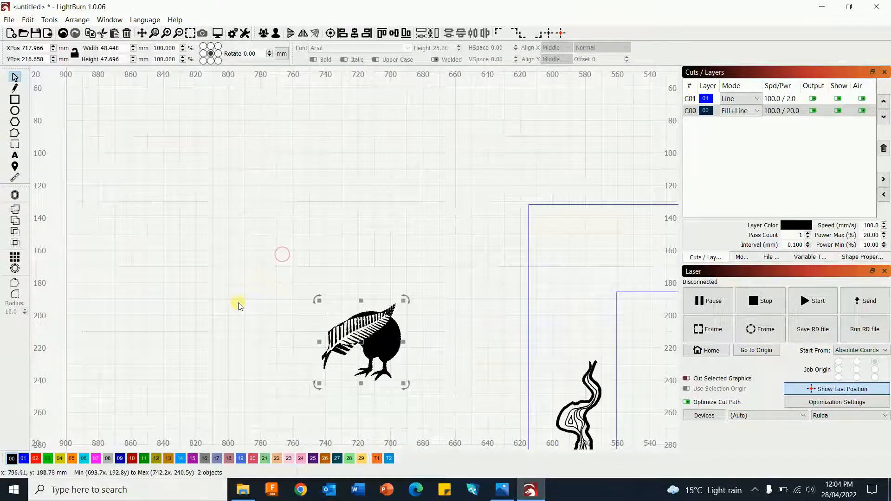
click(16, 212)
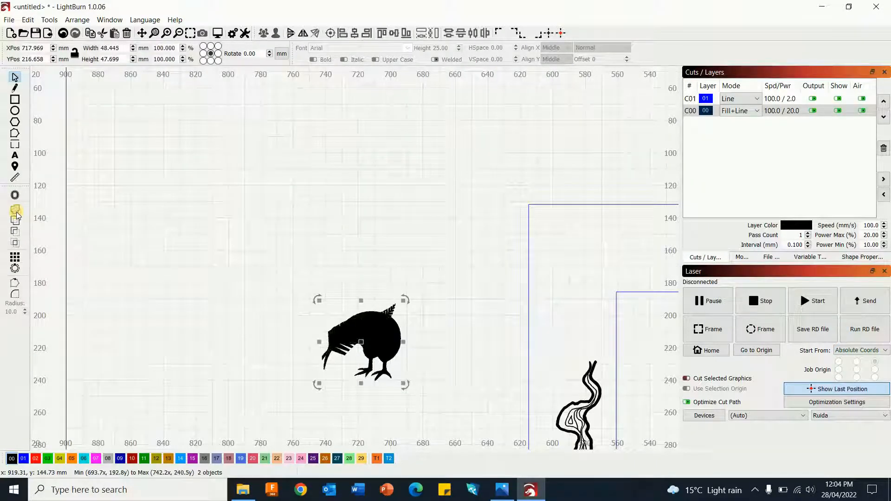
click(63, 32)
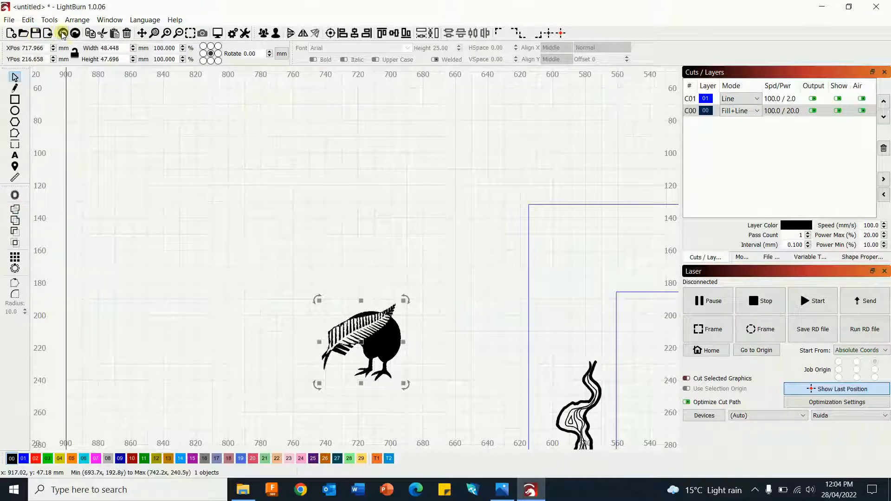
Try Boolean subtraction between the overlapping fern leaf and kiwi, undoing each attempt
click(15, 232)
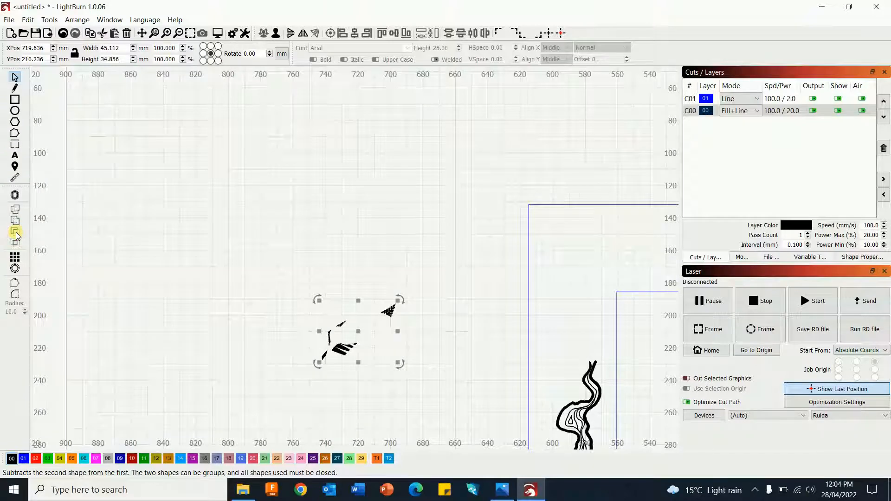
click(64, 35)
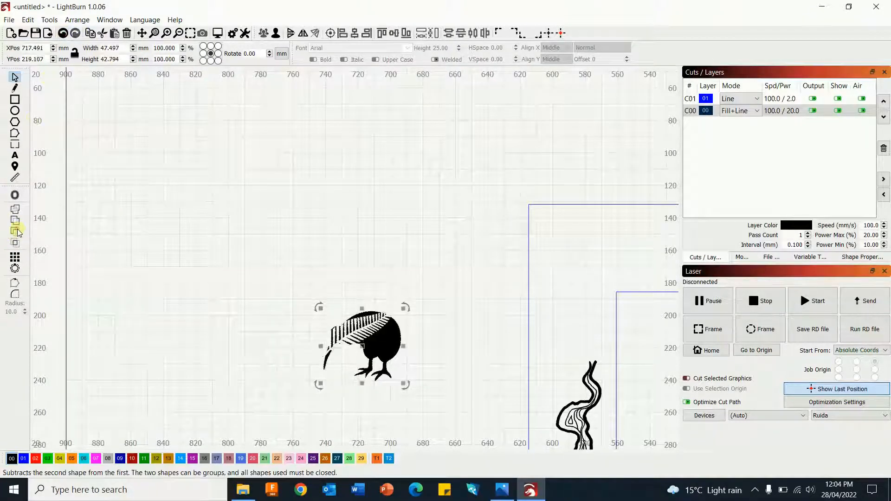
click(63, 35)
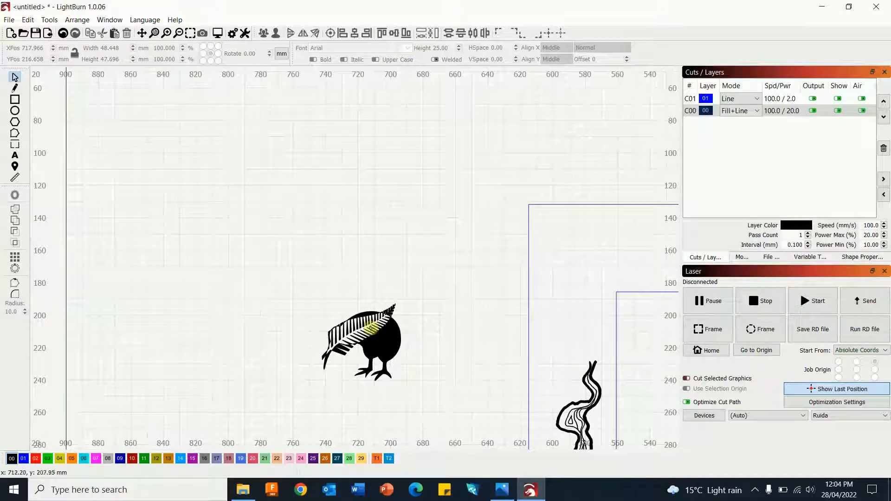
Move the fern leaf above the kiwi and set the black layer C00 to Line mode for node editing
click(367, 329)
drag(367, 329, 356, 273)
scroll(368, 304, up, 5)
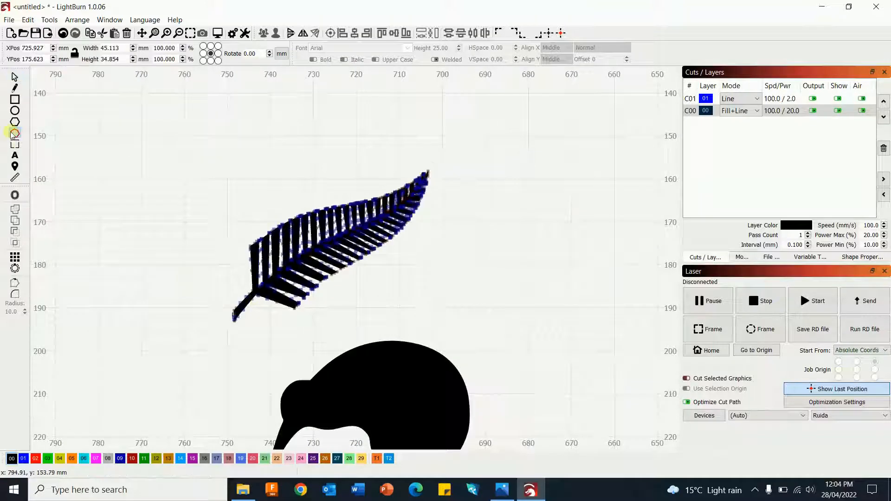
click(741, 111)
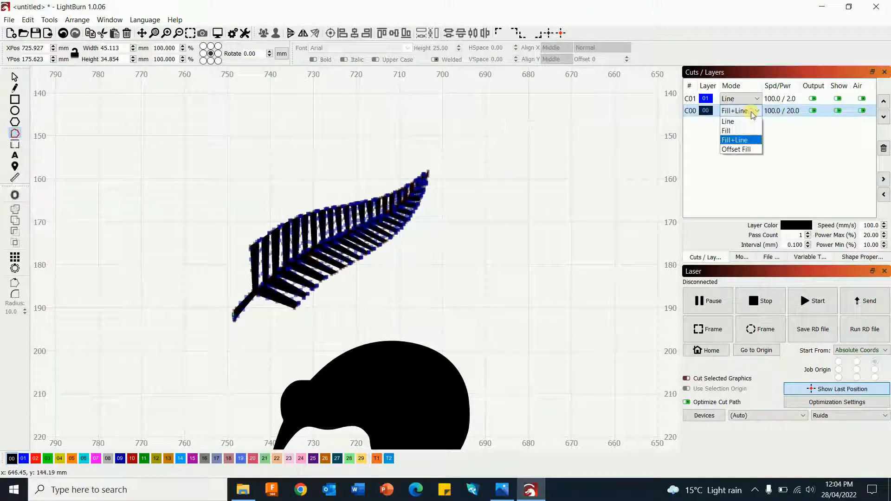
click(736, 120)
Break the fern's outline where the stem meets the leaf and delete the detached stem
scroll(324, 274, up, 3)
drag(185, 393, 382, 287)
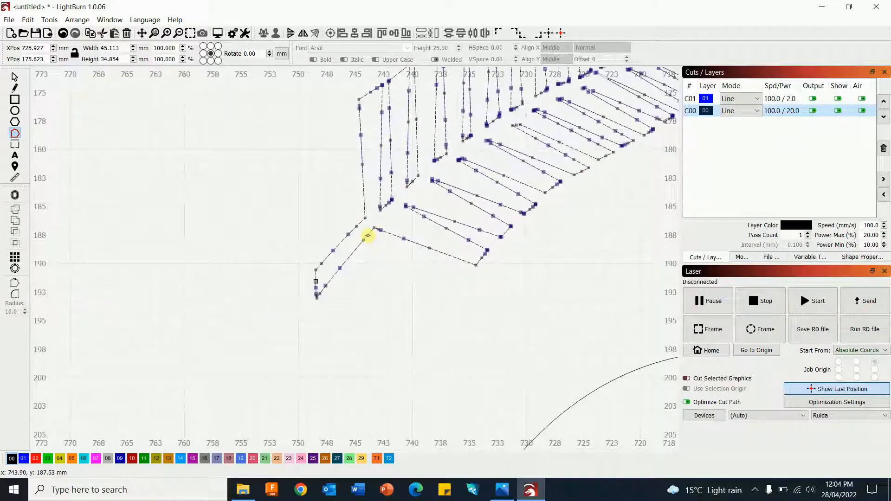
click(365, 235)
click(364, 219)
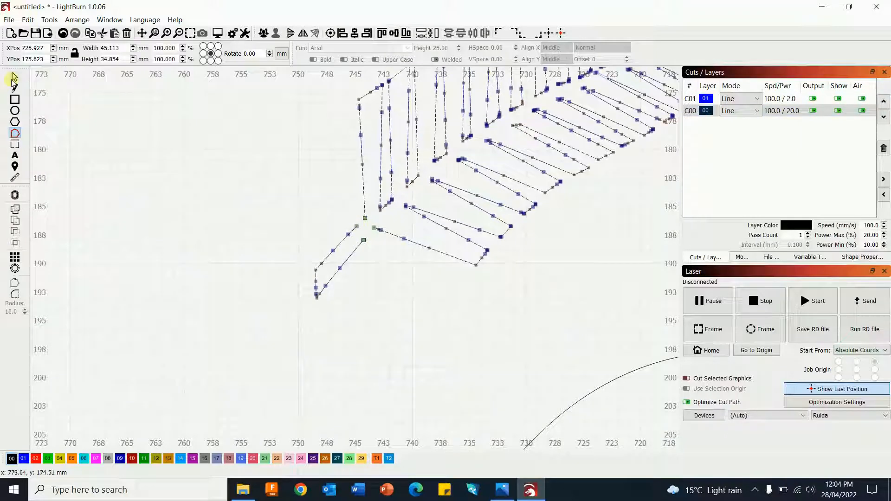
click(13, 78)
mouse_move(189, 222)
mouse_down()
mouse_move(412, 325)
mouse_move(408, 333)
mouse_up()
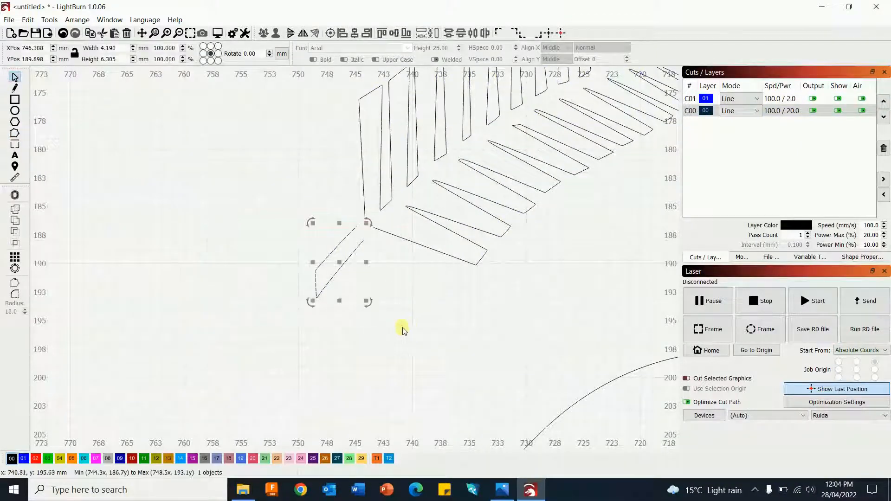
key(Delete)
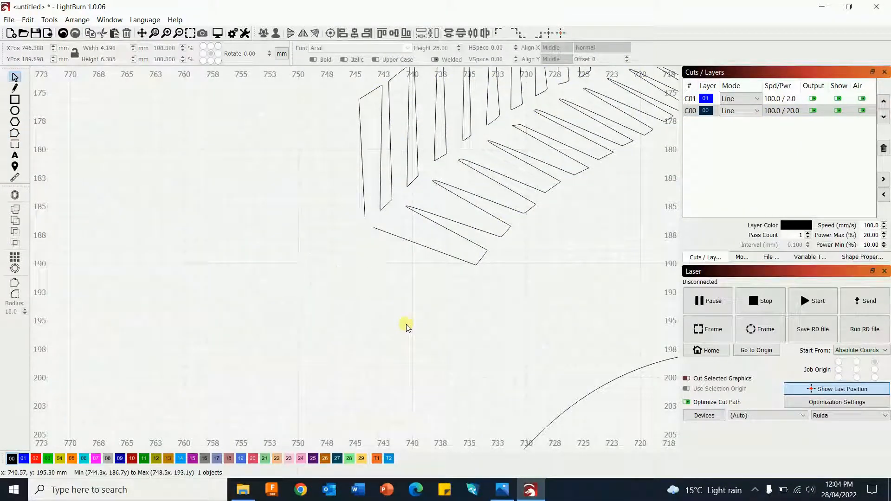
Draw a straight line across the gap left at the fern's base, connecting the two open outline ends
click(15, 88)
scroll(376, 220, up, 5)
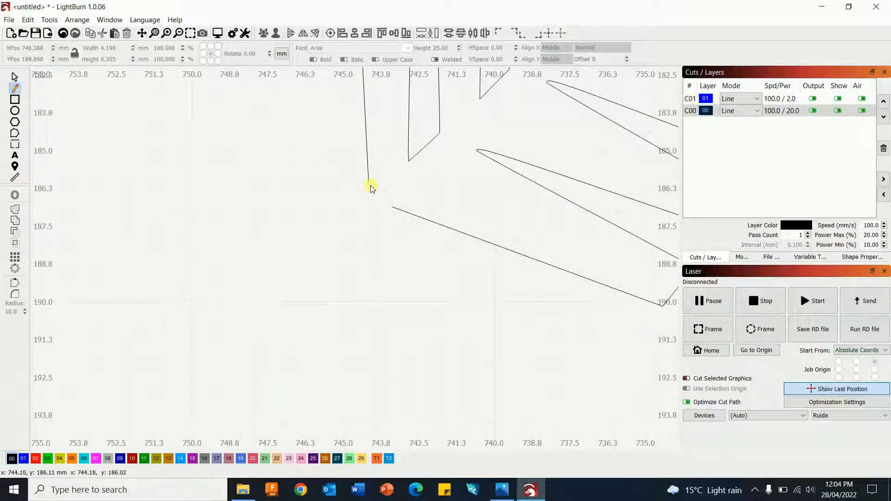
click(369, 182)
click(392, 208)
key(Escape)
Join the new line's end nodes to the fern outline so the leaf becomes one closed shape
click(14, 133)
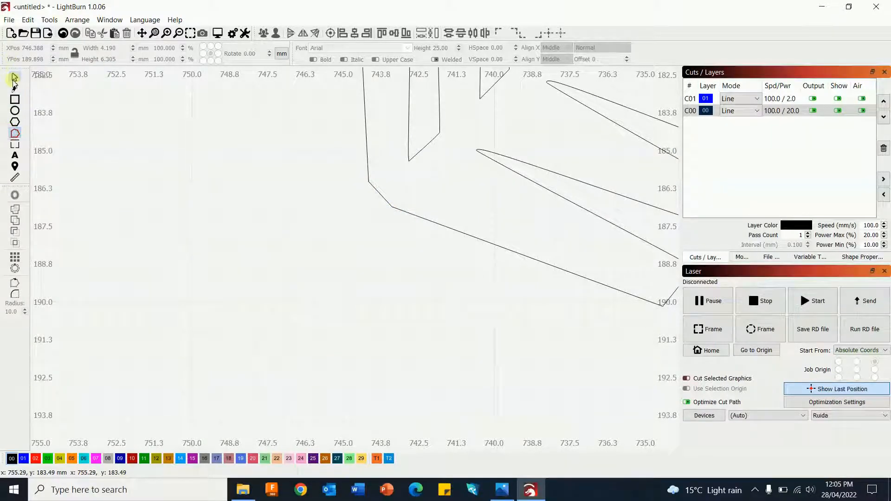
click(15, 78)
click(384, 197)
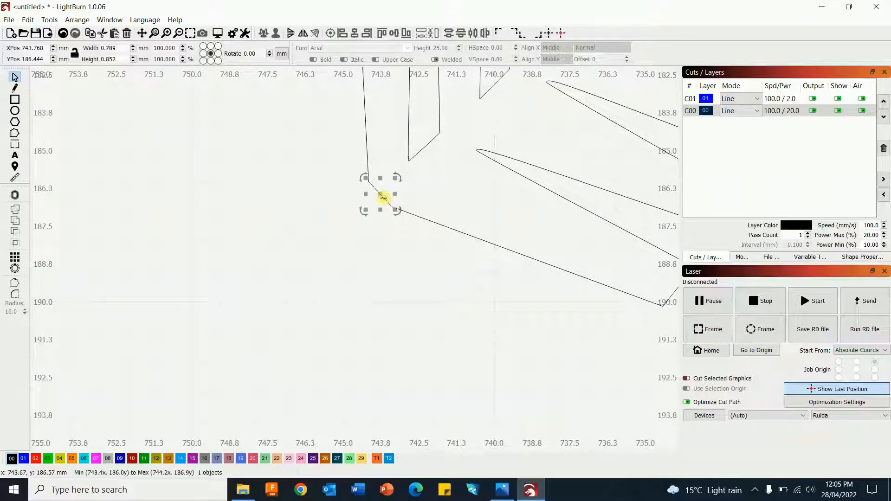
click(15, 133)
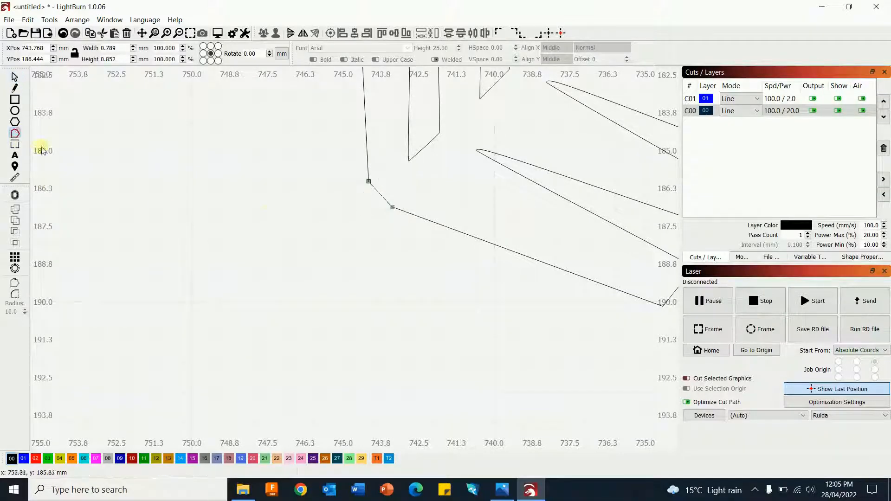
click(394, 206)
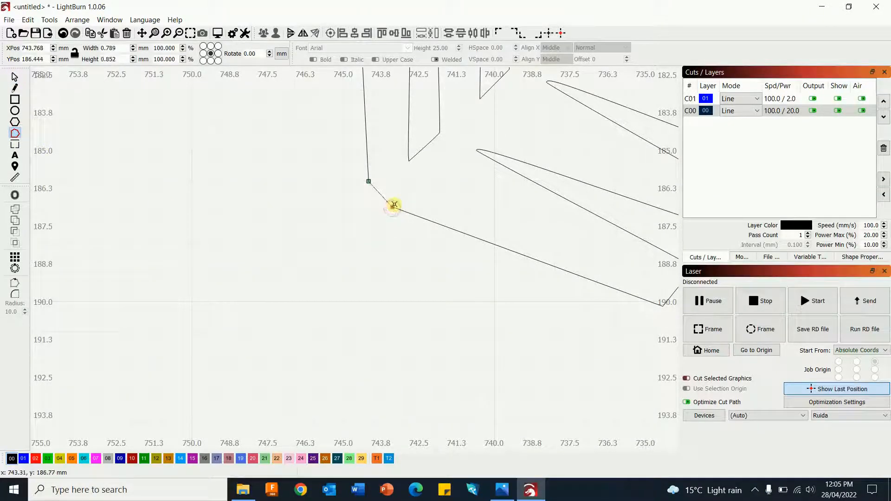
click(381, 182)
scroll(359, 254, down, 8)
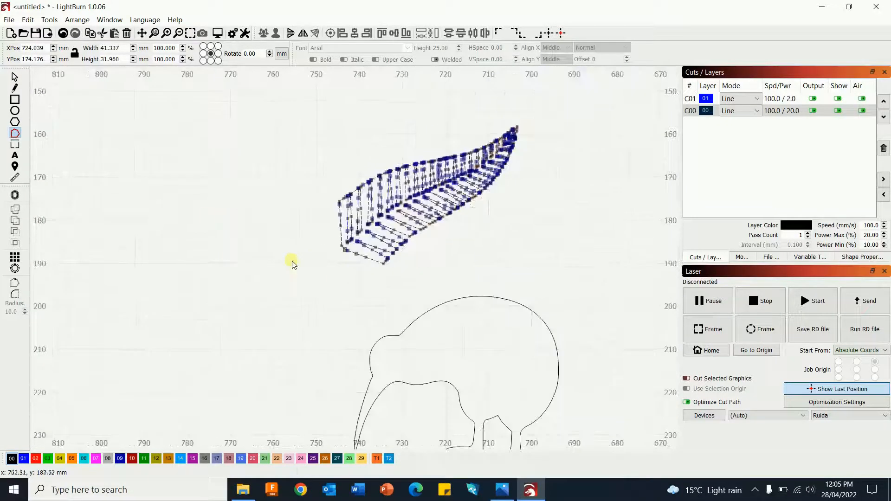
Set the black layer C00 back to Fill+Line mode and leave node editing
click(743, 115)
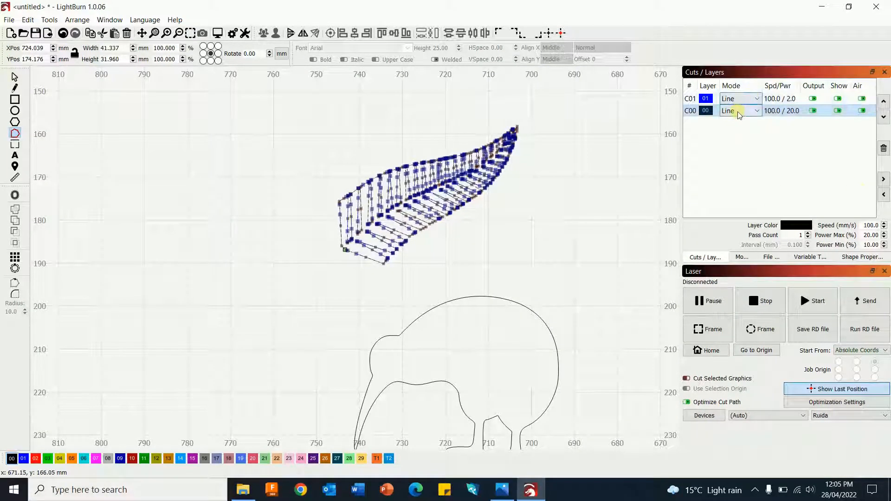
click(738, 110)
click(731, 140)
click(14, 77)
click(160, 153)
scroll(316, 223, down, 5)
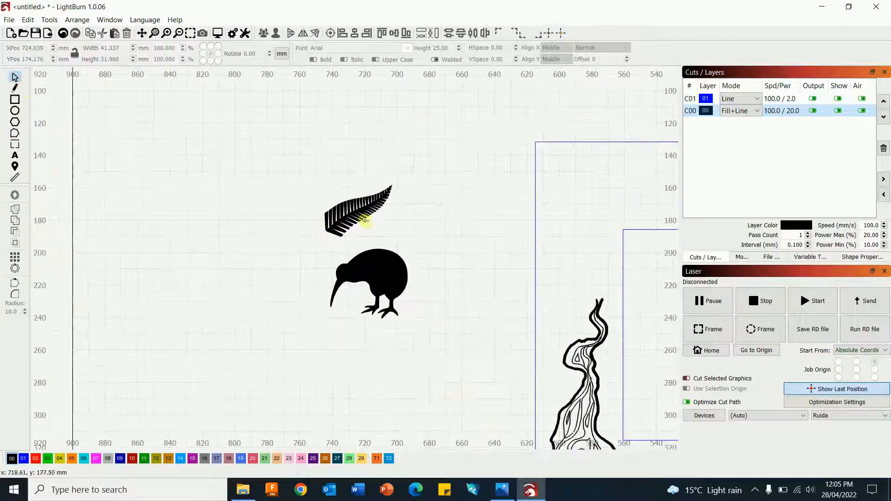
Move the stemless fern leaf down over the kiwi's head and upper body
click(360, 217)
scroll(361, 234, up, 5)
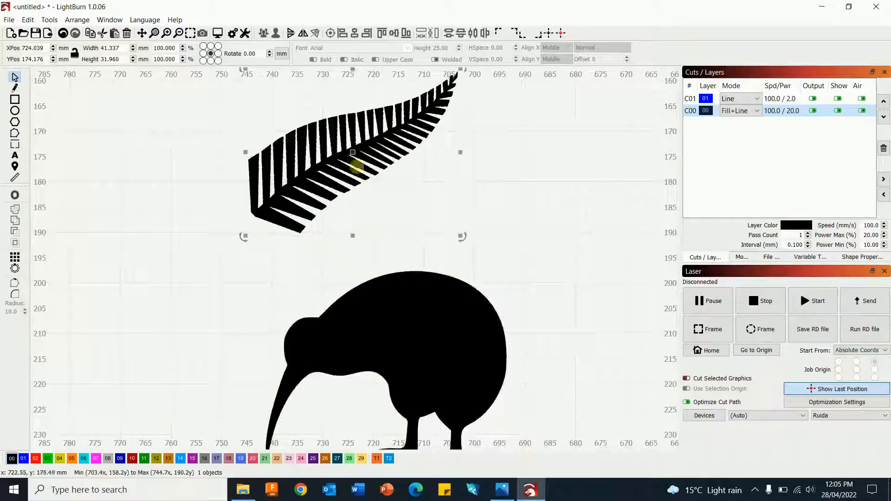
drag(352, 153, 392, 314)
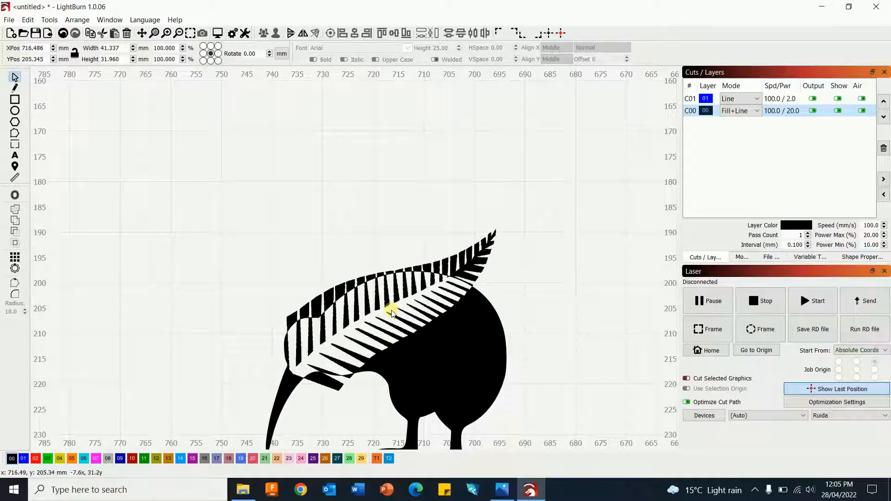
Rotate the fern leaf slightly and adjust its position so it follows the curve of the kiwi's head and back
drag(392, 314, 395, 320)
drag(506, 230, 500, 221)
drag(391, 314, 387, 311)
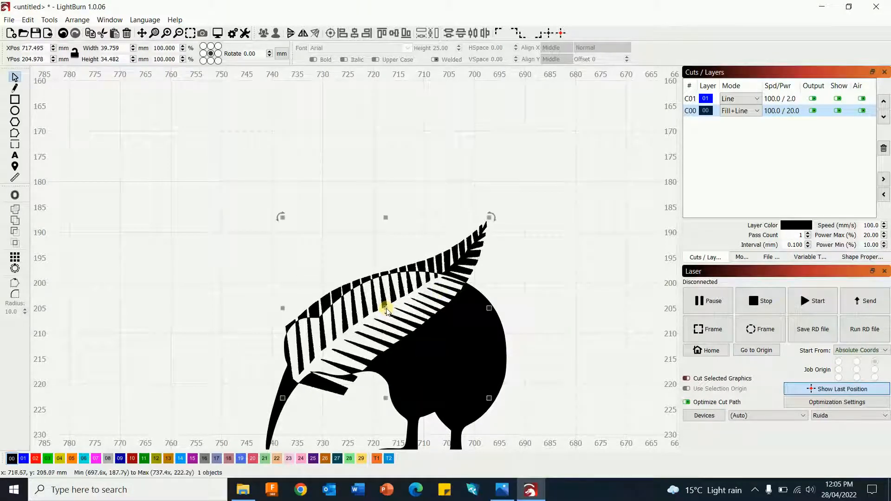
drag(494, 217, 493, 220)
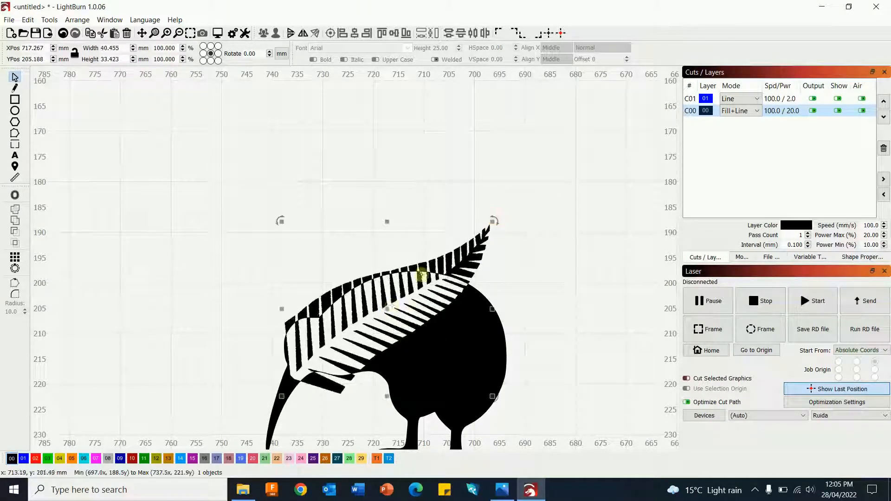
drag(389, 311, 389, 318)
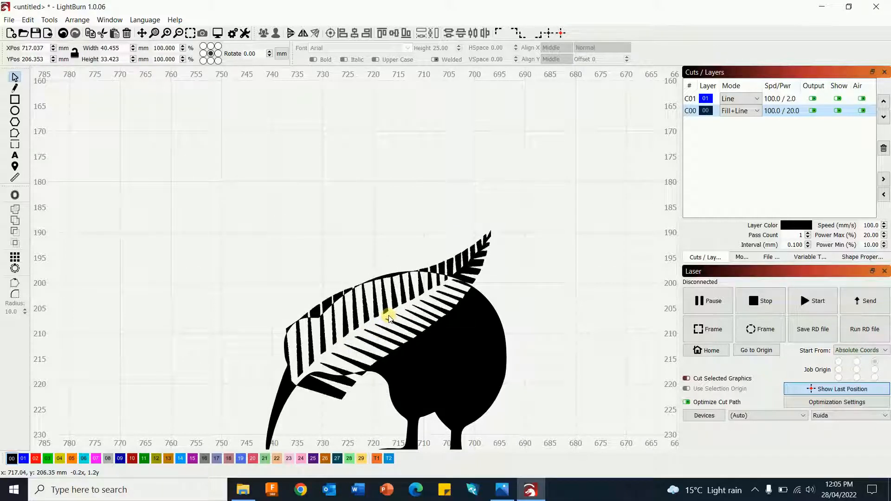
drag(389, 318, 388, 315)
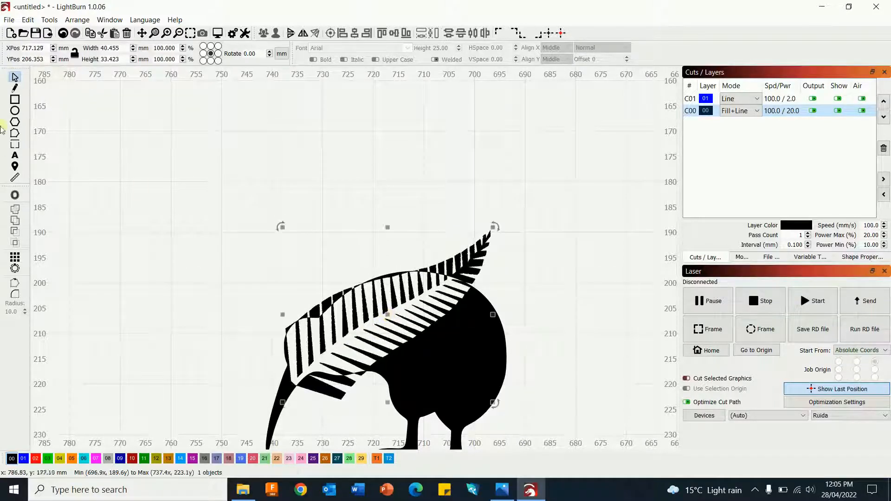
Weld the kiwi and the overlapping fern leaf into one shape
click(219, 200)
scroll(185, 199, down, 3)
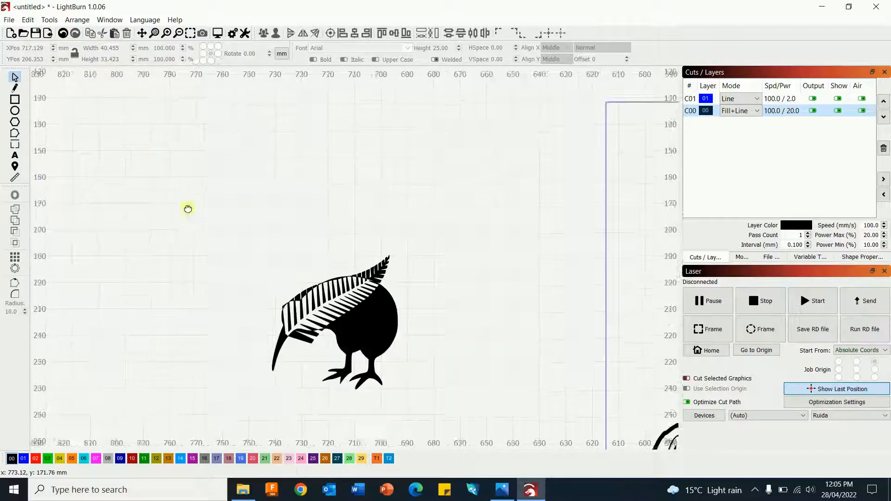
drag(180, 169, 458, 378)
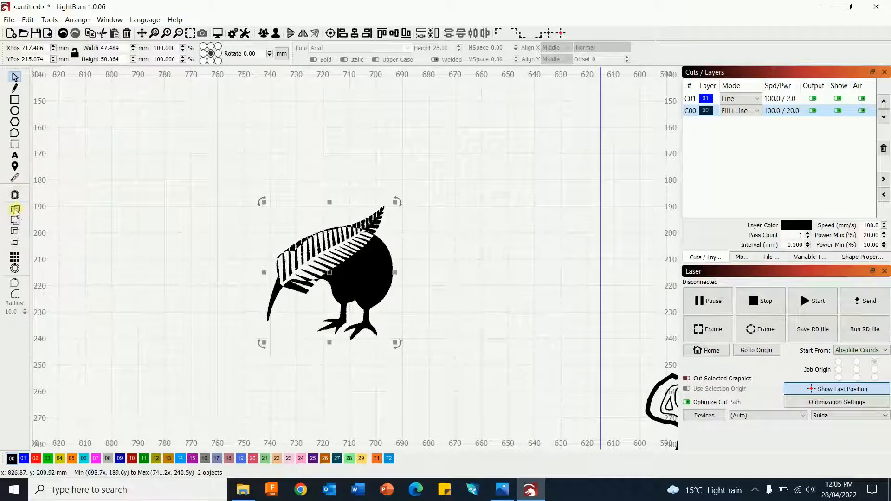
click(15, 209)
click(67, 221)
scroll(200, 248, down, 3)
scroll(180, 237, down, 2)
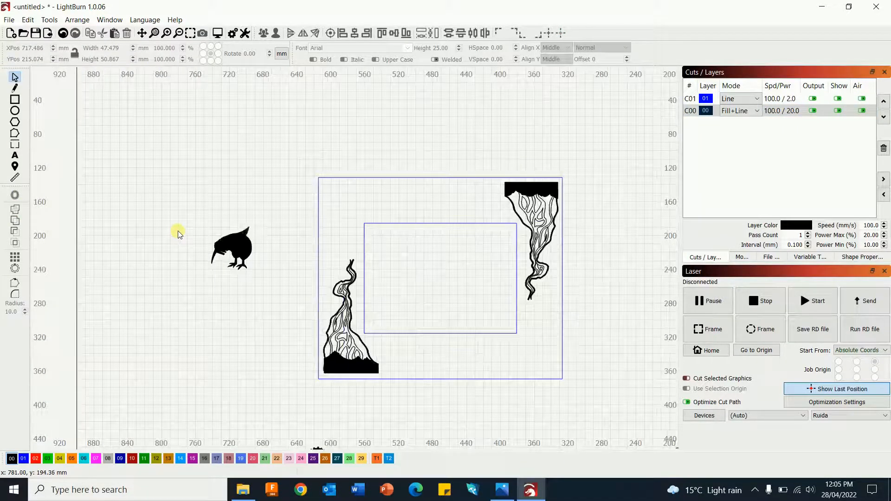
scroll(180, 233, up, 6)
scroll(181, 231, down, 2)
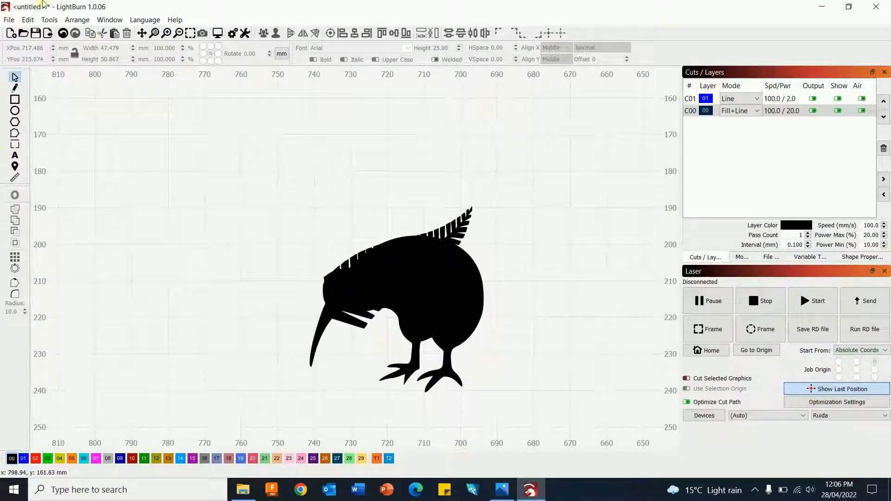
Enlarge the welded kiwi shape proportionally to about 49 × 53 mm
click(363, 203)
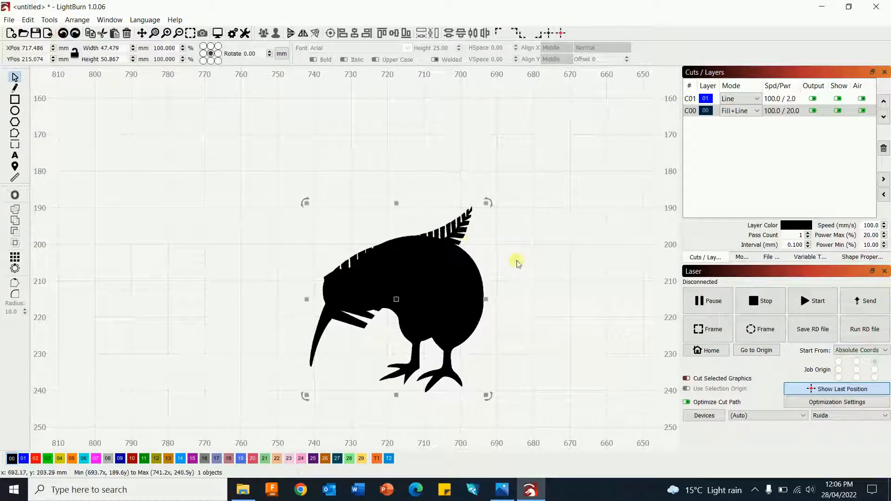
click(531, 262)
double_click(462, 226)
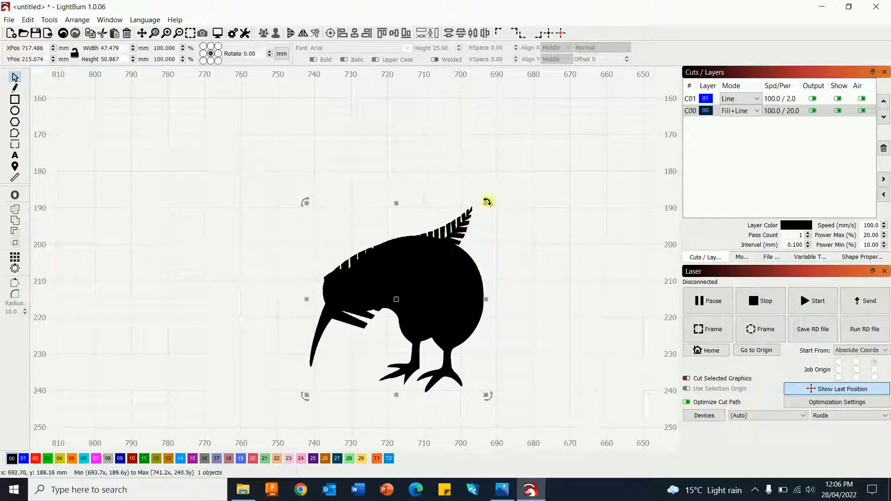
drag(486, 204, 493, 196)
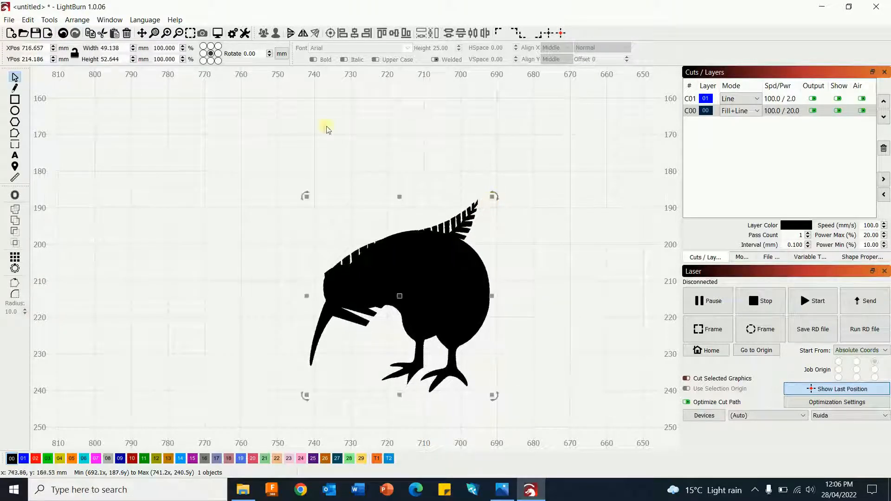
Undo the enlargement and the weld so the kiwi and fern leaf are separate objects again
click(62, 33)
click(63, 34)
click(63, 33)
click(62, 33)
click(61, 35)
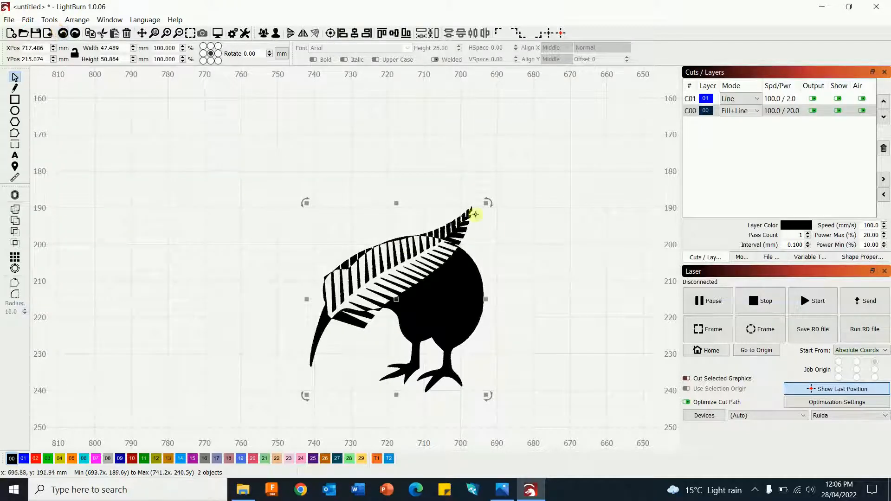
Enlarge the fern leaf proportionally to about 51 × 42 mm and move it down over the kiwi's back
click(499, 229)
click(459, 233)
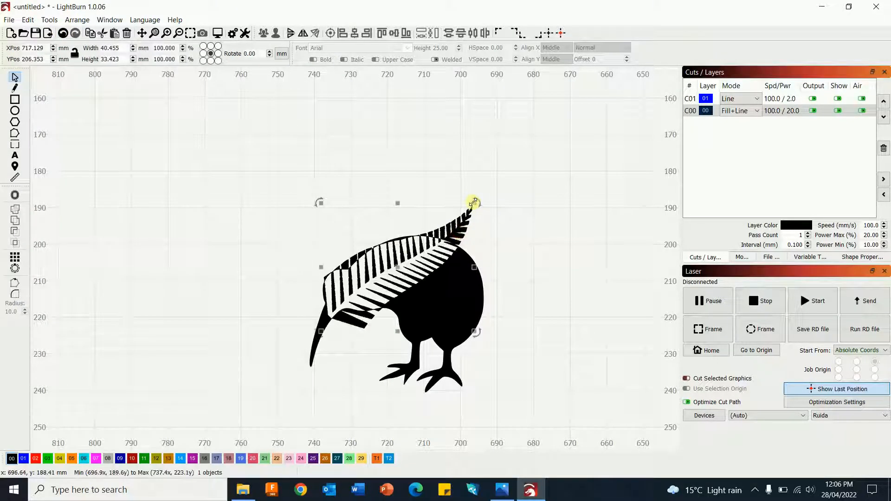
drag(484, 190, 506, 169)
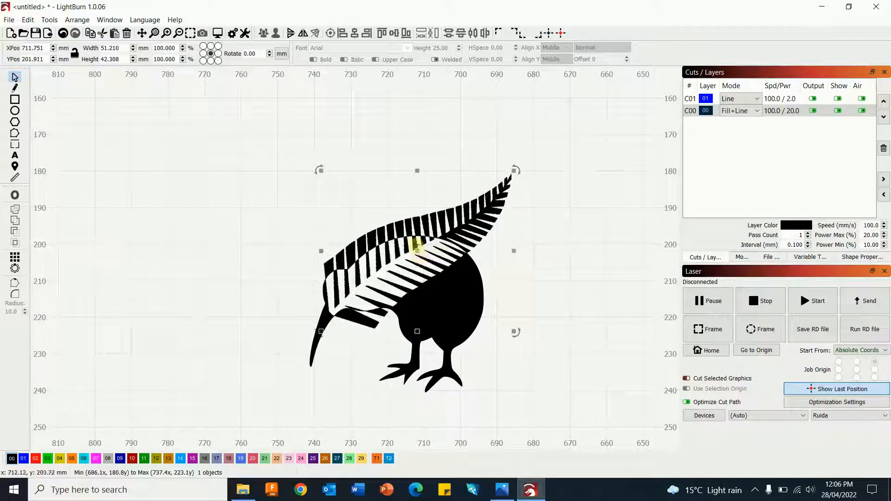
drag(416, 250, 420, 259)
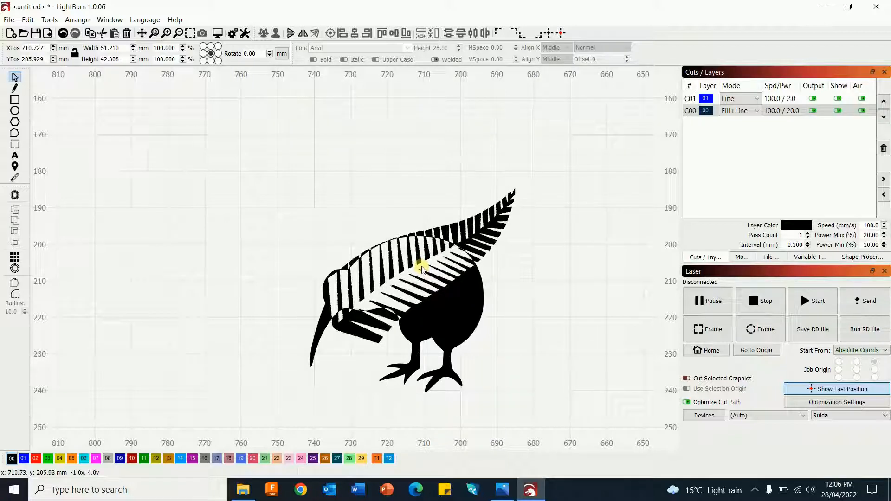
Rotate the enlarged fern leaf slightly clockwise and align it with the kiwi's back, with its tip extending past the body
click(452, 265)
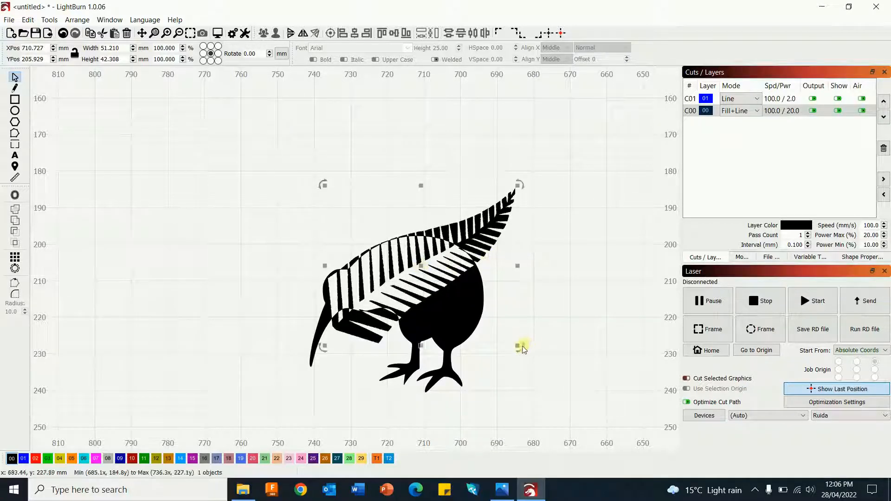
drag(521, 346, 517, 365)
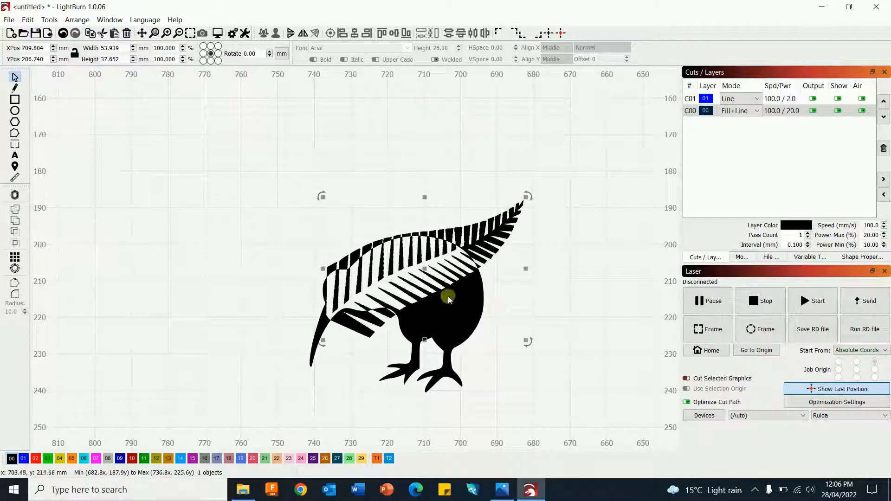
click(627, 323)
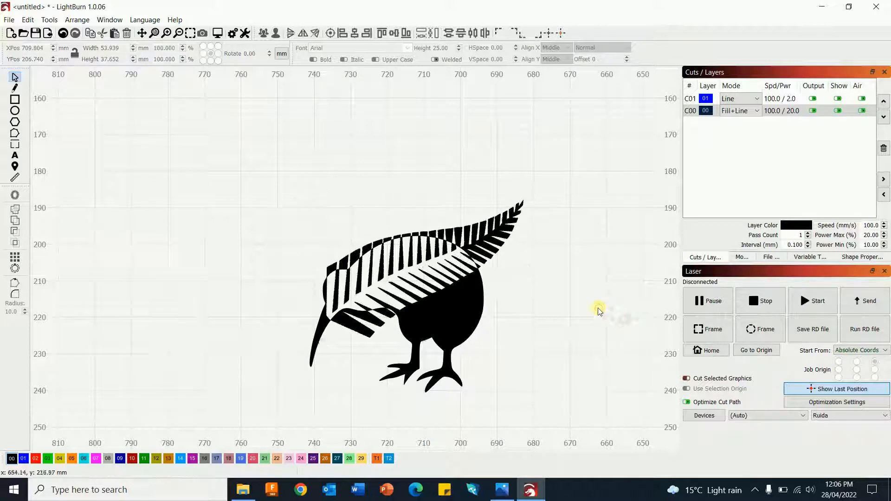
Weld the kiwi and the enlarged fern leaf into a single silhouette
drag(228, 181, 530, 344)
click(15, 210)
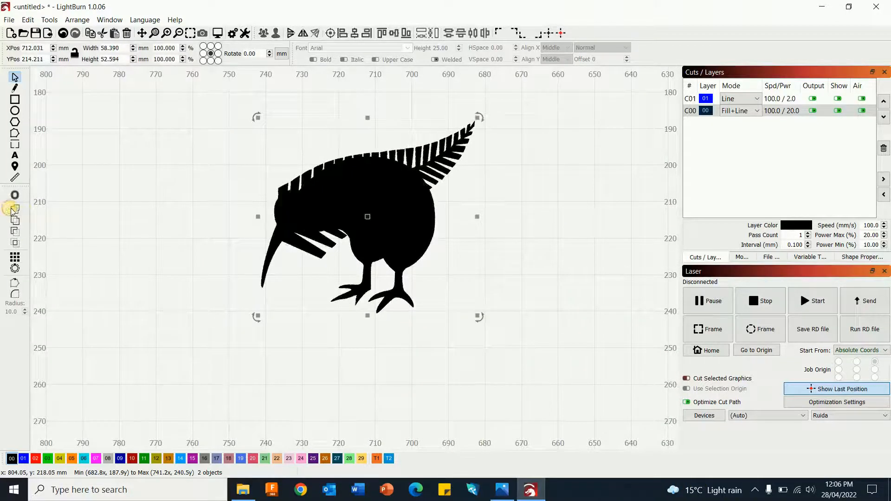
scroll(93, 239, down, 2)
scroll(100, 242, down, 2)
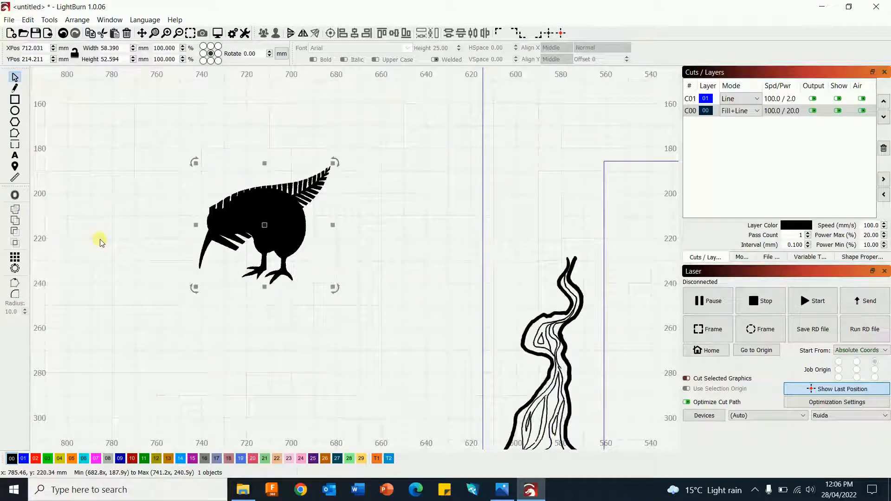
scroll(207, 278, up, 3)
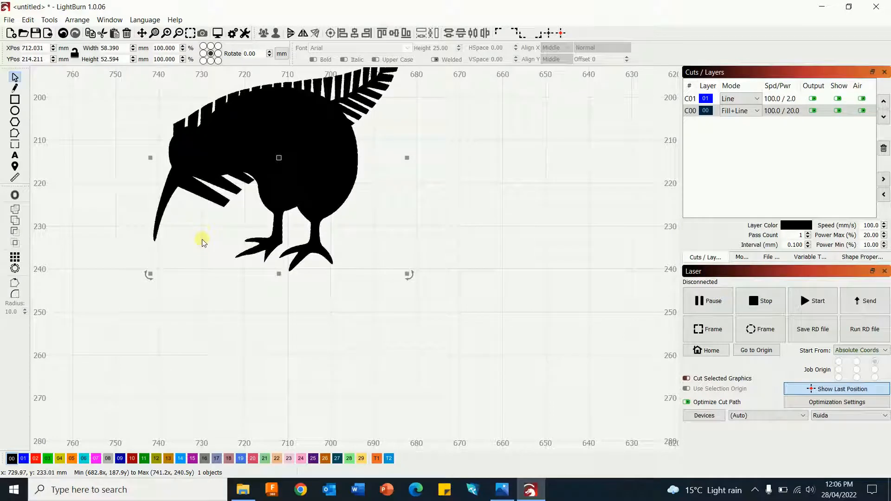
scroll(200, 239, down, 3)
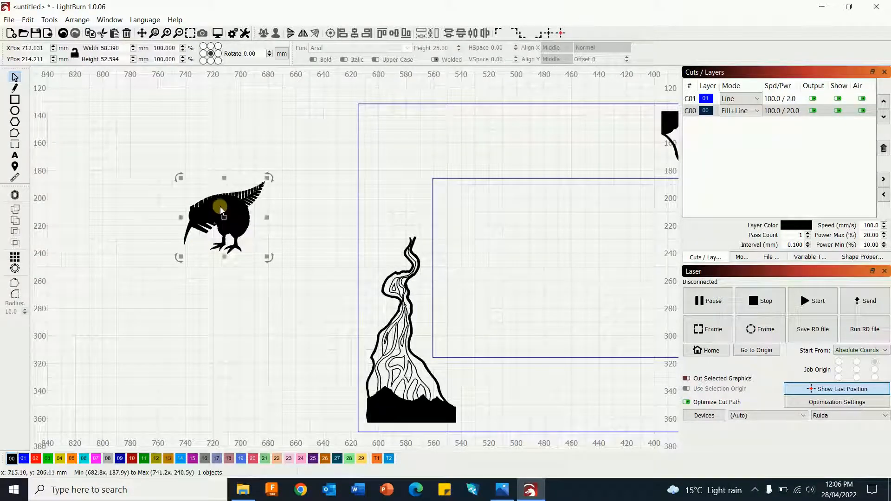
Move the welded kiwi into the frame's upper-left corner and enlarge it to about 65 × 59 mm
drag(224, 227, 406, 149)
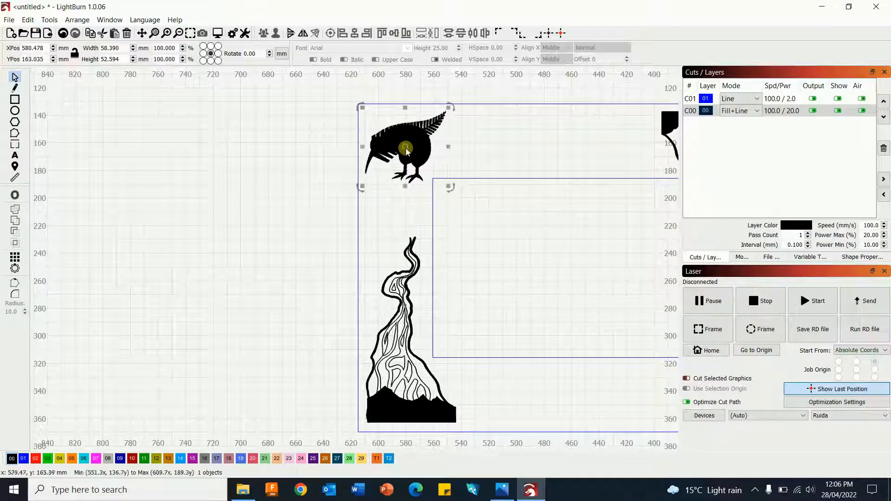
drag(449, 185, 458, 195)
drag(410, 151, 407, 146)
click(264, 189)
scroll(273, 209, down, 5)
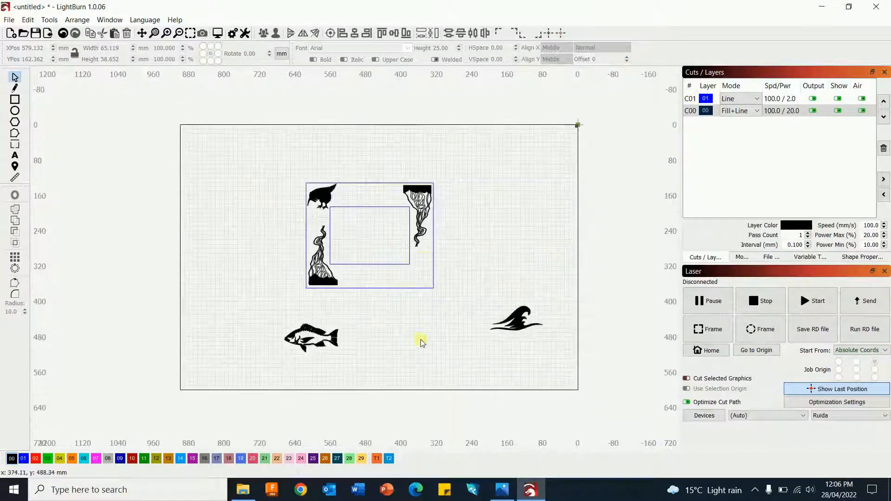
Move the wave artwork beside the fish below the frame
drag(471, 292, 558, 353)
drag(518, 317, 367, 336)
click(307, 337)
click(310, 342)
scroll(310, 342, up, 3)
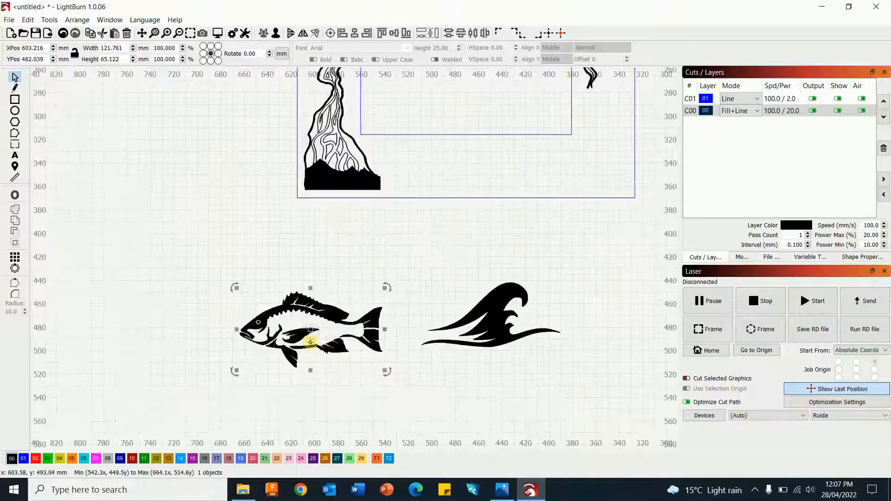
Copy the wave and paste two duplicates, one overlapping the original and one just below the frame
click(575, 275)
click(521, 257)
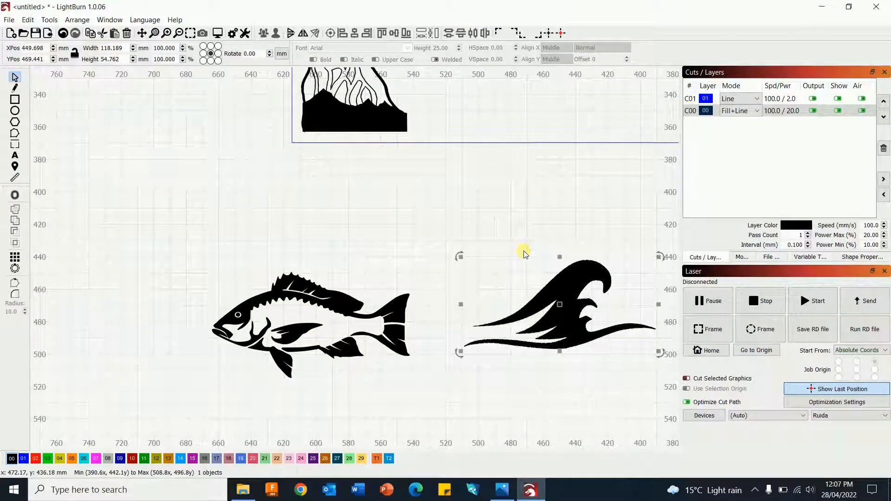
key(ctrl+v)
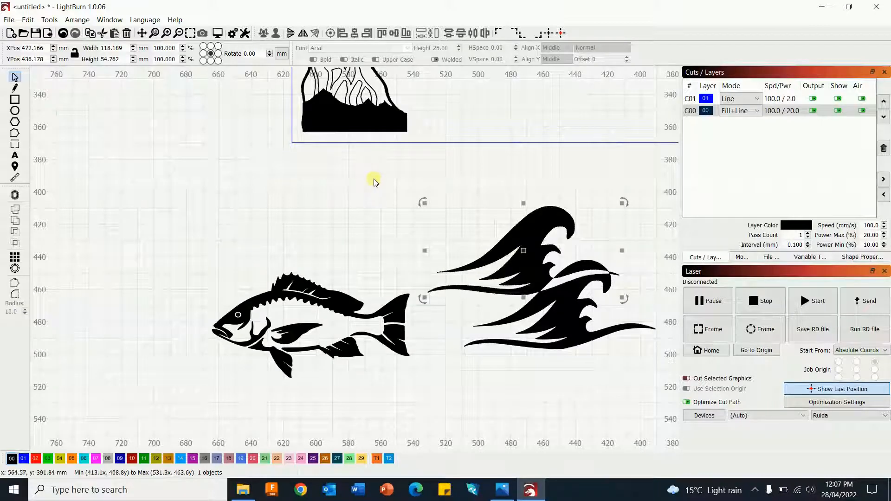
key(ctrl+v)
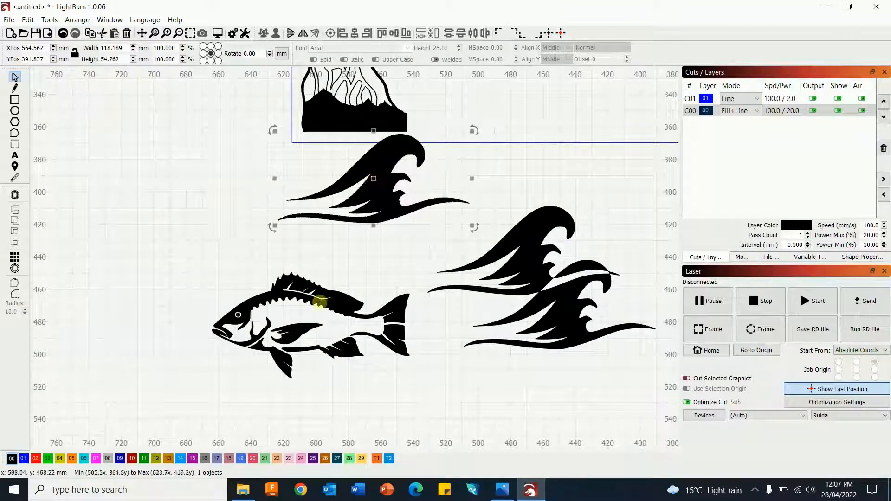
Copy the fish and paste two duplicates, one to its upper left and one to its lower right
click(319, 301)
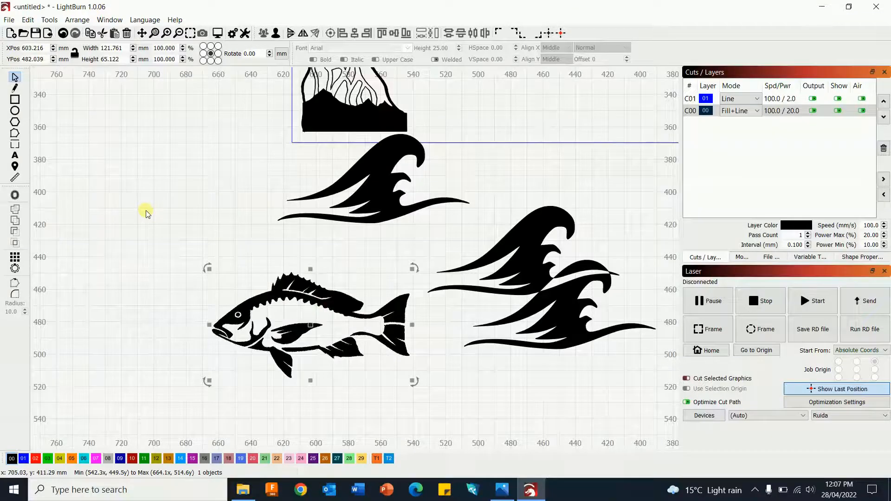
key(ctrl+v)
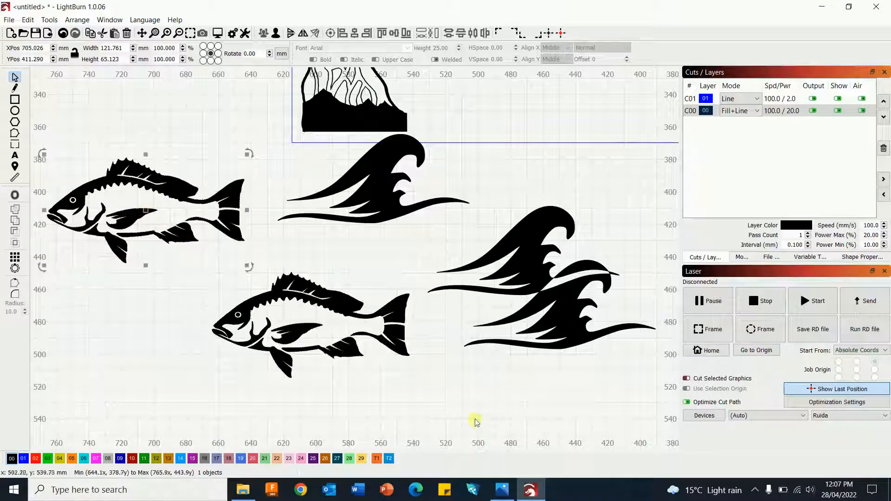
key(ctrl+v)
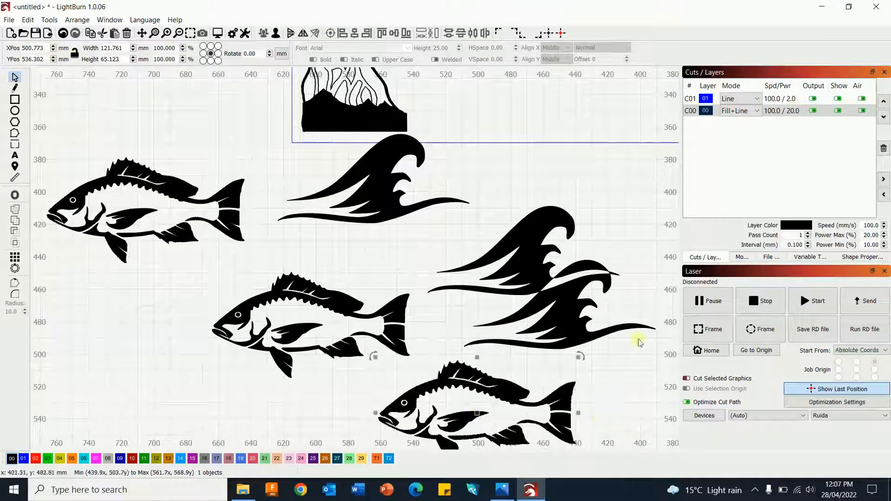
Move the original wave straight up so it sits level with and overlaps the neighbouring wave copy
click(581, 311)
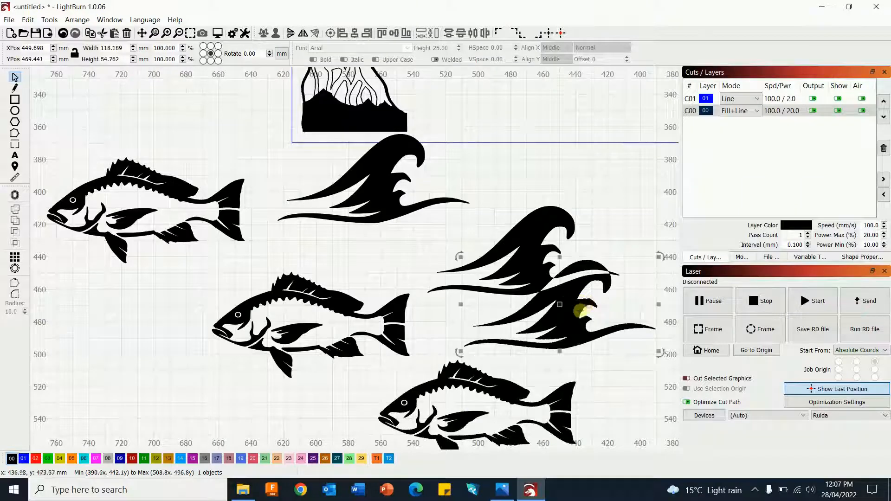
drag(558, 302, 554, 251)
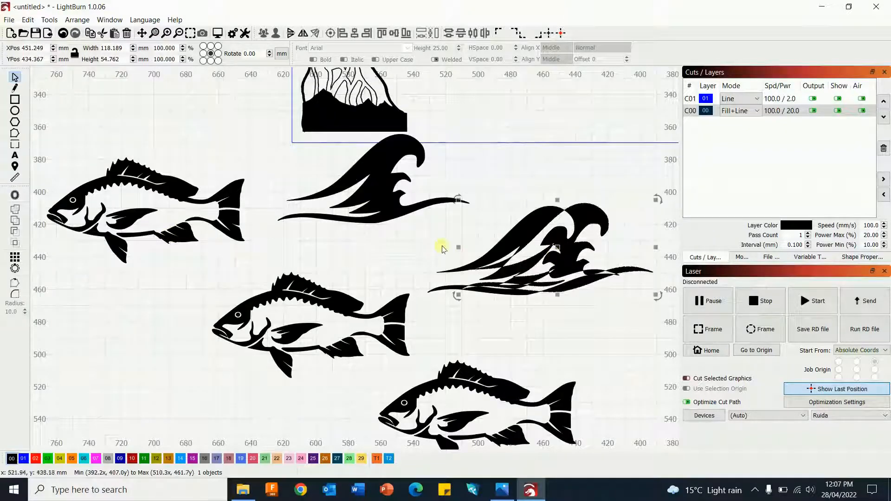
click(436, 228)
click(514, 257)
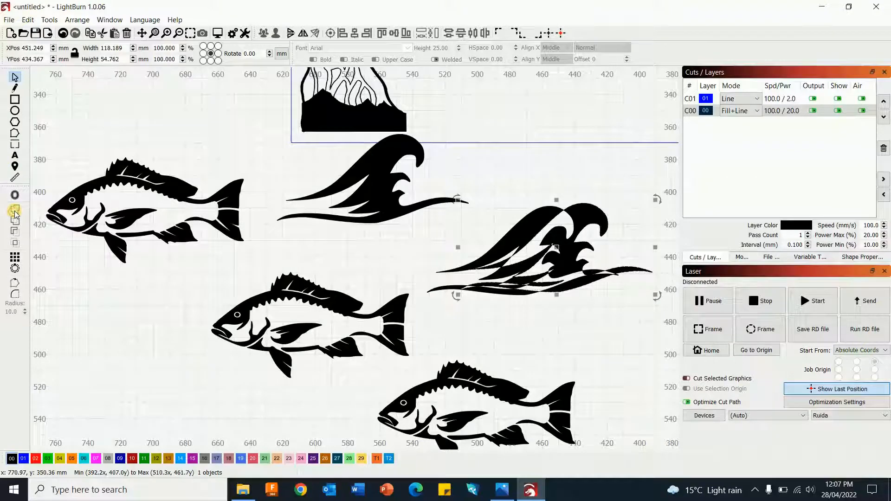
click(518, 298)
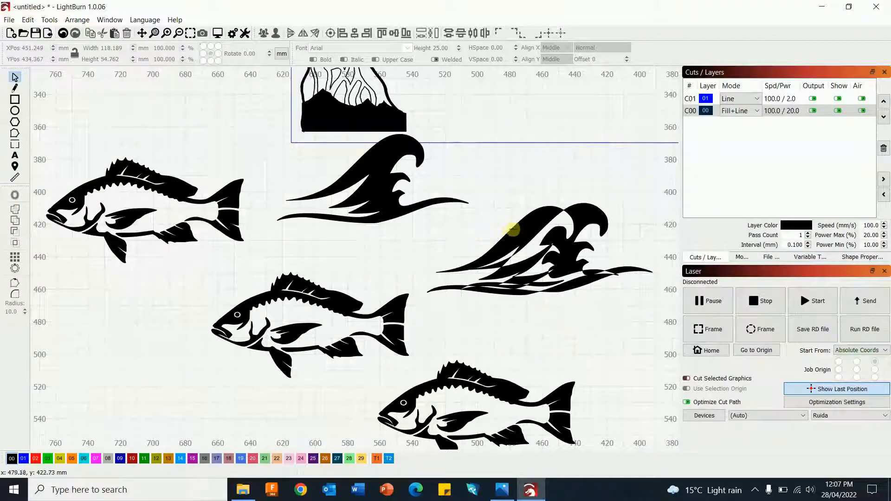
Try Weld and Boolean Subtract on the two overlapping waves, undoing each operation
click(510, 229)
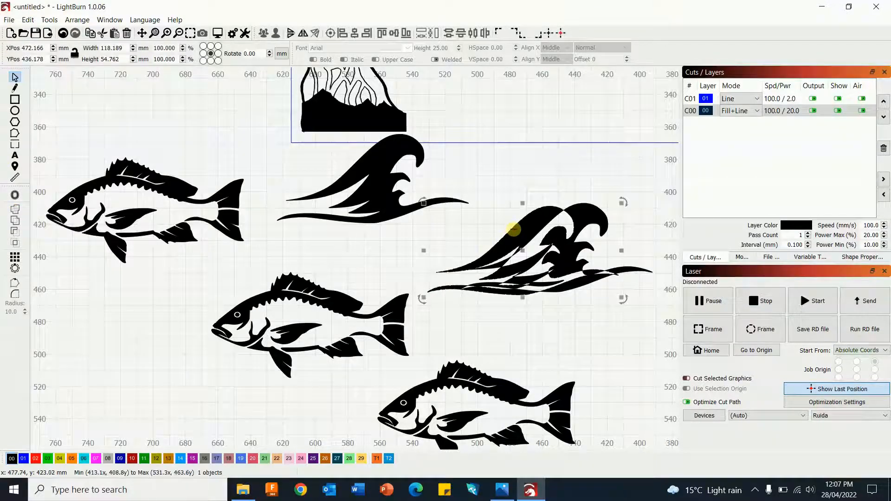
click(498, 208)
drag(420, 180, 674, 331)
click(15, 210)
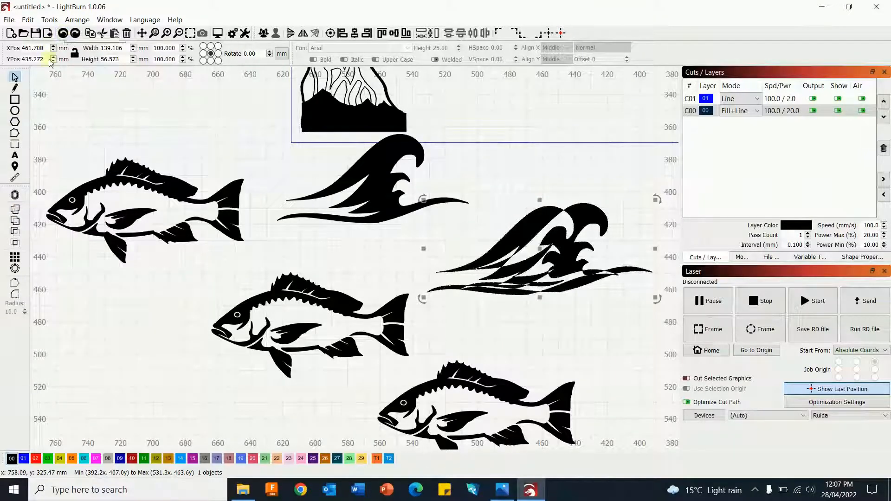
click(65, 36)
click(15, 231)
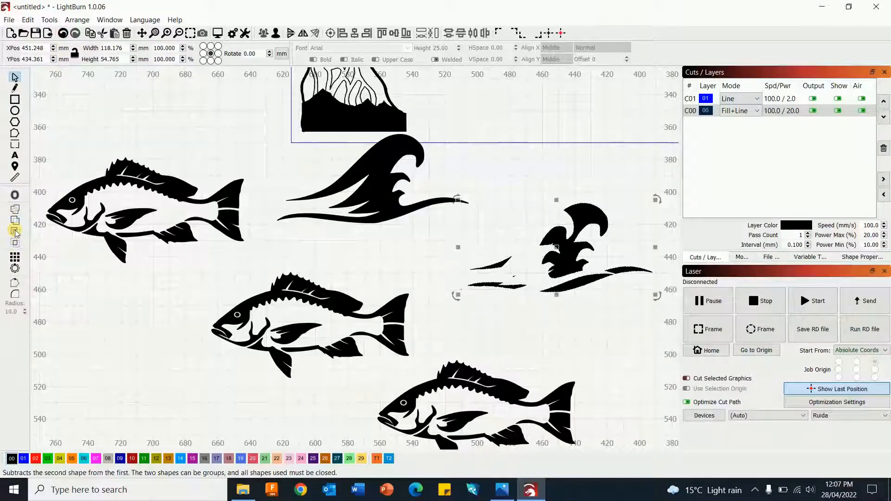
click(62, 33)
click(507, 185)
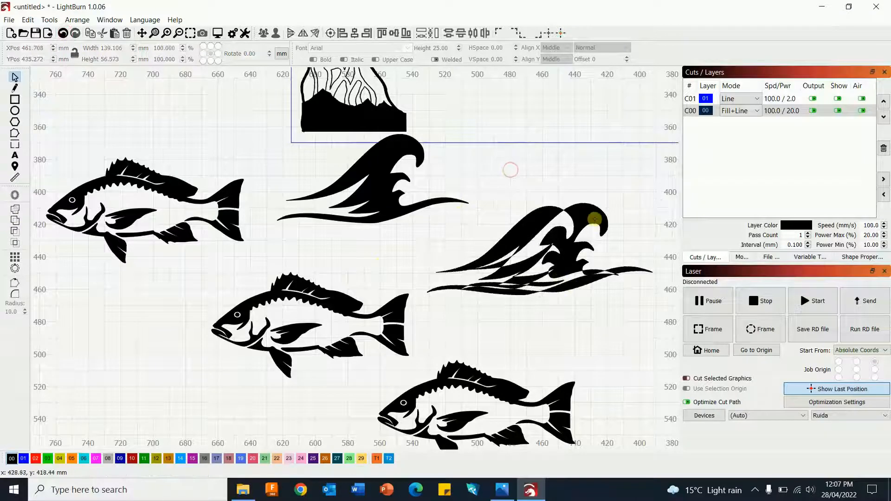
Separate the overlapping waves by moving the front one down to the right, and shift the lowest fish slightly up and right
click(600, 216)
drag(550, 246, 635, 315)
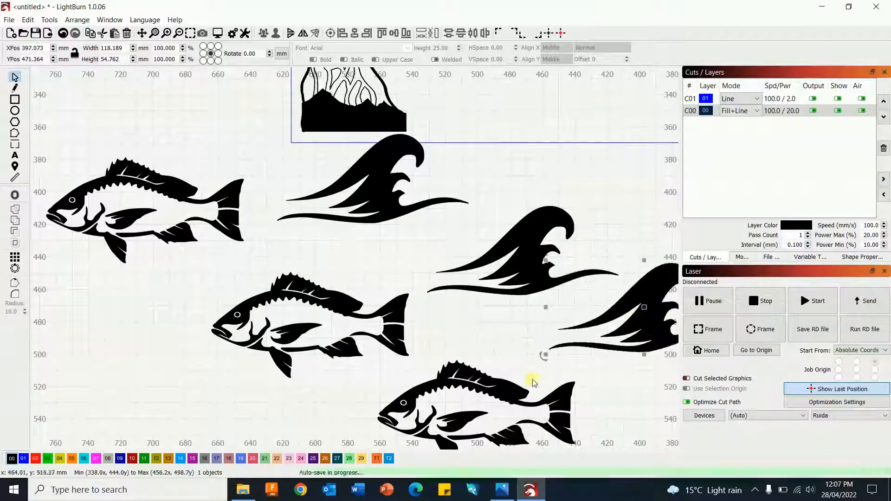
click(476, 415)
drag(477, 415, 497, 390)
Flip the lowest wave horizontally and move it onto the tail half of the lowest fish
scroll(269, 335, down, 2)
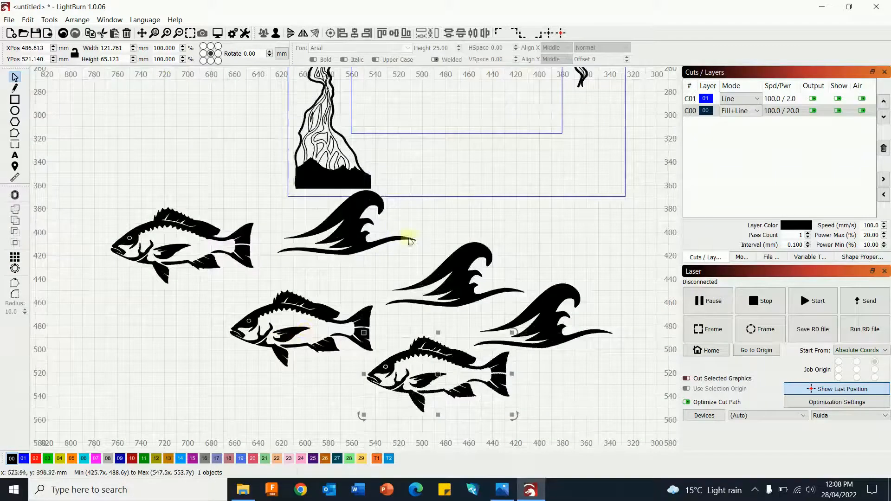
click(552, 310)
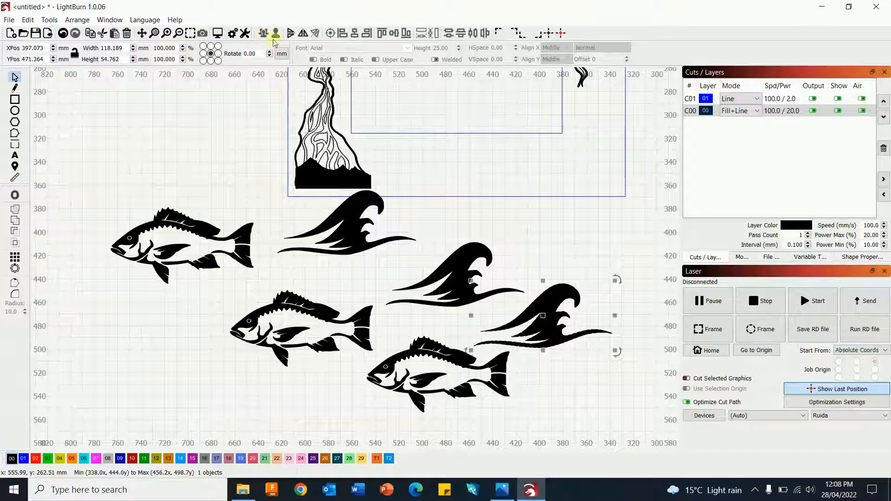
click(302, 33)
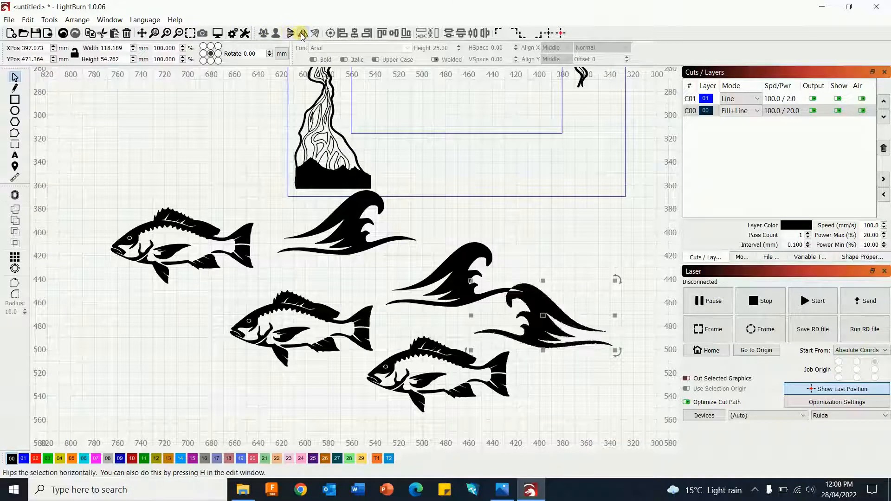
drag(543, 316, 448, 372)
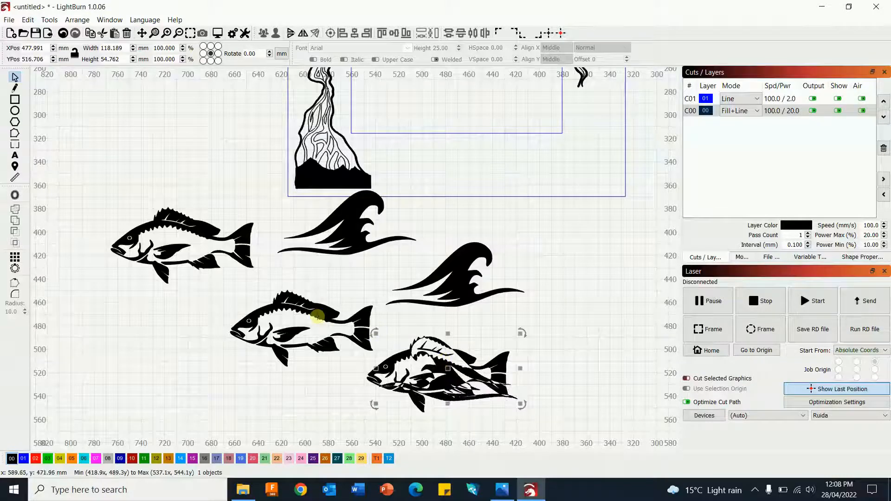
Park the middle fish above the upper-left fish, and shift the lowest fish left so only its tail overlaps the flipped wave
click(297, 328)
drag(300, 329, 182, 161)
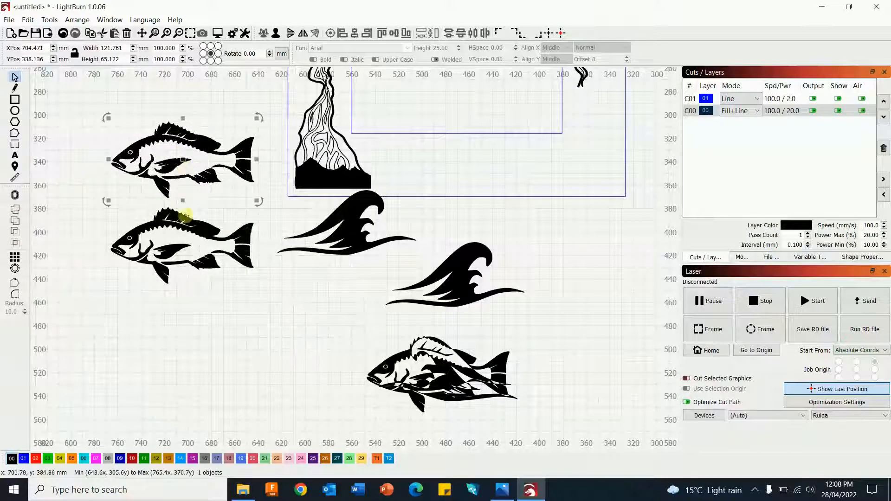
click(390, 360)
drag(438, 373, 392, 372)
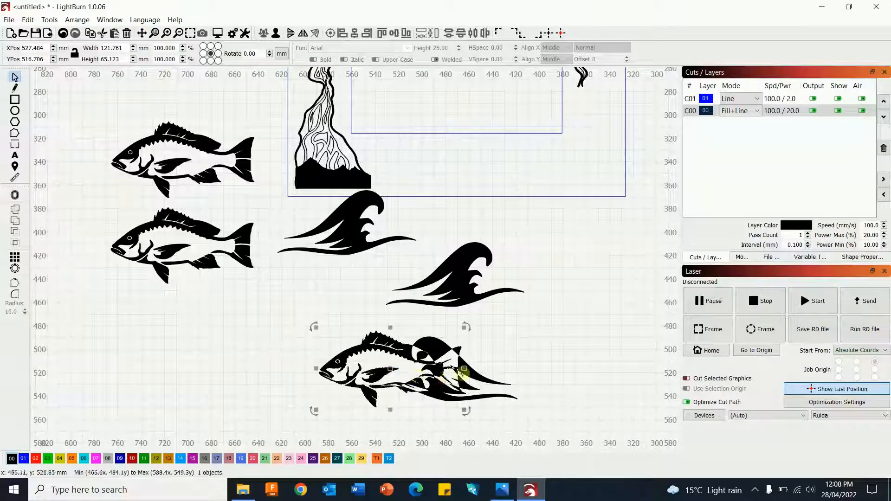
drag(489, 377, 484, 374)
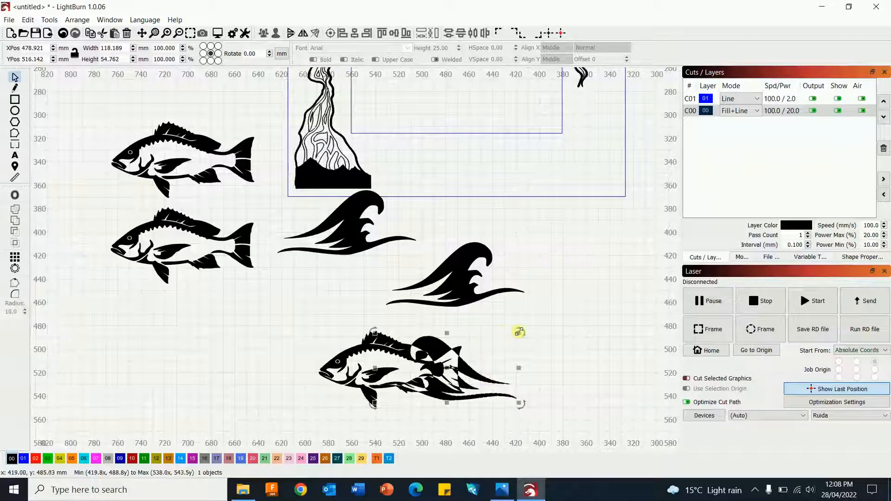
Enlarge the flipped wave to about 135 × 63 mm and nudge the fish right so its tail sits inside the wave
drag(520, 332, 534, 320)
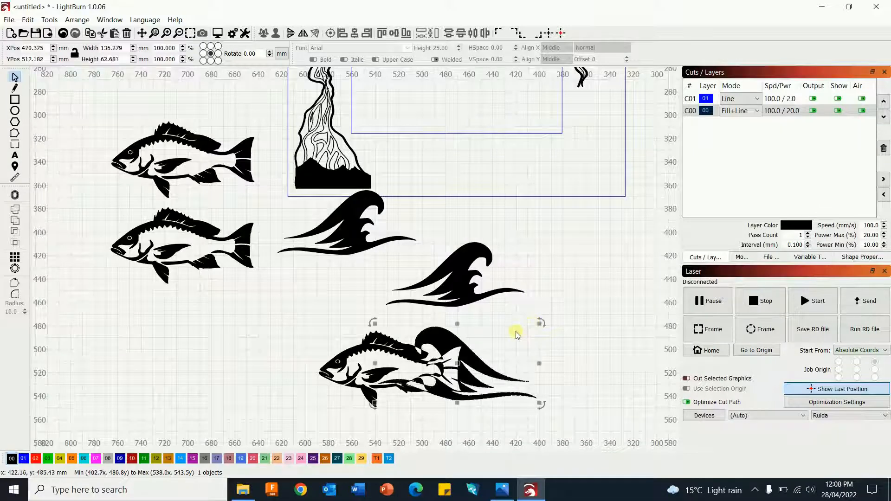
click(346, 357)
drag(390, 369, 397, 372)
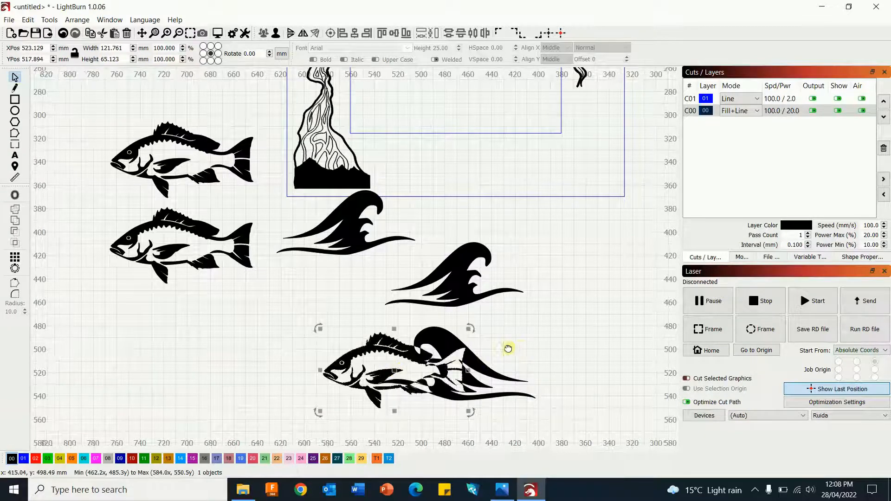
Try Boolean Intersection and Boolean Subtract in both orders on the overlapping fish and wave, undoing each result
drag(508, 350, 356, 319)
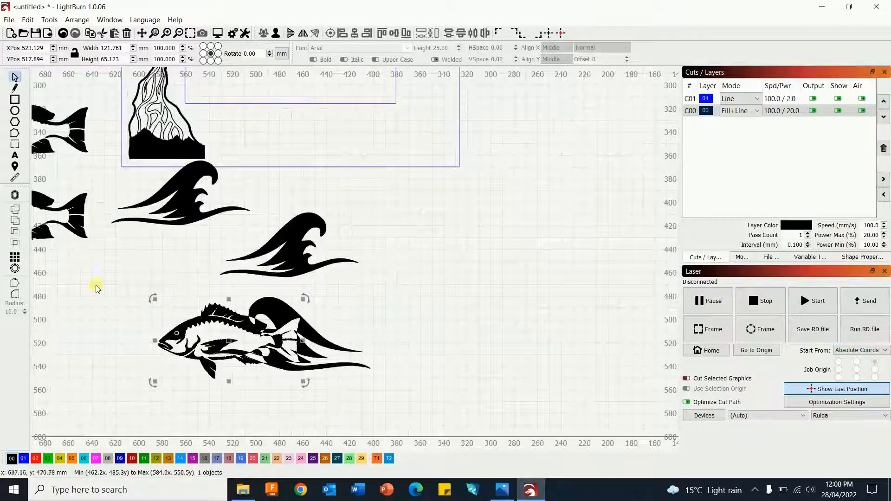
drag(86, 275, 457, 412)
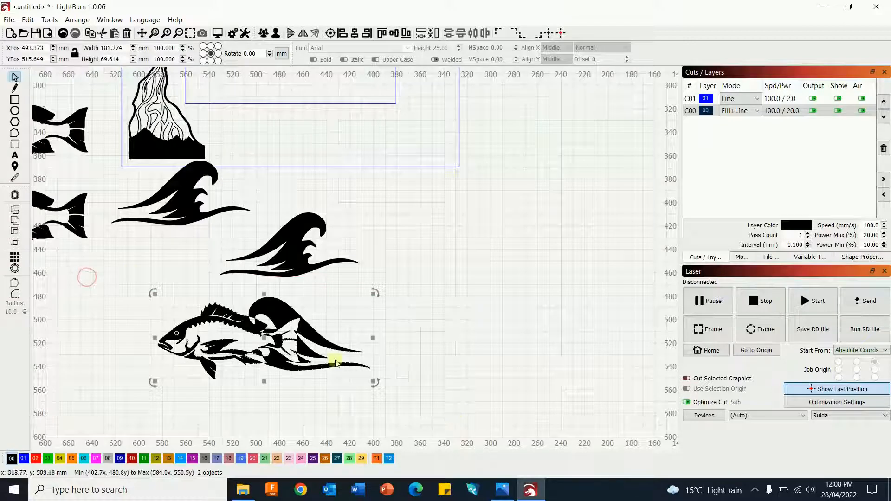
click(15, 242)
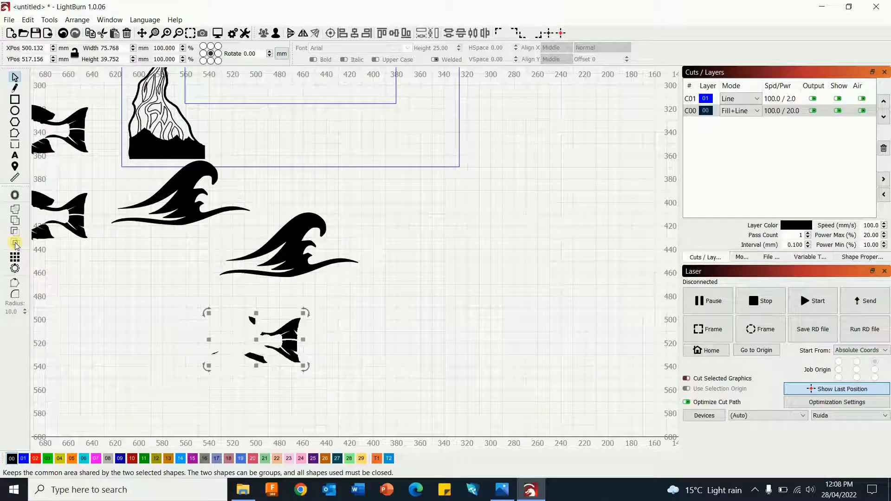
key(ctrl+z)
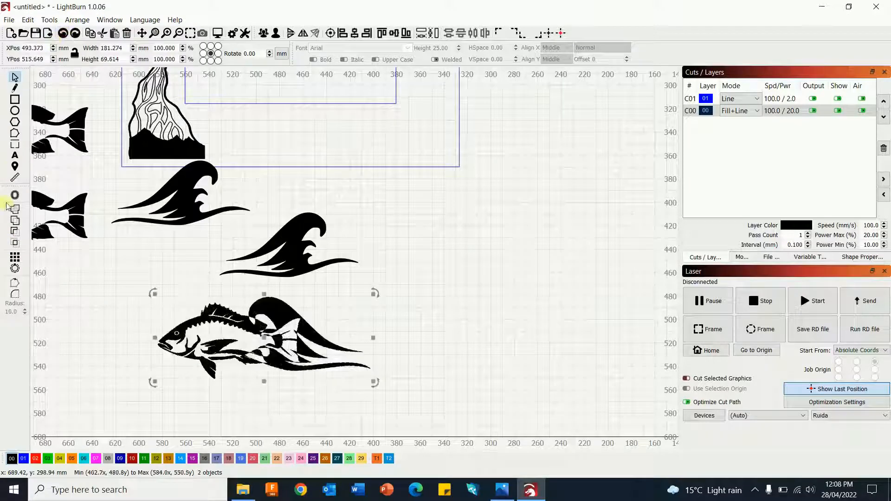
click(15, 231)
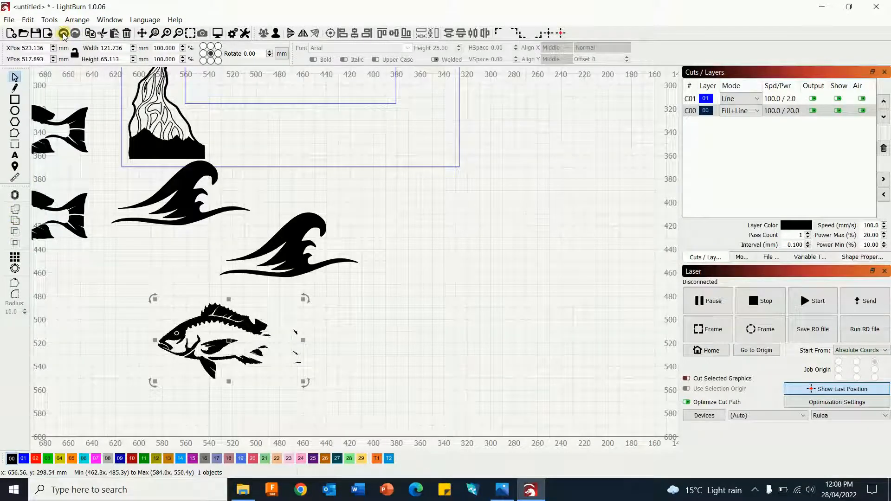
key(ctrl+z)
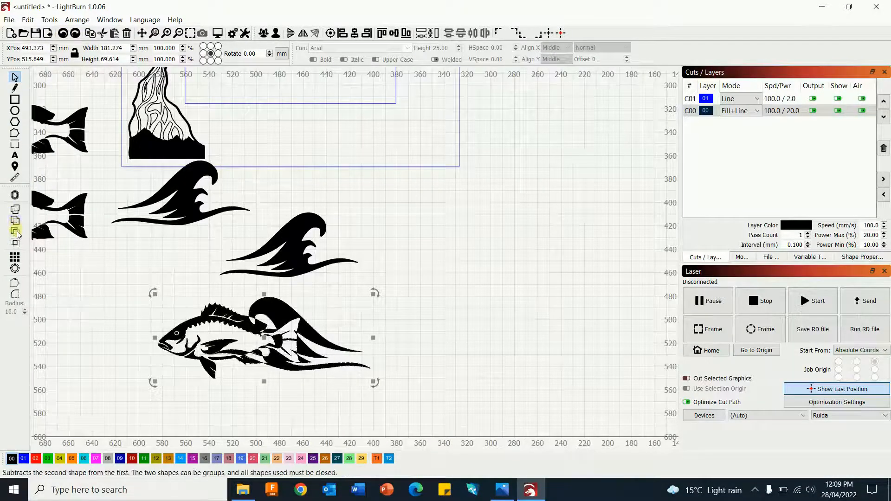
click(17, 232)
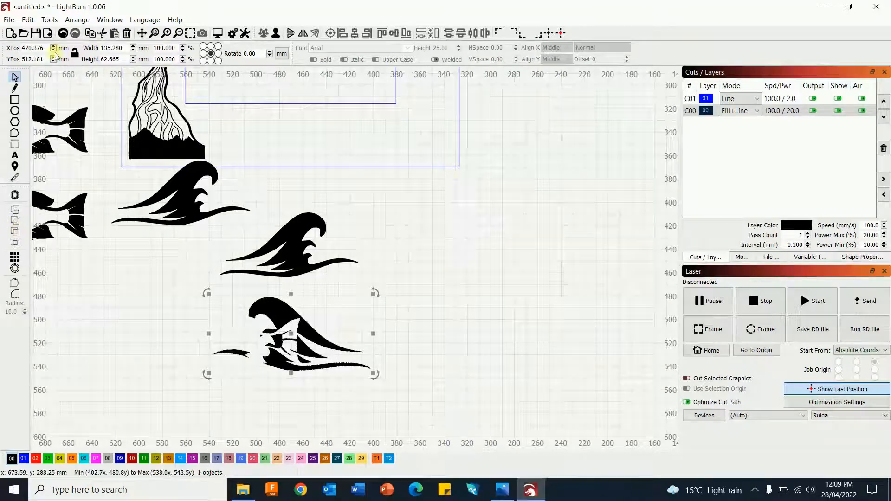
click(62, 32)
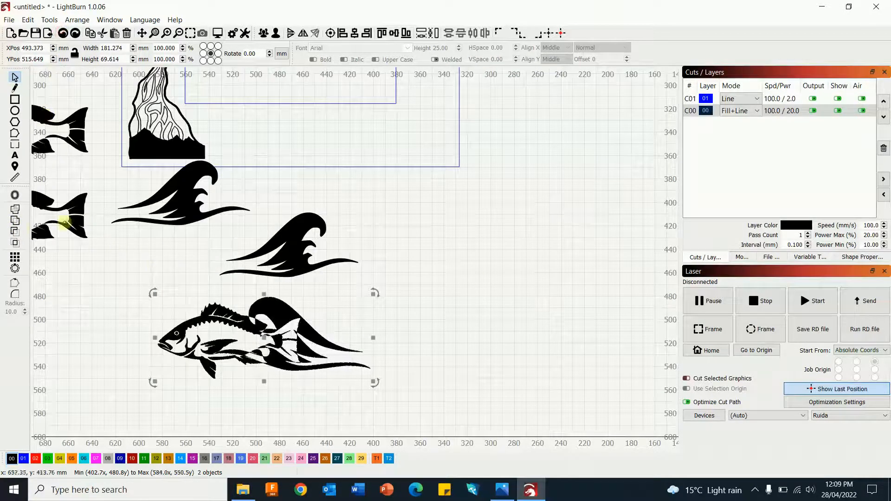
Weld the overlapping fish and flipped wave into one shape and move it into the frame's lower-right border
click(16, 210)
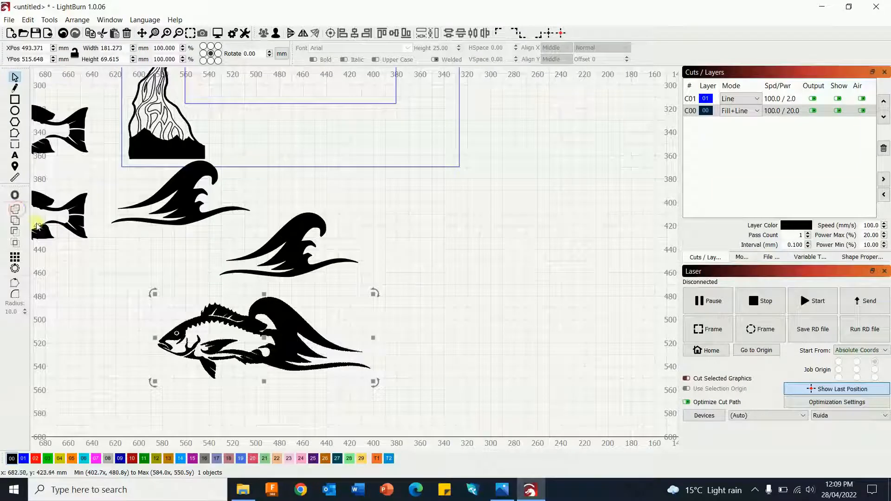
click(455, 272)
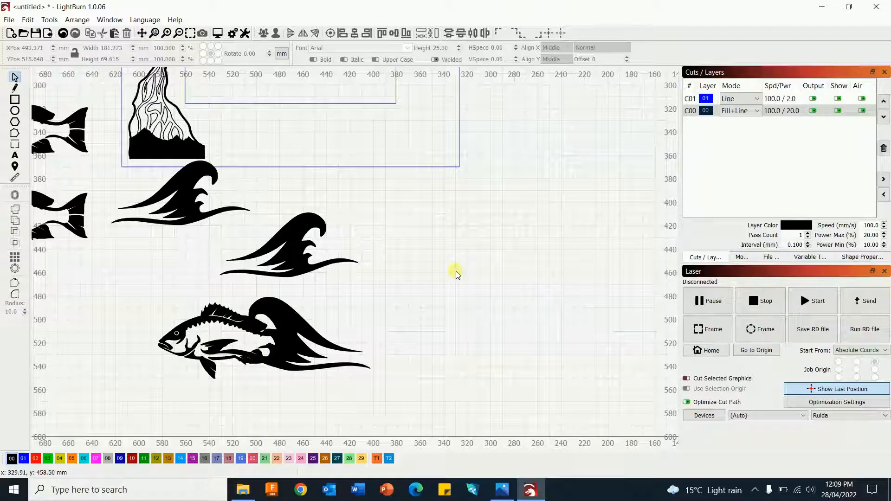
scroll(456, 271, down, 2)
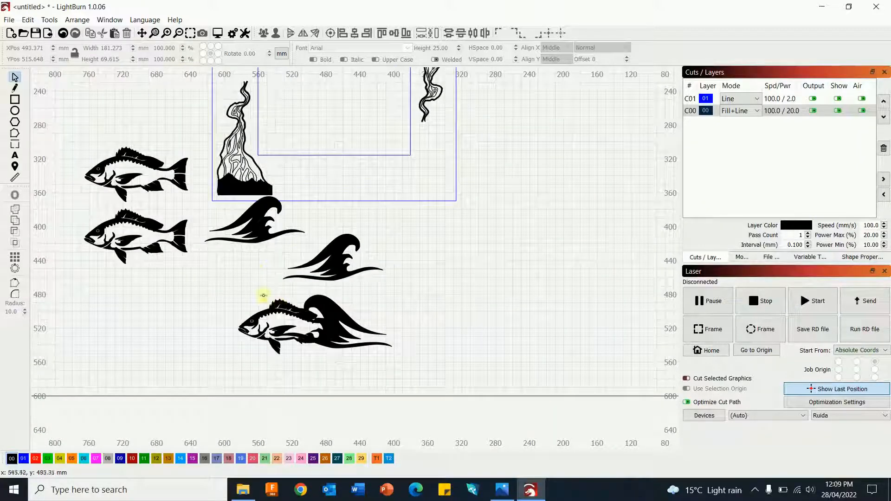
drag(207, 273, 409, 378)
drag(318, 324, 378, 181)
Scale the welded fish-and-wave shape down to about 134 × 52 mm and fit it into the frame's lower-right corner
drag(459, 210, 429, 197)
drag(363, 170, 388, 178)
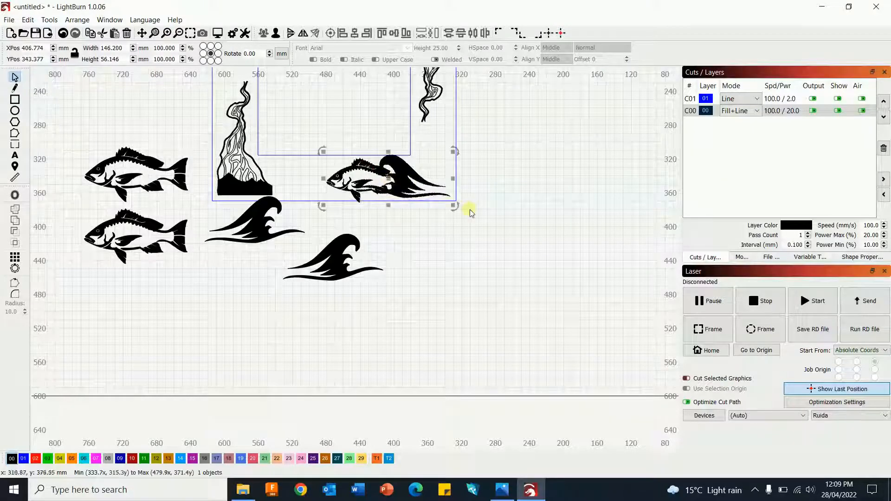
drag(452, 206, 444, 202)
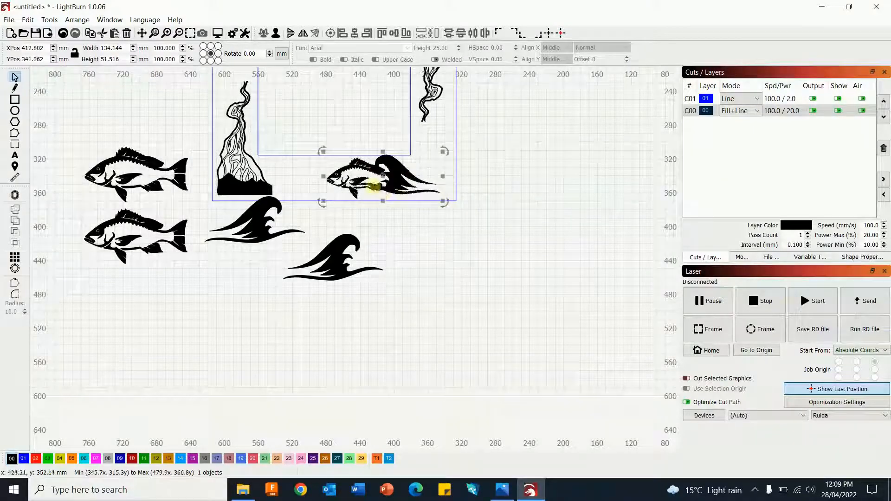
drag(379, 177, 393, 182)
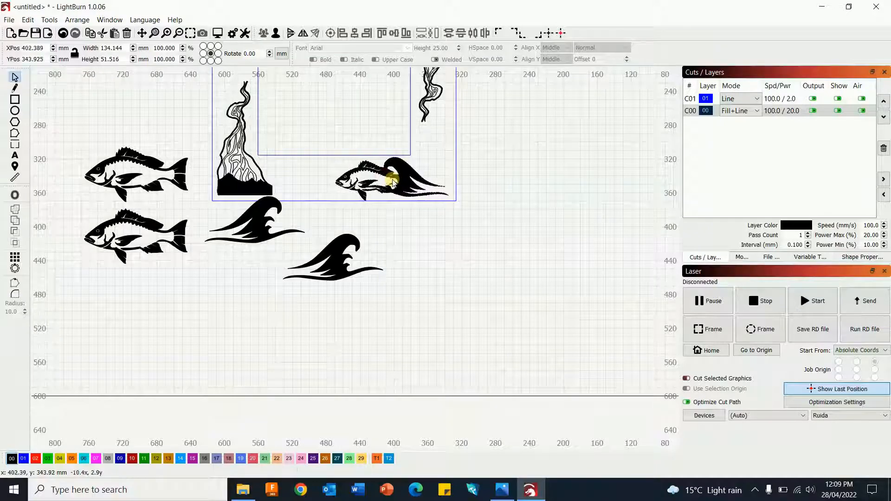
Nudge the fish-and-wave shape about 4 mm right and 1 mm up inside the frame corner
scroll(392, 182, up, 5)
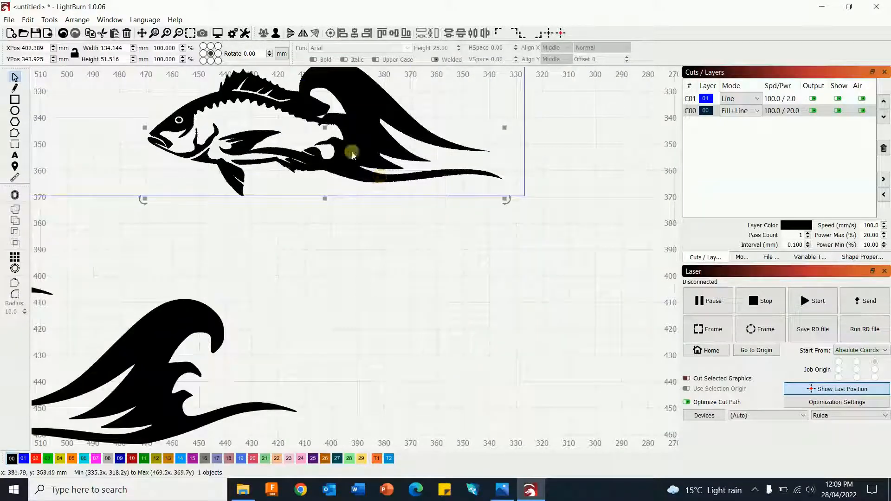
scroll(448, 253, down, 2)
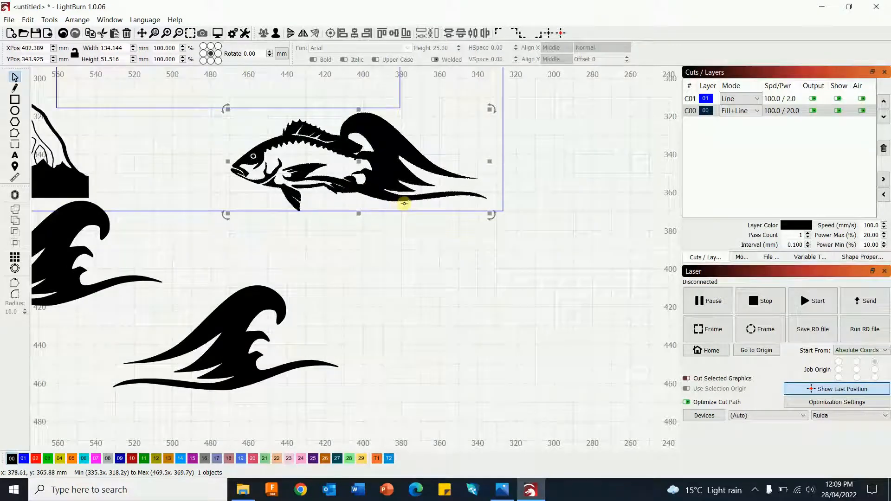
key(Up)
key(Right)
key(Right)
key(Right)
key(Right)
click(594, 274)
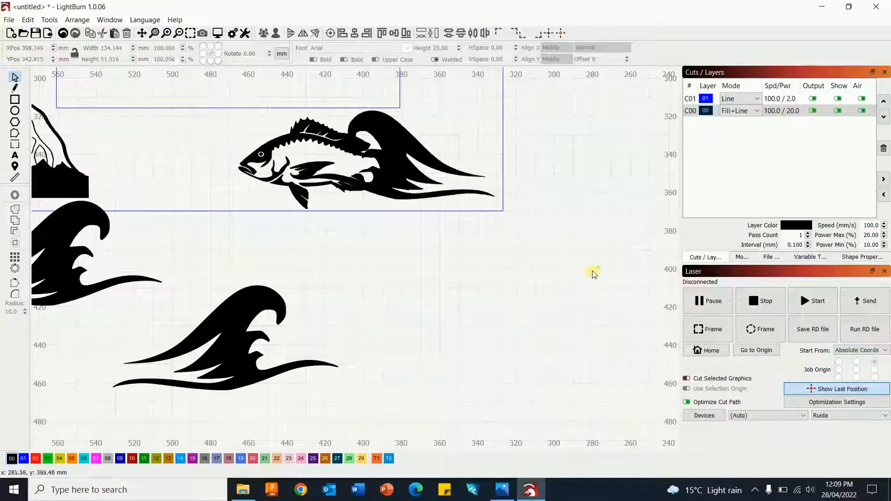
Delete the two spare fish and the two spare waves lying outside the frame
scroll(594, 273, down, 6)
drag(311, 168, 445, 306)
key(Delete)
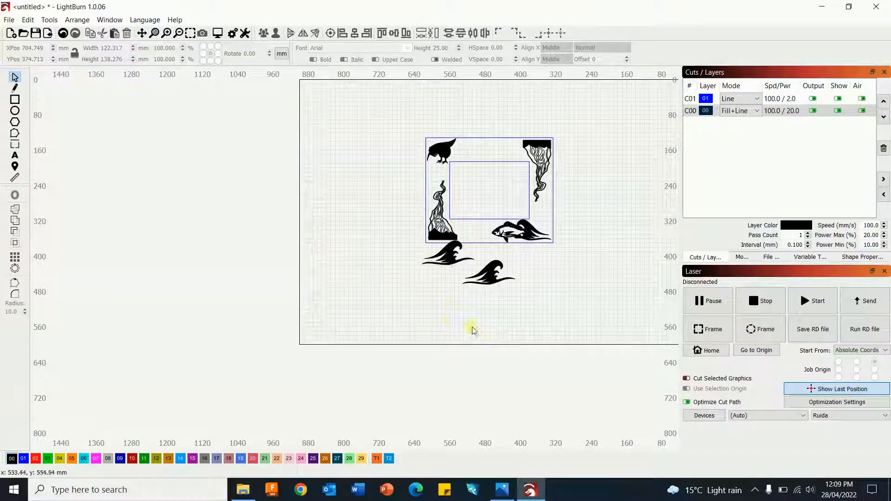
click(447, 263)
key(Delete)
click(481, 284)
key(Delete)
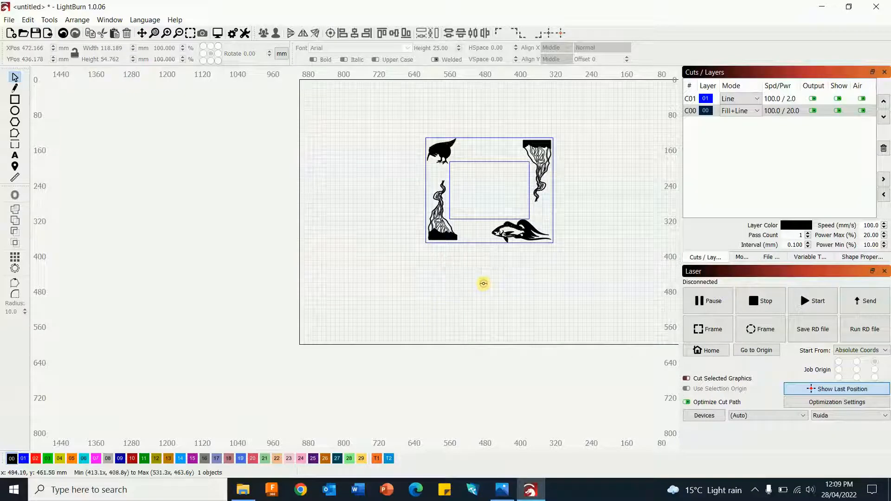
Select the complete frame with all its artwork and group it
scroll(464, 290, down, 4)
drag(414, 202, 552, 304)
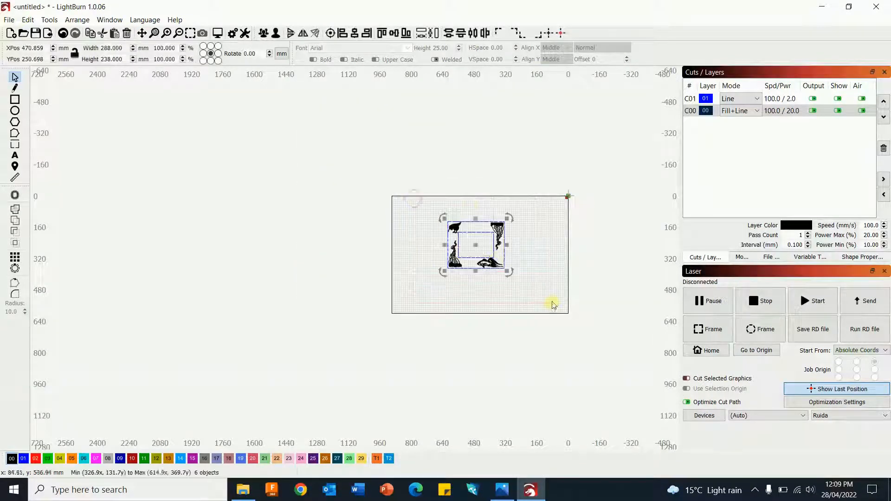
click(263, 34)
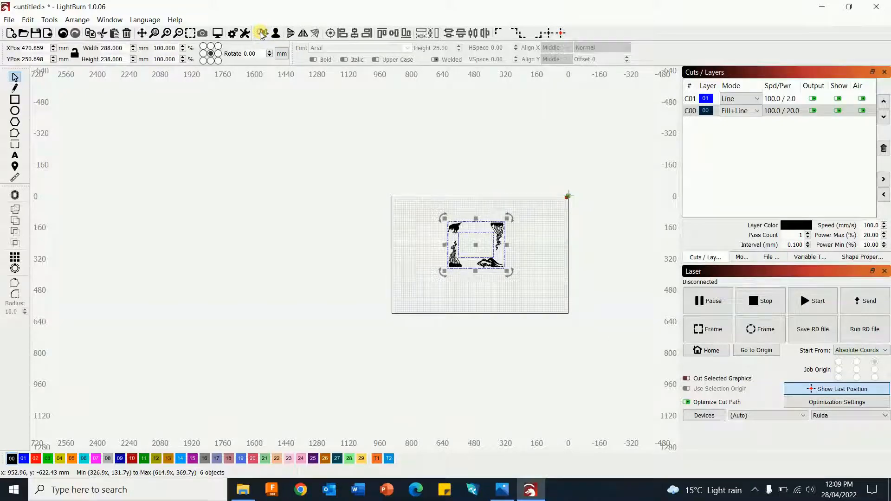
Move the grouped frame toward the work area's upper-right corner, centred at about X 229, Y 175 mm
click(308, 150)
drag(475, 245, 523, 230)
click(514, 288)
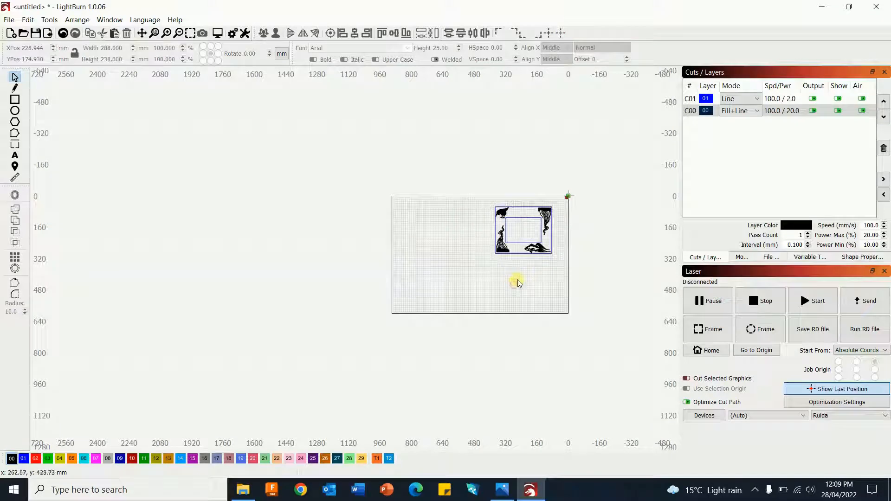
scroll(494, 269, up, 8)
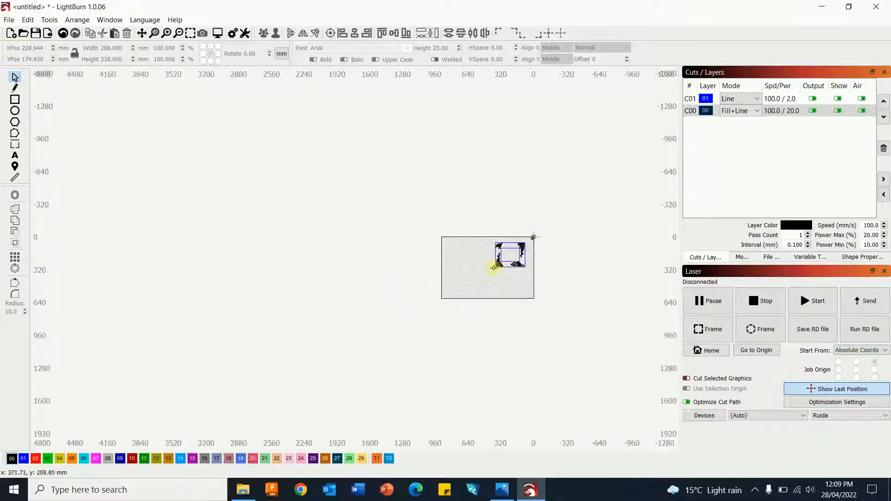
drag(491, 261, 288, 298)
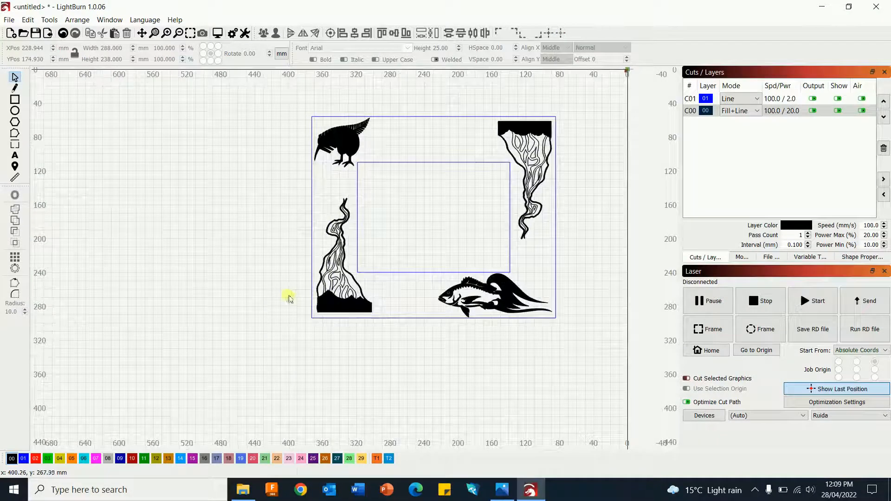
Switch the black artwork layer C00 to Line mode, and return it to Fill+Line
click(758, 111)
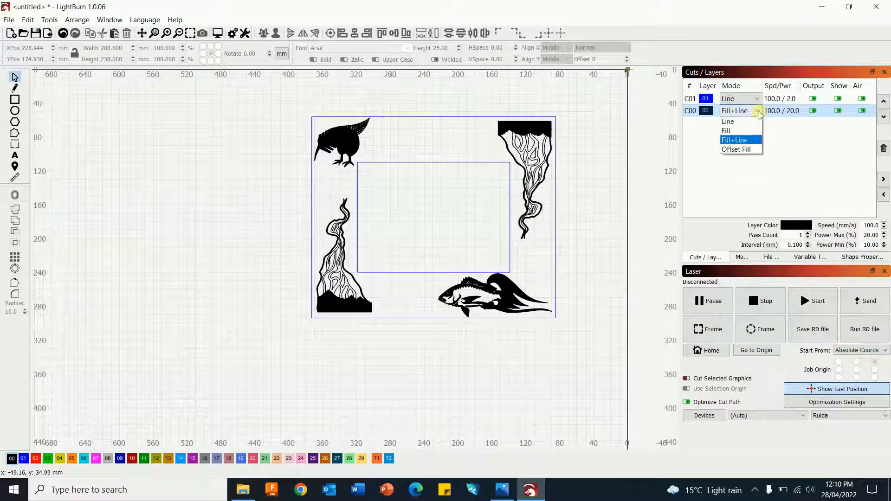
click(738, 122)
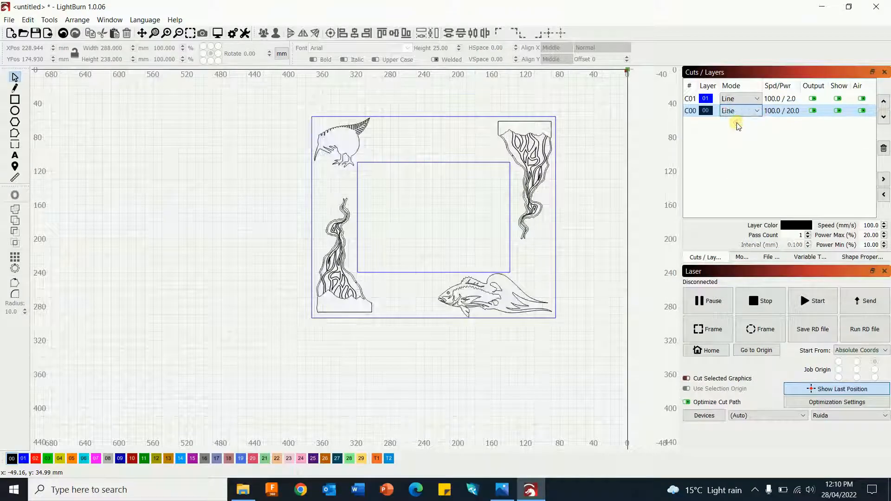
click(757, 111)
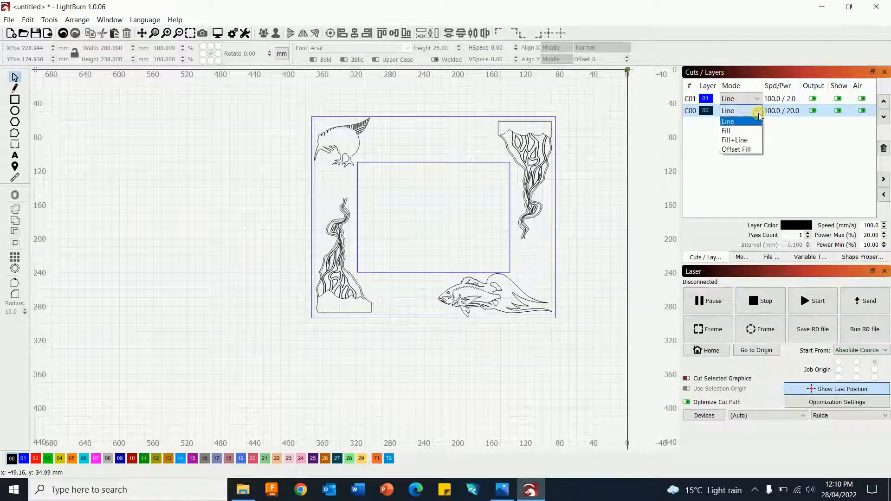
click(738, 139)
click(369, 109)
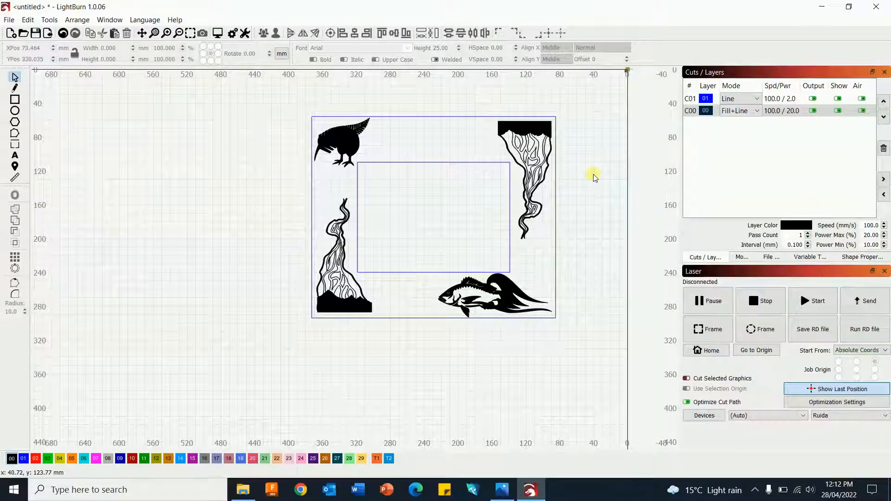
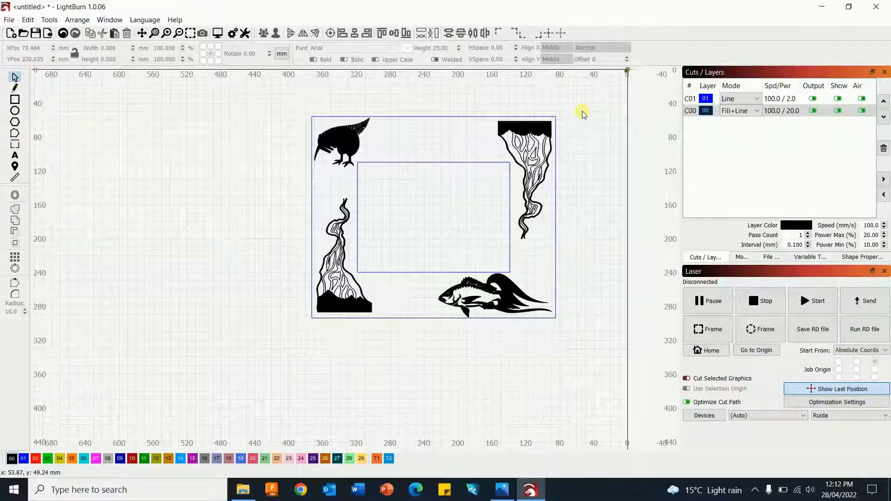
Preview the laser job, play the cutting simulation from the beginning, and close the preview
click(218, 34)
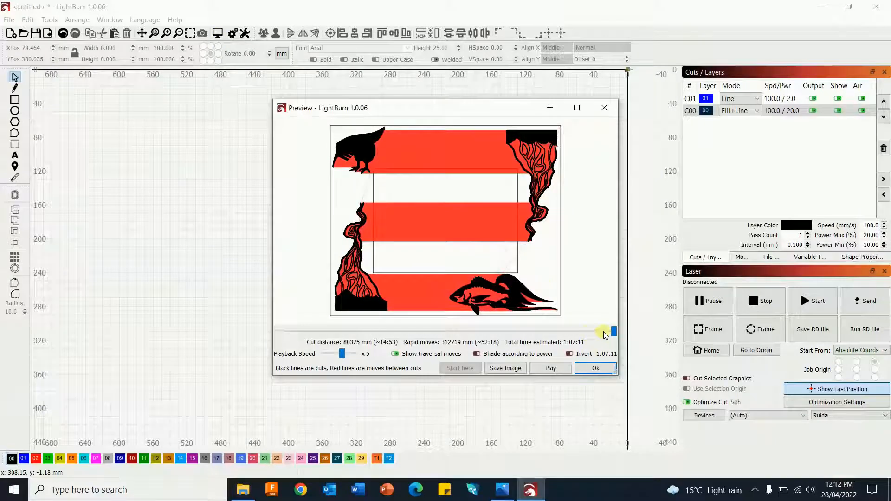
mouse_move(614, 333)
mouse_down()
mouse_move(268, 335)
mouse_move(287, 334)
mouse_move(277, 331)
mouse_up()
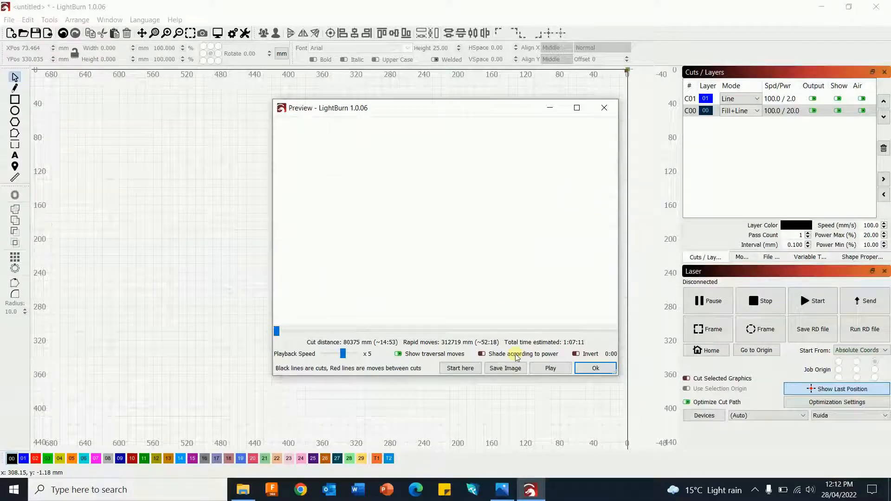
click(565, 373)
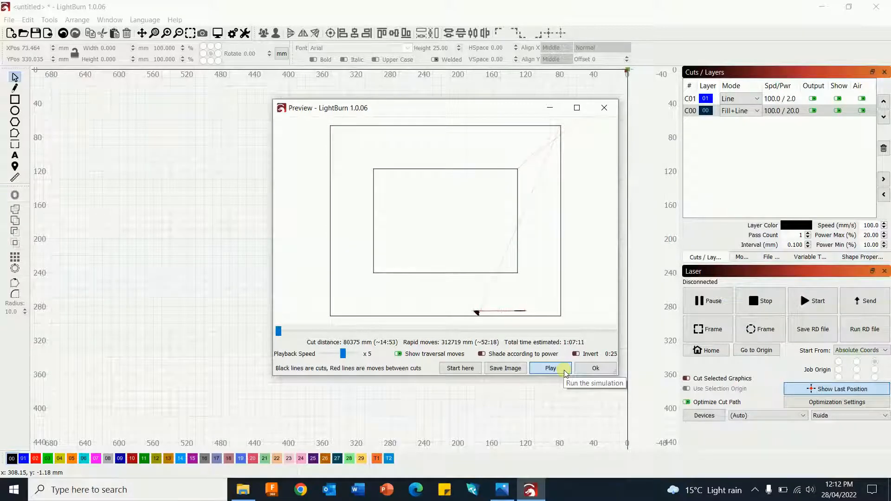
click(593, 371)
Compare the artwork in outline and filled form by setting layer C00 to Line and back to Fill+Line
scroll(504, 270, up, 2)
scroll(503, 270, down, 2)
click(759, 110)
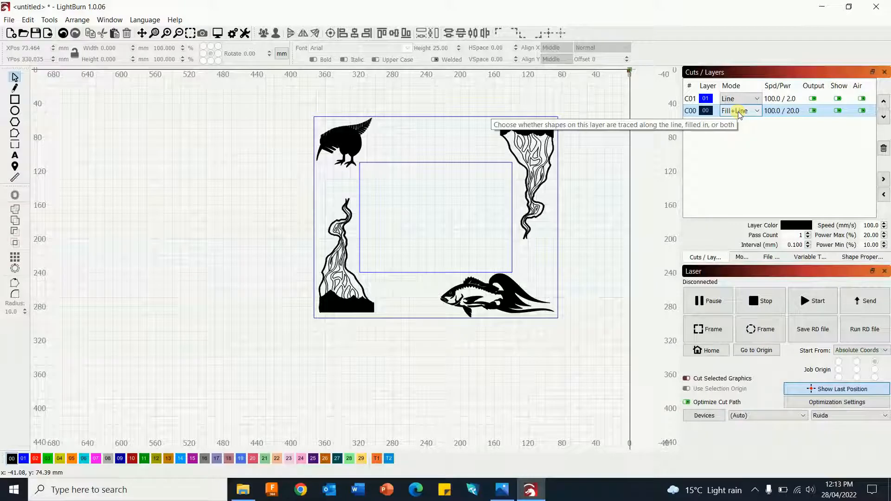
click(757, 110)
click(738, 122)
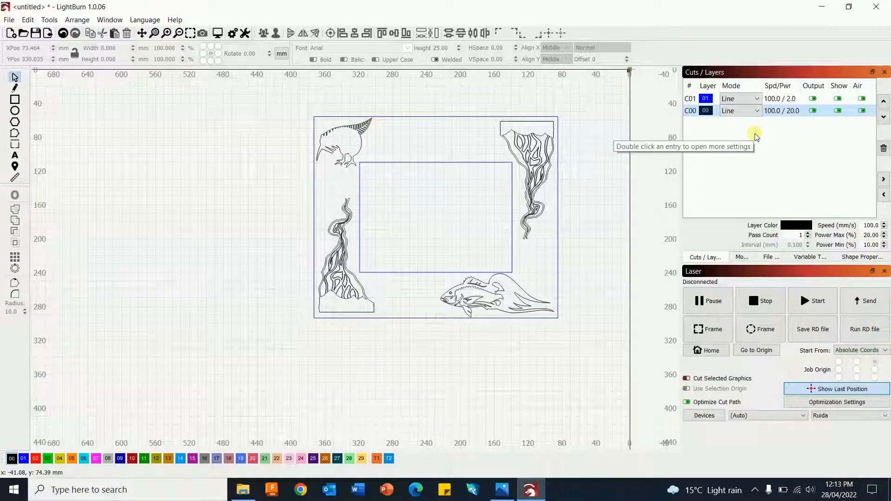
click(756, 110)
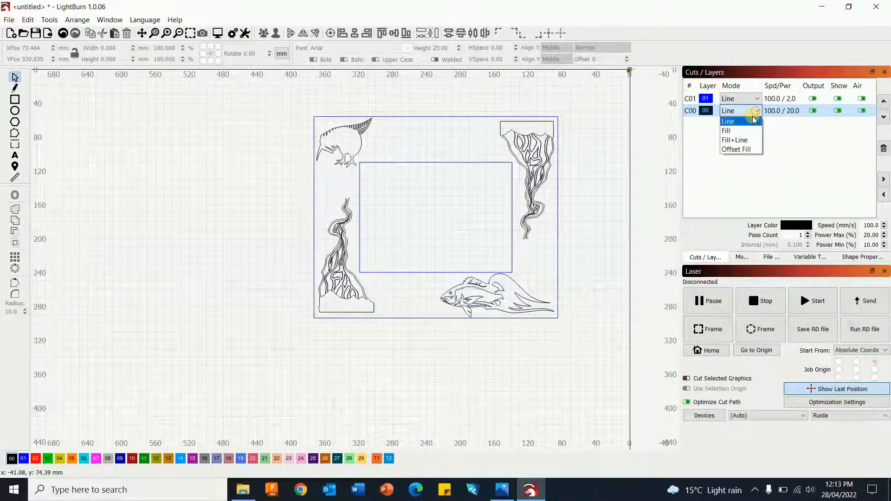
click(739, 140)
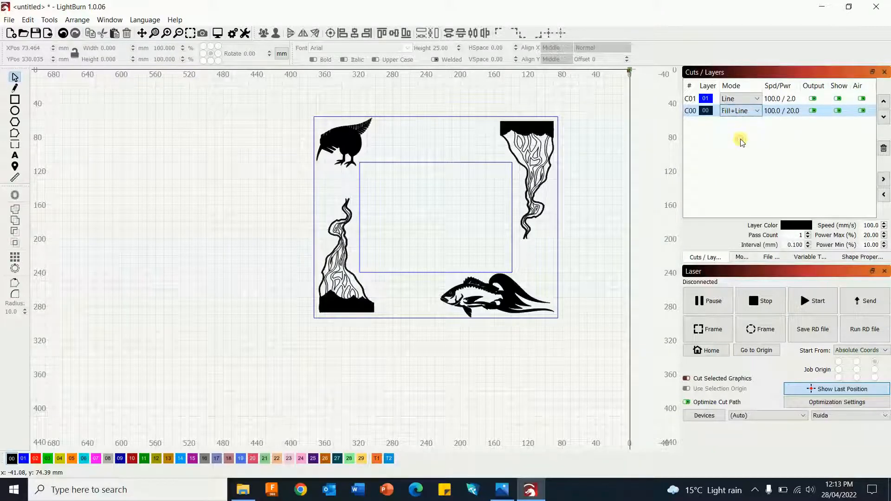
Set layer C00's cut settings to a speed of 150 mm/sec with maximum and minimum power both at 40%
double_click(705, 112)
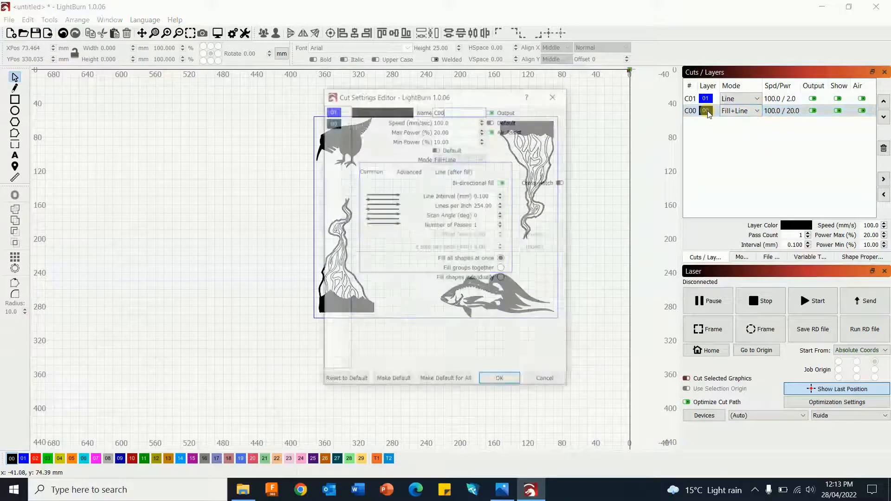
double_click(459, 120)
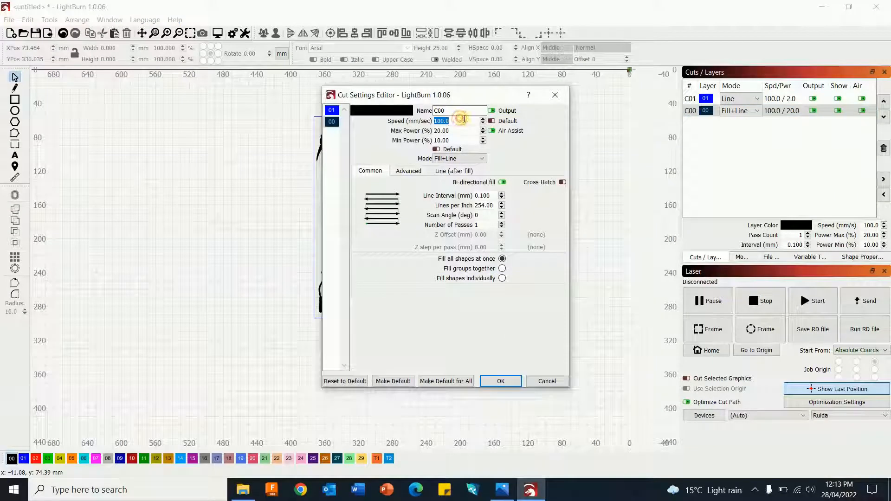
text(1)
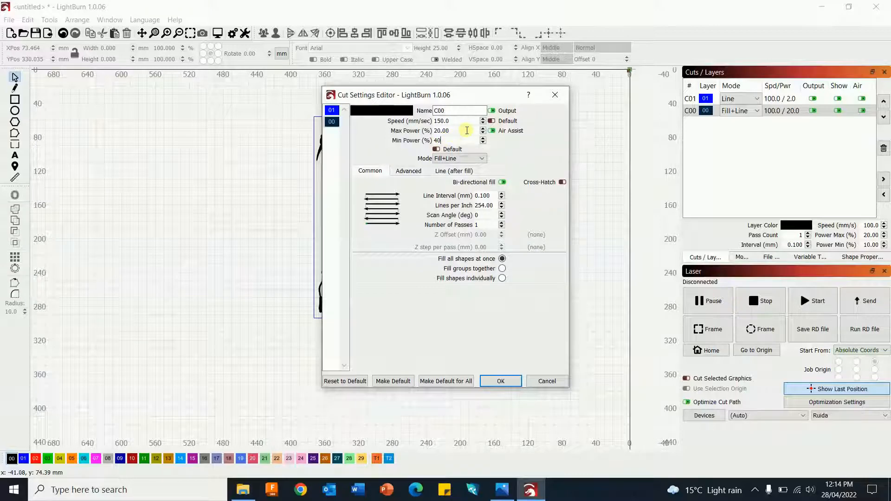
click(502, 380)
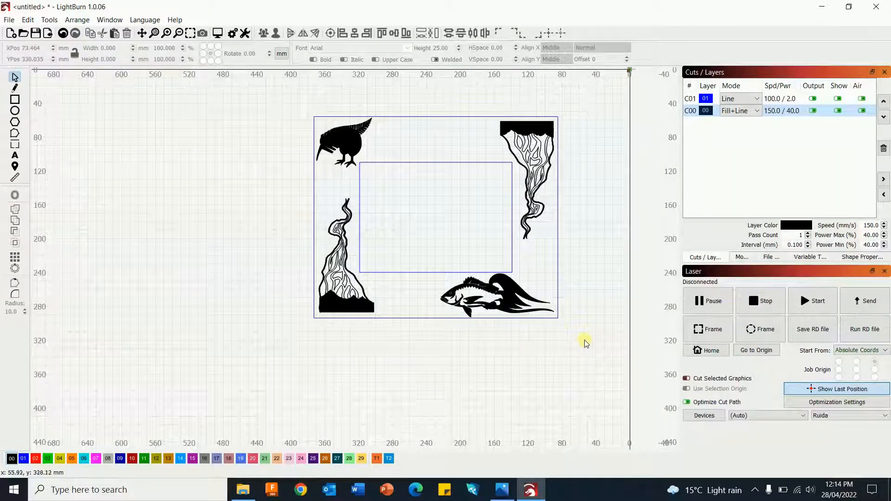
Preview the job with the new cut settings, run the simulation at 40x playback speed, and close it
click(217, 33)
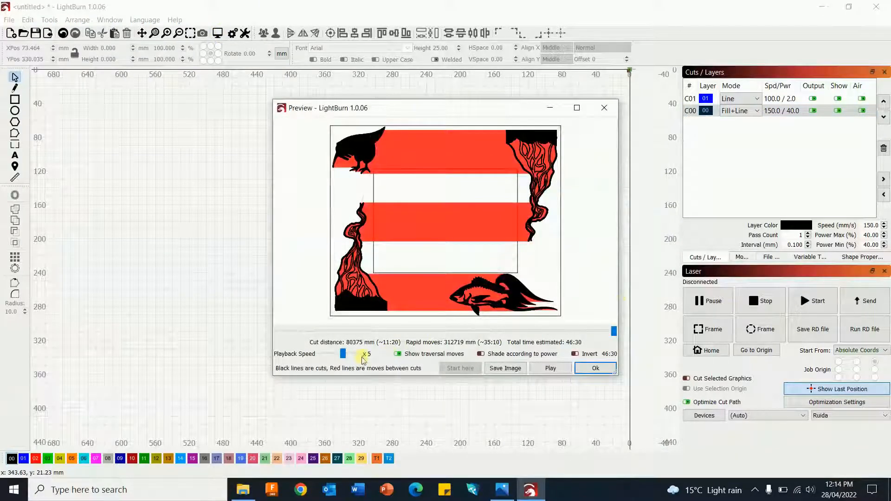
drag(343, 354, 354, 354)
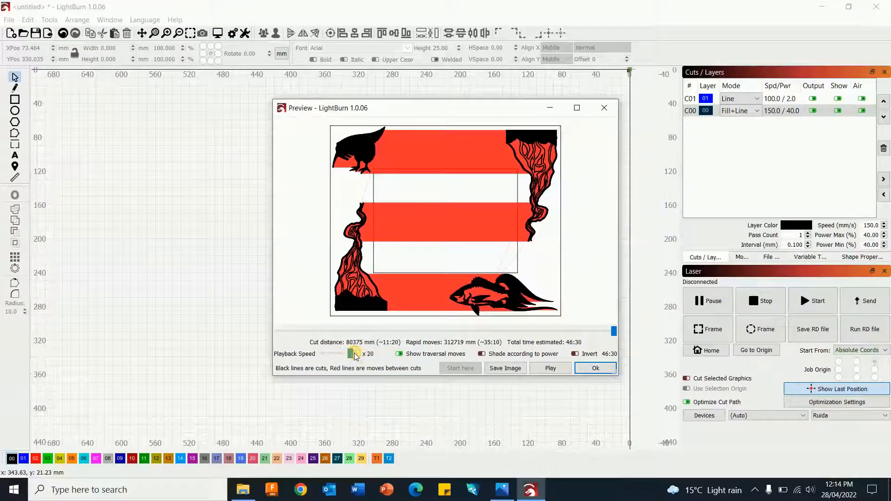
click(553, 369)
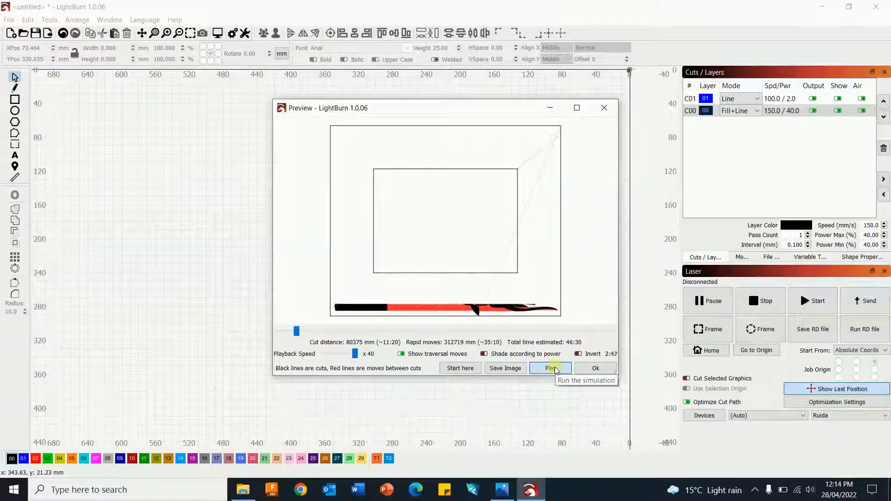
click(594, 369)
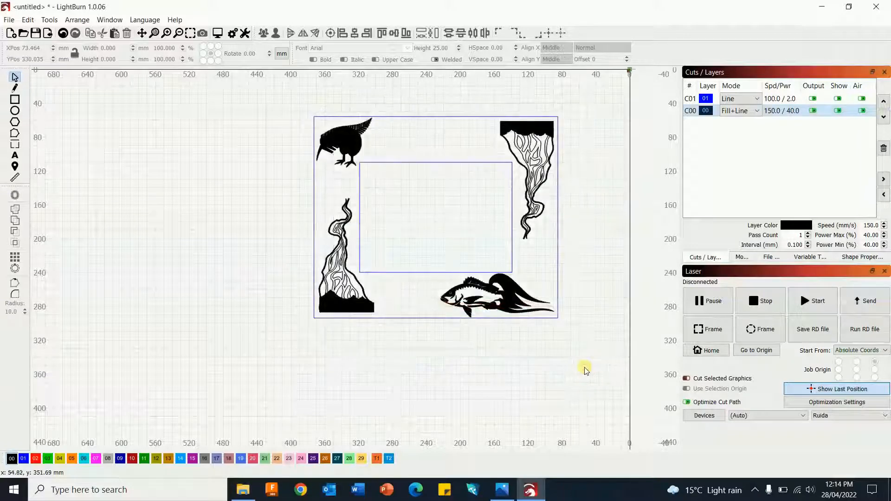